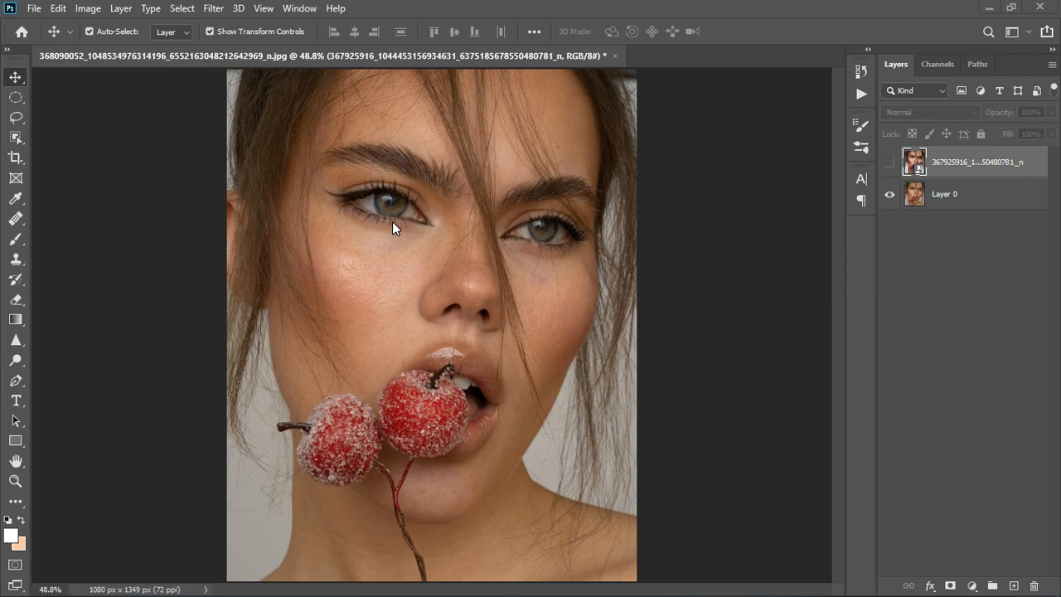
Compare the retouched portrait layer with the original Layer 0, checking the skin, eyes, lips and background tones
{"action": "scroll", "coordinate": [406, 224], "scroll_direction": "down", "scroll_amount": 2}
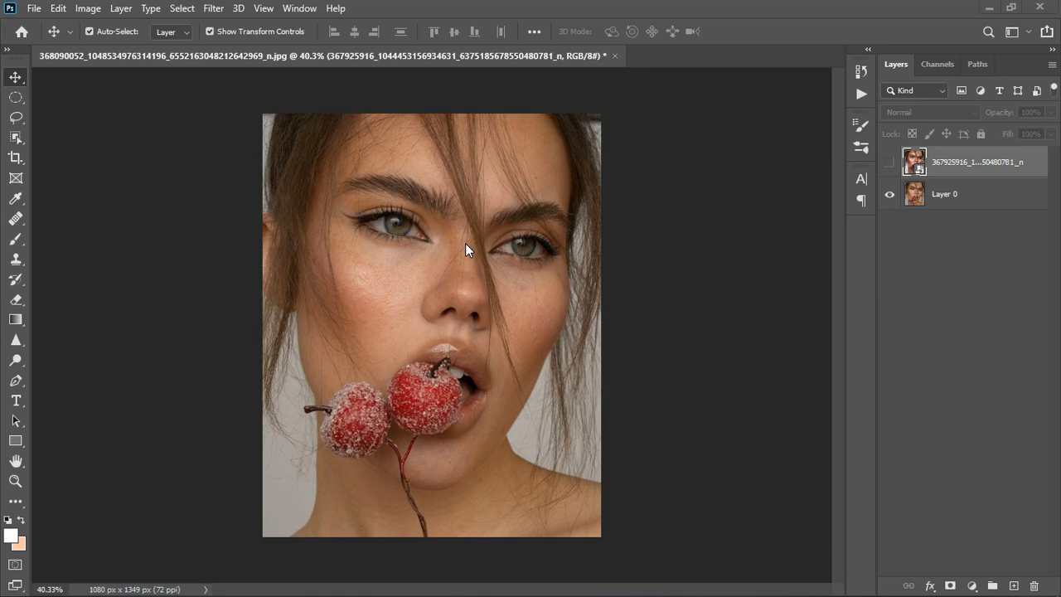
{"action": "scroll", "coordinate": [451, 307], "scroll_direction": "up", "scroll_amount": 1}
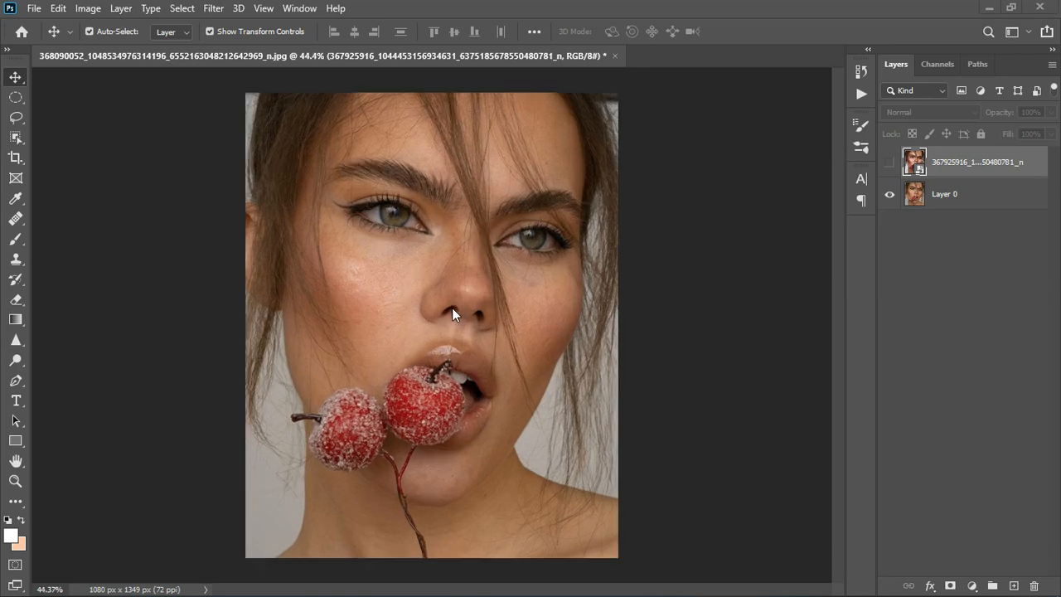
{"action": "scroll", "coordinate": [452, 305], "scroll_direction": "up", "scroll_amount": 1}
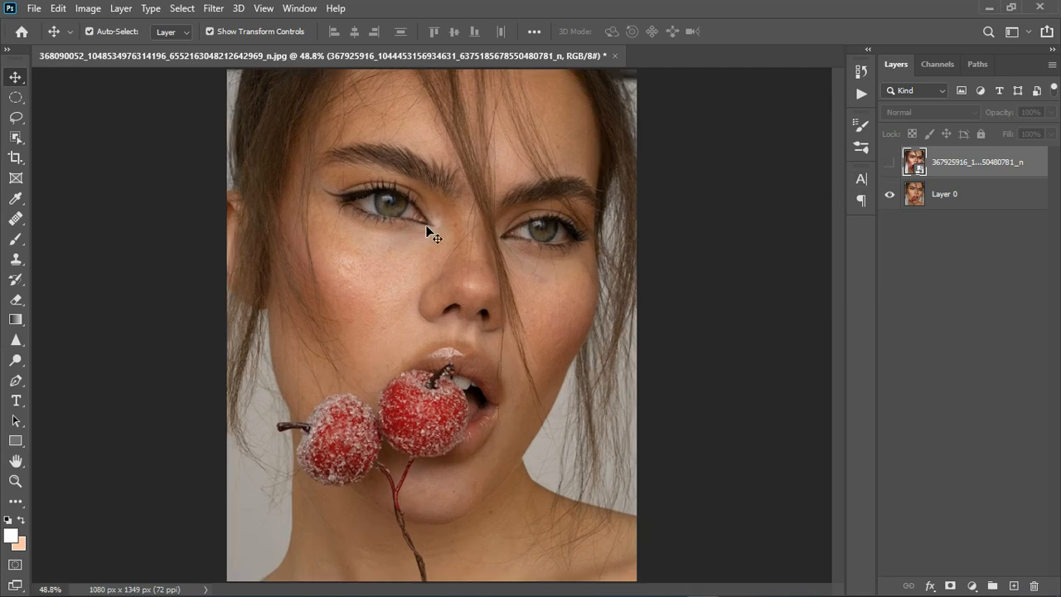
{"action": "left_click", "coordinate": [890, 163]}
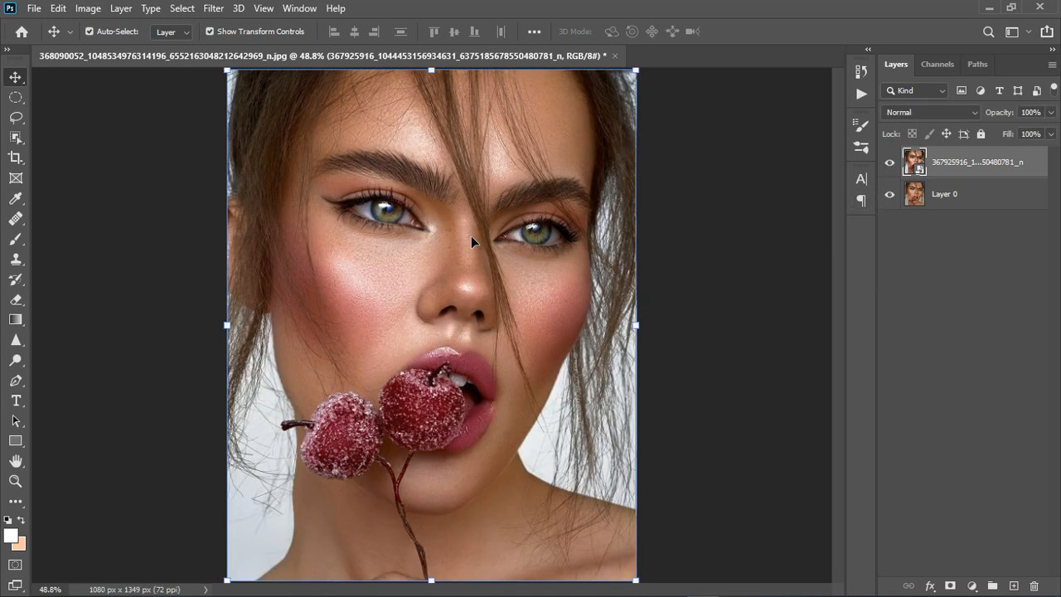
{"action": "scroll", "coordinate": [474, 236], "scroll_direction": "down", "scroll_amount": 1}
{"action": "scroll", "coordinate": [442, 345], "scroll_direction": "up", "scroll_amount": 2}
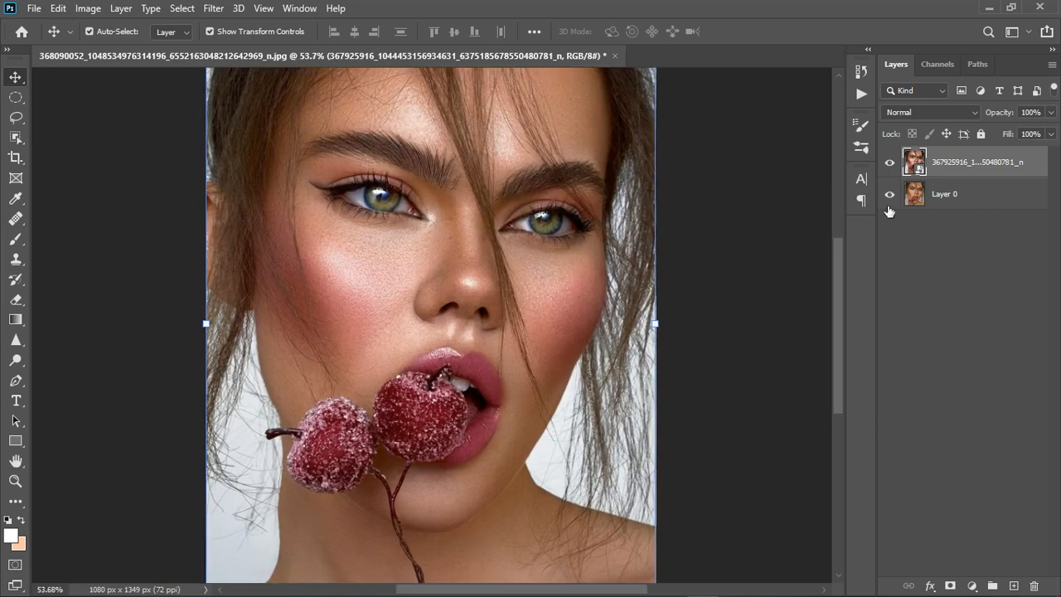
{"action": "left_click", "coordinate": [893, 164]}
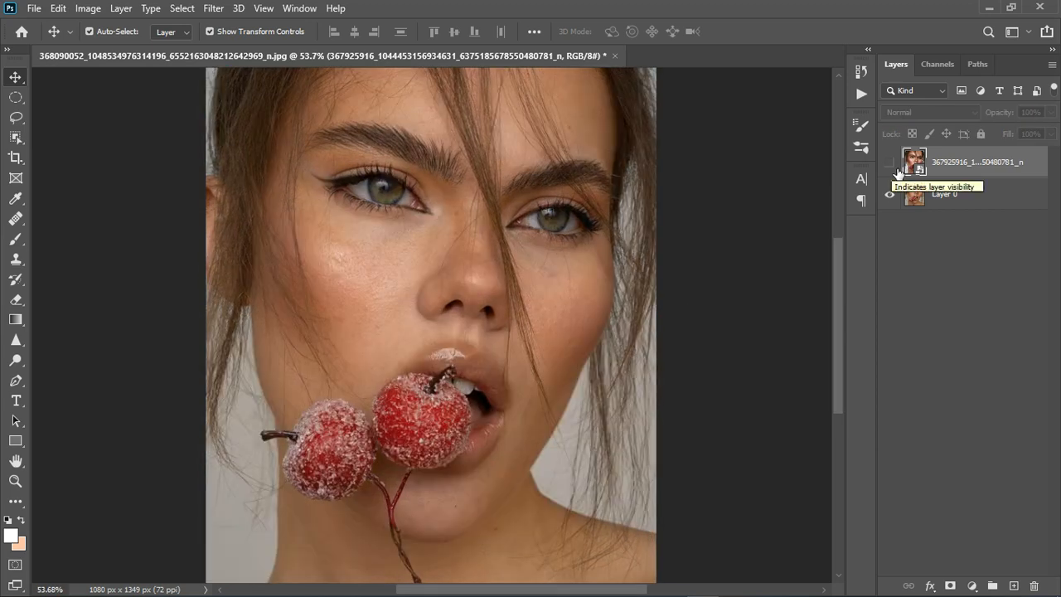
{"action": "left_click", "coordinate": [892, 164]}
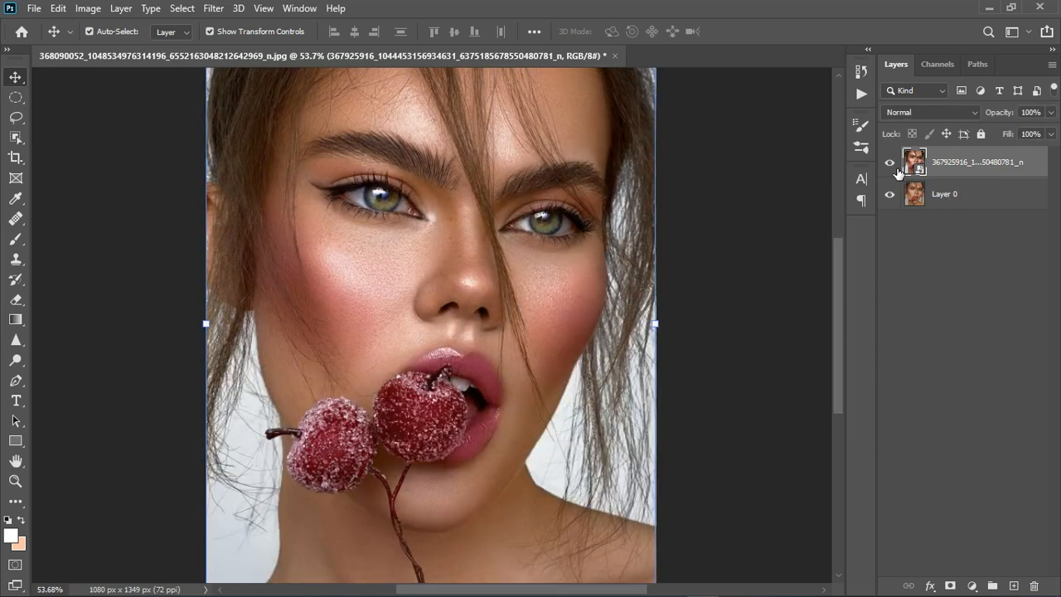
{"action": "left_click", "coordinate": [898, 172]}
{"action": "left_click", "coordinate": [898, 172]}
{"action": "scroll", "coordinate": [551, 224], "scroll_direction": "down", "scroll_amount": 2}
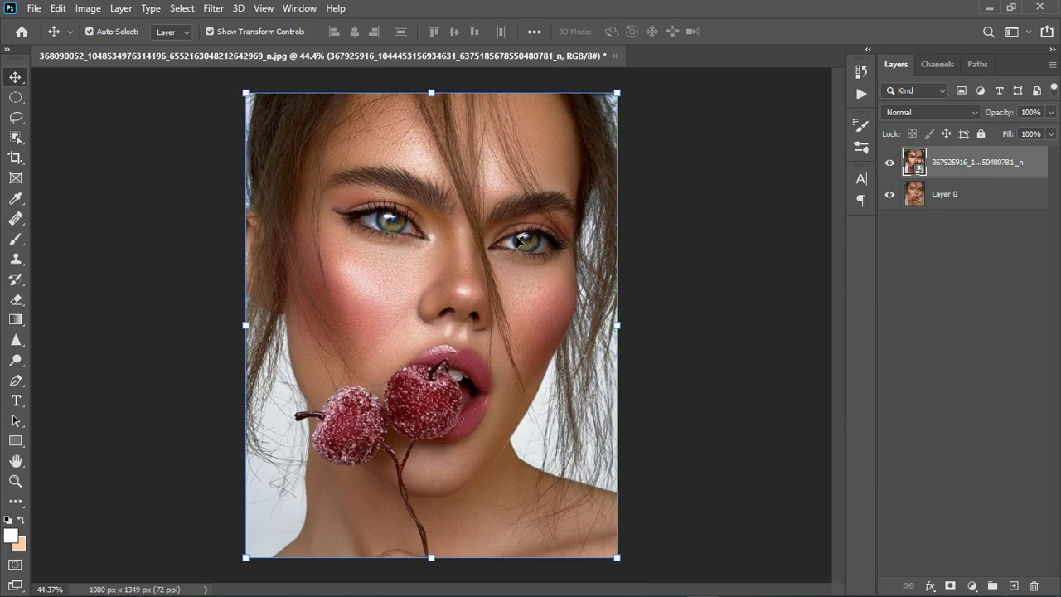
{"action": "left_click", "coordinate": [890, 163]}
{"action": "left_click", "coordinate": [889, 163]}
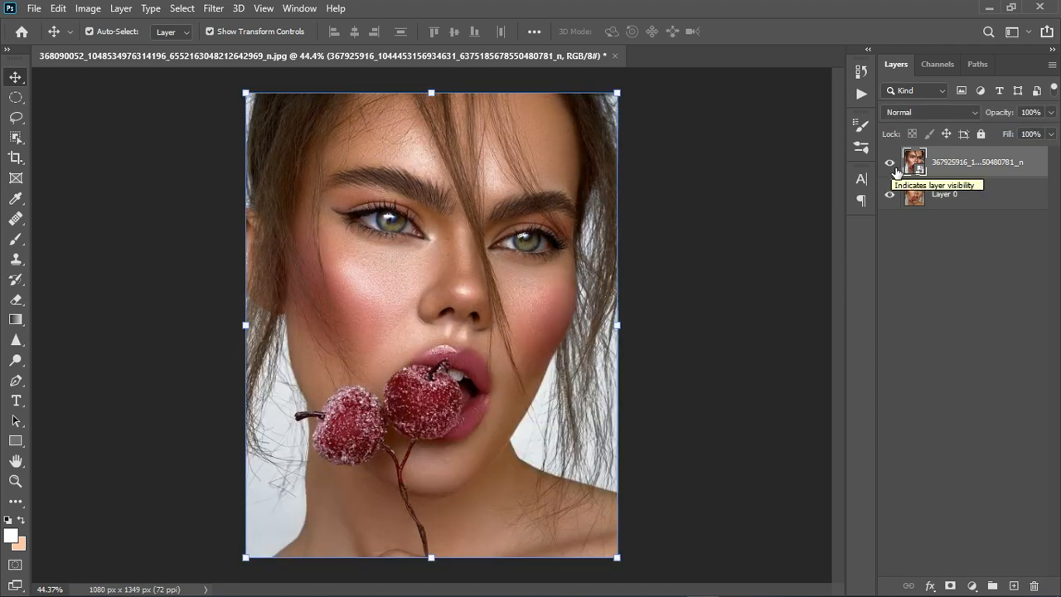
{"action": "scroll", "coordinate": [479, 235], "scroll_direction": "down", "scroll_amount": 5}
{"action": "scroll", "coordinate": [454, 293], "scroll_direction": "up", "scroll_amount": 5}
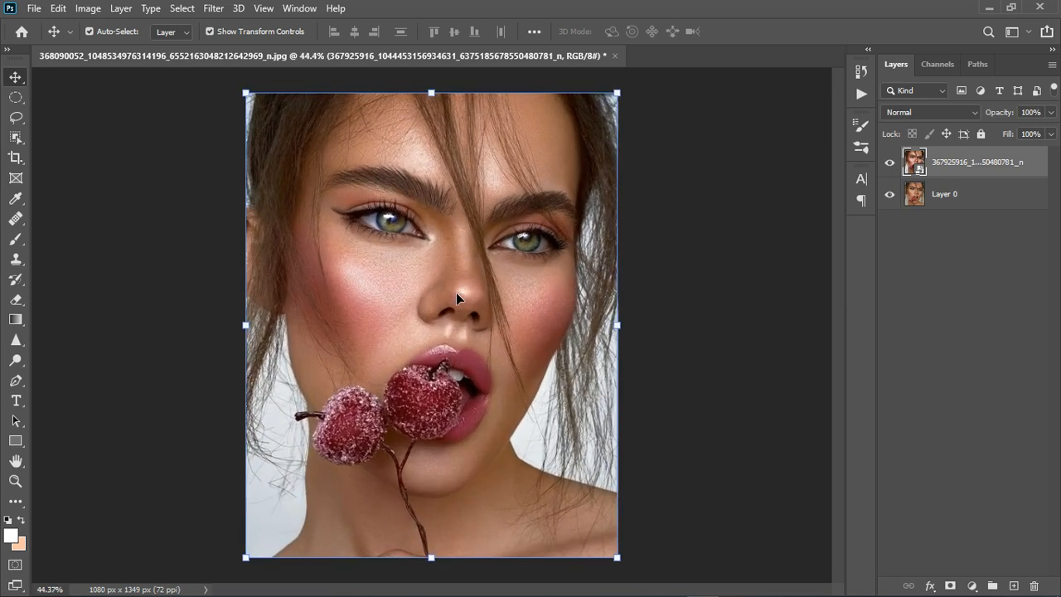
{"action": "left_click", "coordinate": [891, 164]}
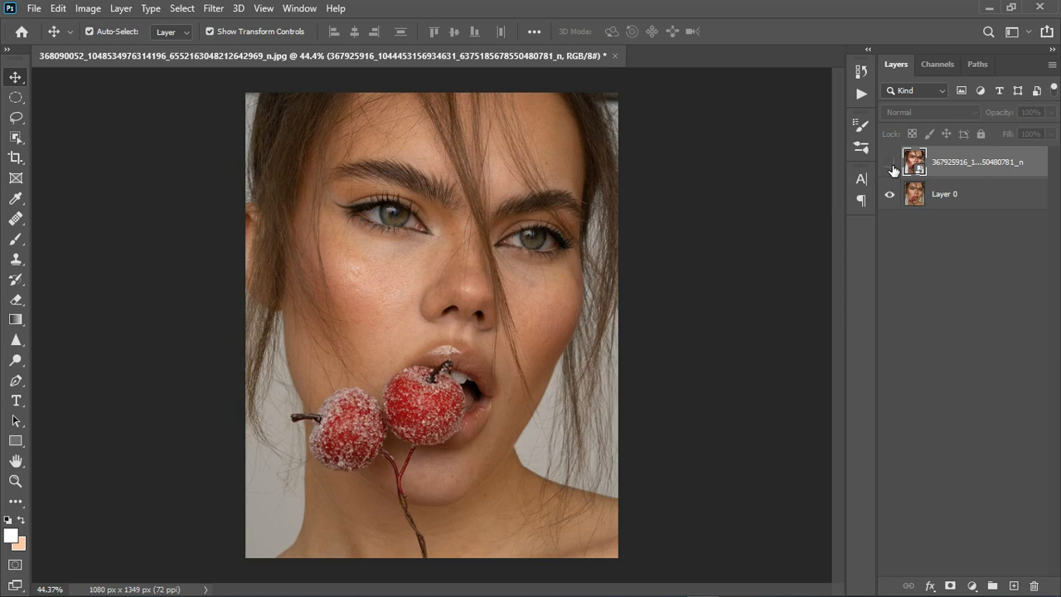
{"action": "left_click", "coordinate": [891, 166]}
{"action": "left_click", "coordinate": [890, 164]}
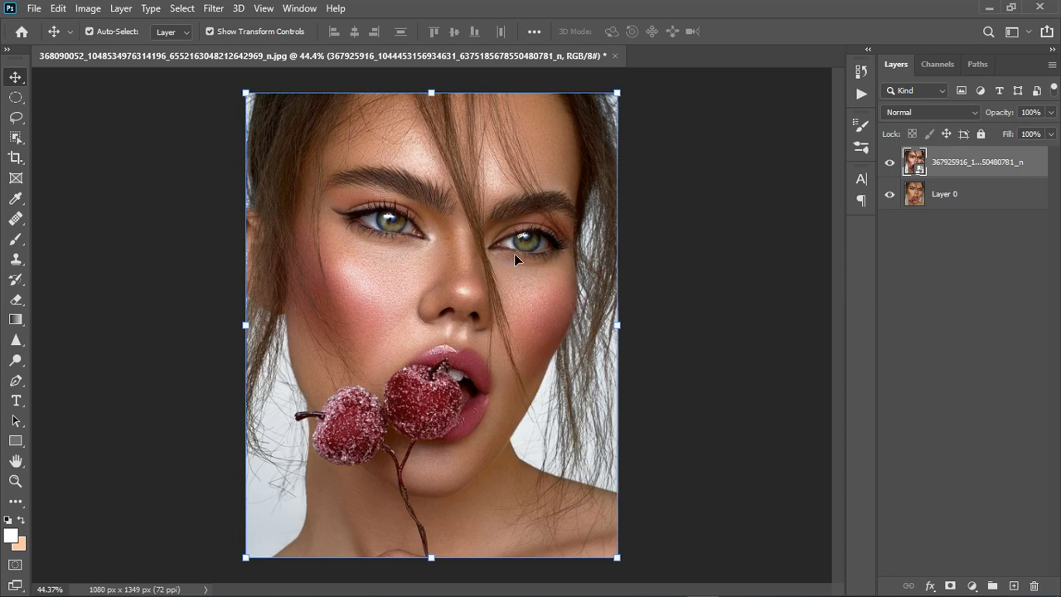
Hide and delete the retouched reference layer above Layer 0
{"action": "left_click", "coordinate": [891, 164]}
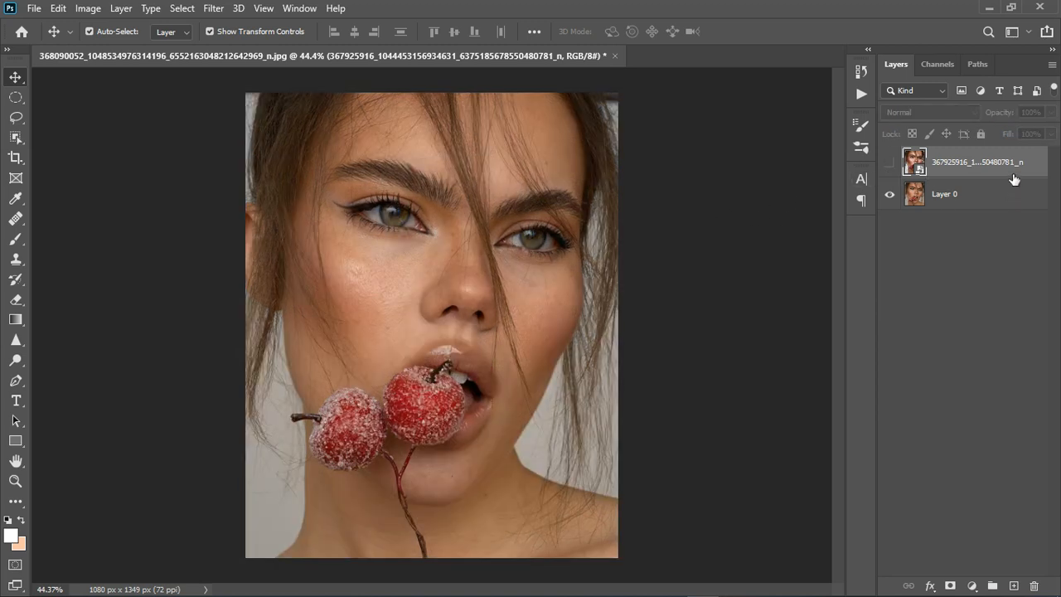
{"action": "key", "text": "Delete"}
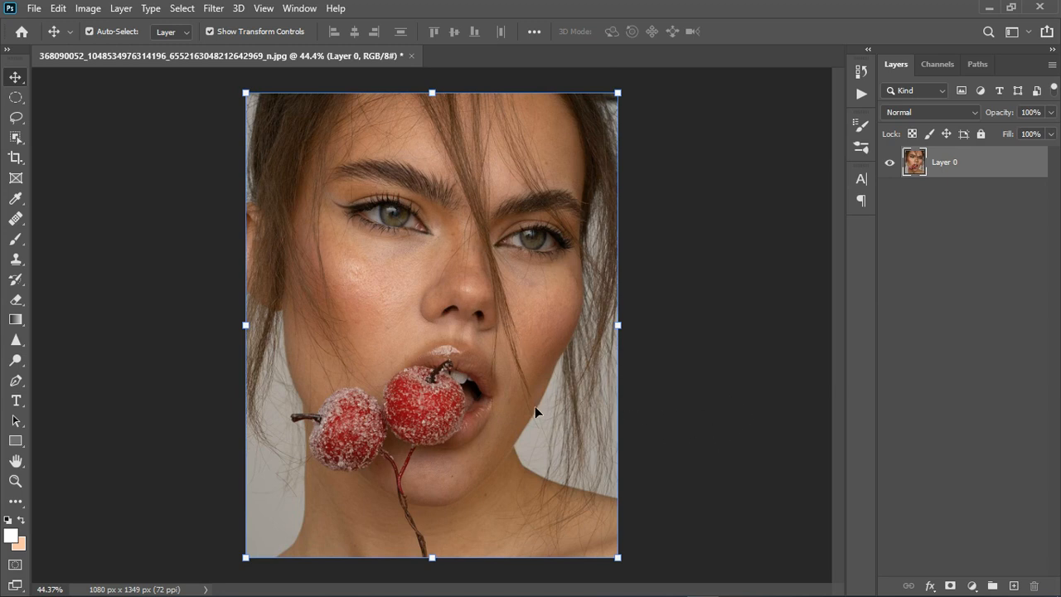
Add a Hue/Saturation adjustment layer above Layer 0 and set its hue to +180
{"action": "left_click", "coordinate": [973, 585]}
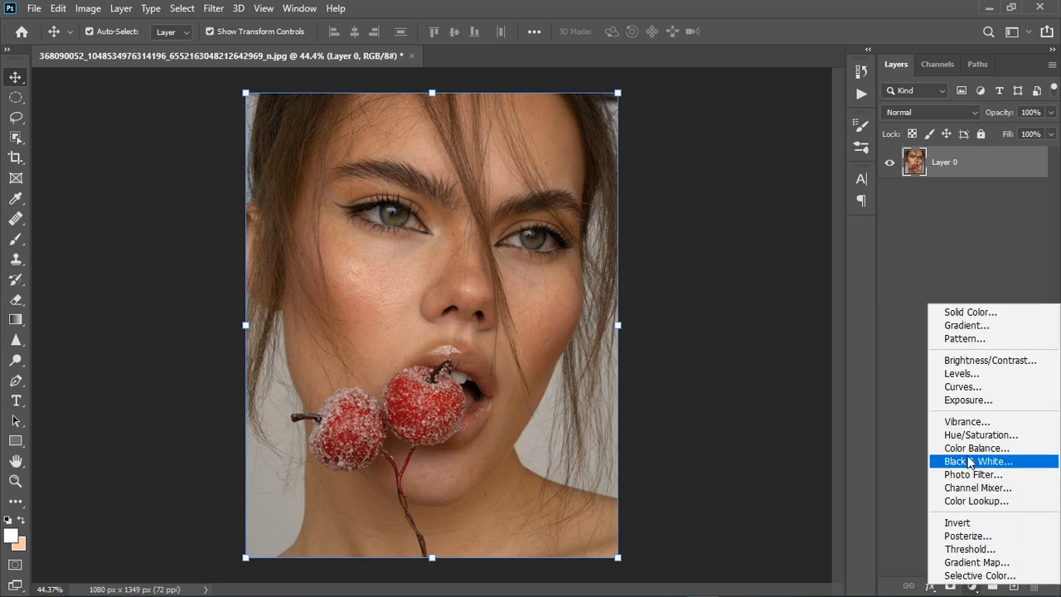
{"action": "left_click", "coordinate": [968, 438]}
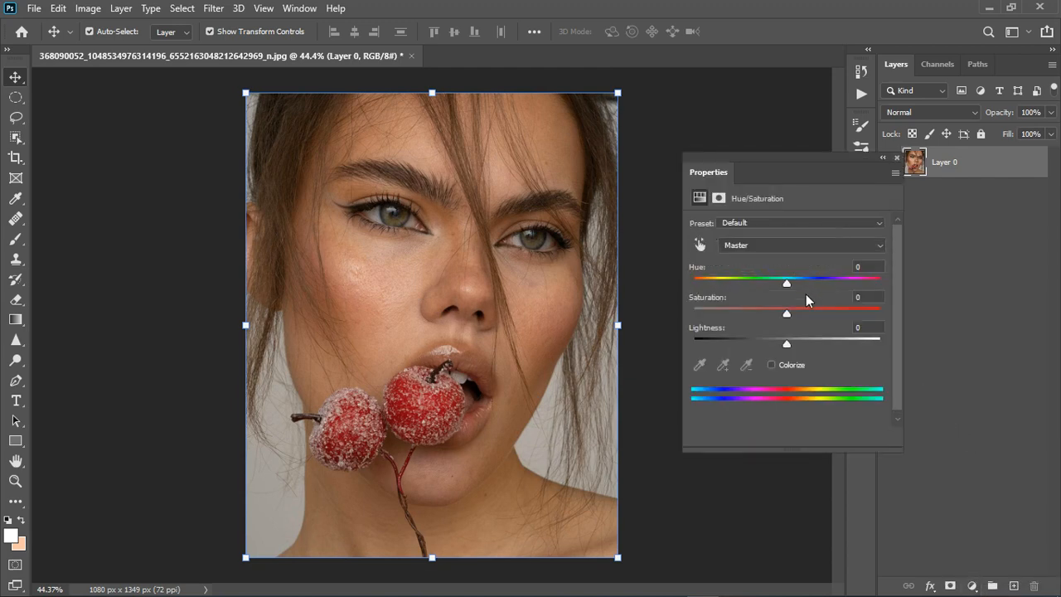
{"action": "left_click_drag", "start_coordinate": [792, 281], "coordinate": [893, 283]}
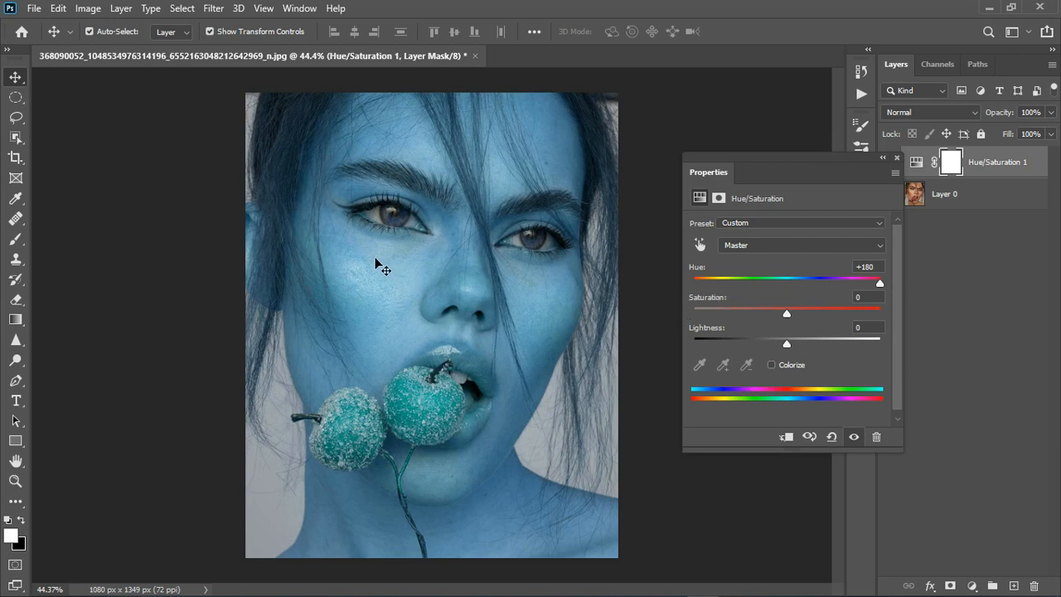
Examine the hue-shifted portrait up close on the cheek, the sugared fruit, the lips and the nose
{"action": "scroll", "coordinate": [412, 305], "scroll_direction": "up", "scroll_amount": 2}
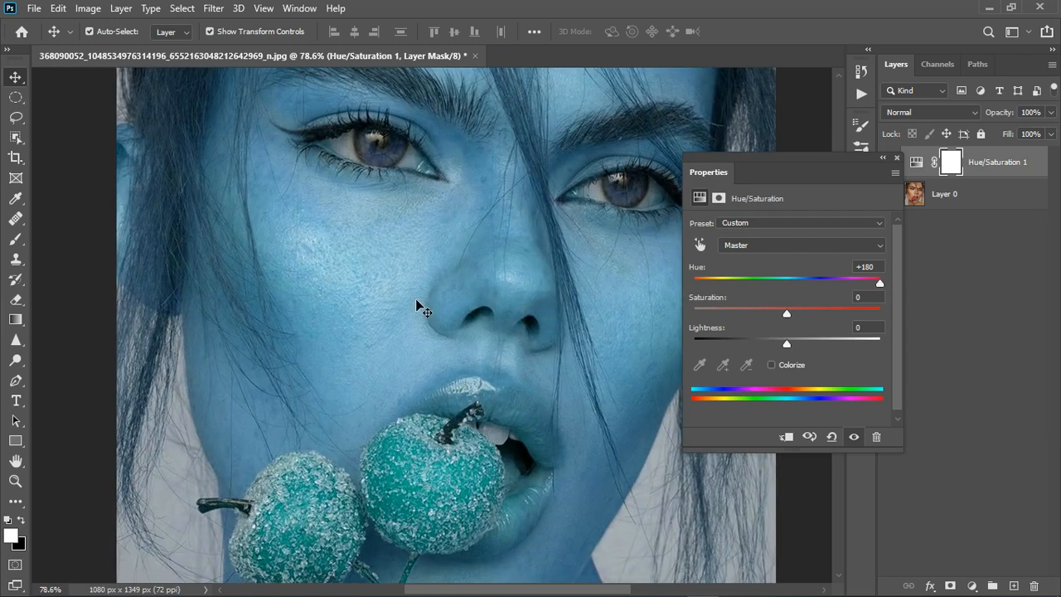
{"action": "scroll", "coordinate": [243, 199], "scroll_direction": "up", "scroll_amount": 1}
{"action": "scroll", "coordinate": [244, 199], "scroll_direction": "up", "scroll_amount": 2}
{"action": "scroll", "coordinate": [295, 184], "scroll_direction": "up", "scroll_amount": 1}
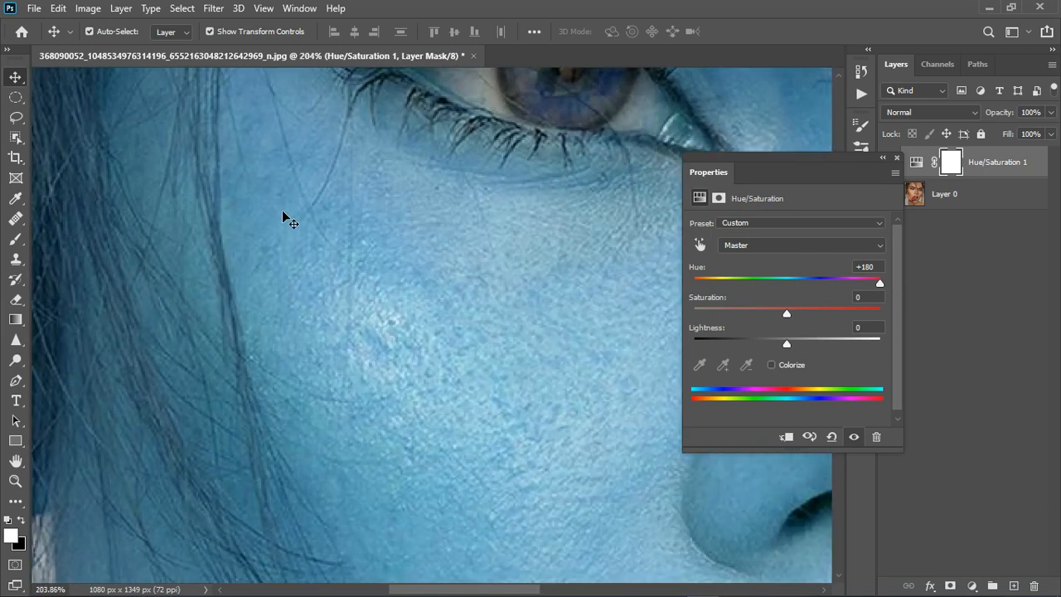
{"action": "scroll", "coordinate": [367, 300], "scroll_direction": "down", "scroll_amount": 6}
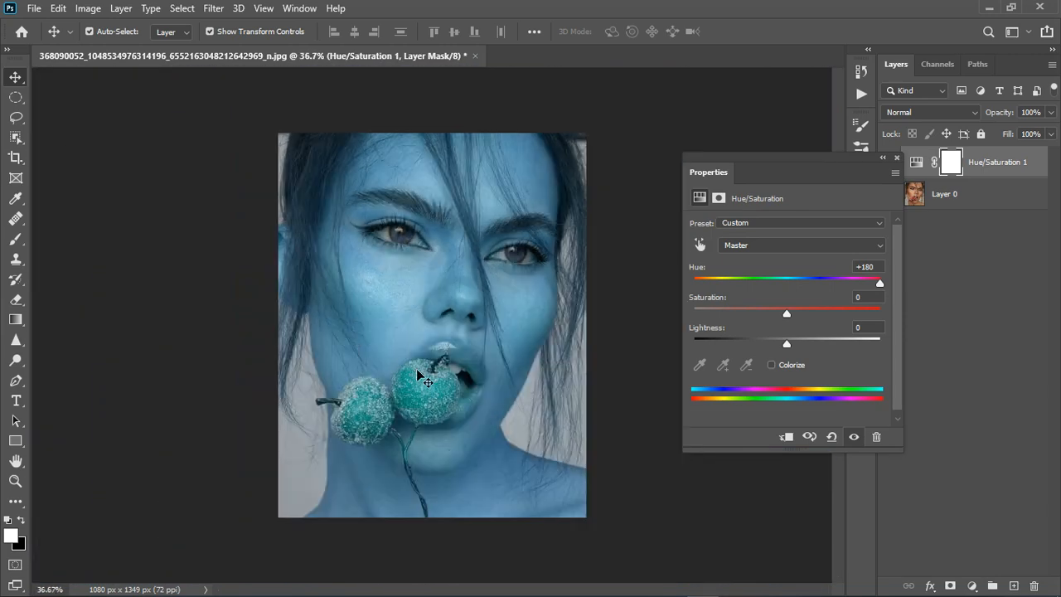
{"action": "scroll", "coordinate": [439, 381], "scroll_direction": "up", "scroll_amount": 2}
{"action": "scroll", "coordinate": [439, 381], "scroll_direction": "up", "scroll_amount": 4}
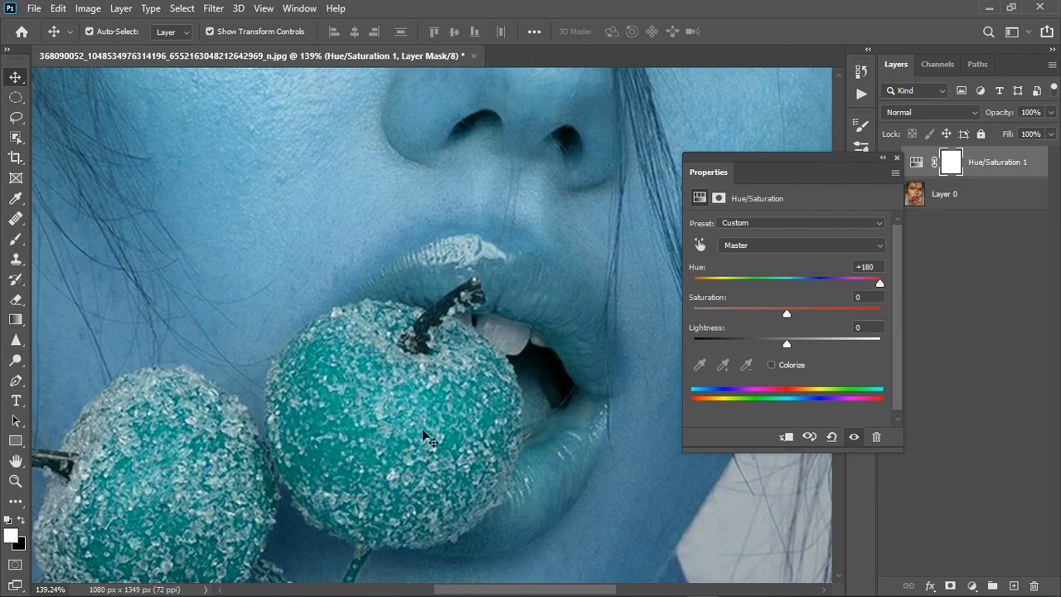
{"action": "scroll", "coordinate": [421, 432], "scroll_direction": "down", "scroll_amount": 1}
{"action": "scroll", "coordinate": [422, 436], "scroll_direction": "down", "scroll_amount": 2}
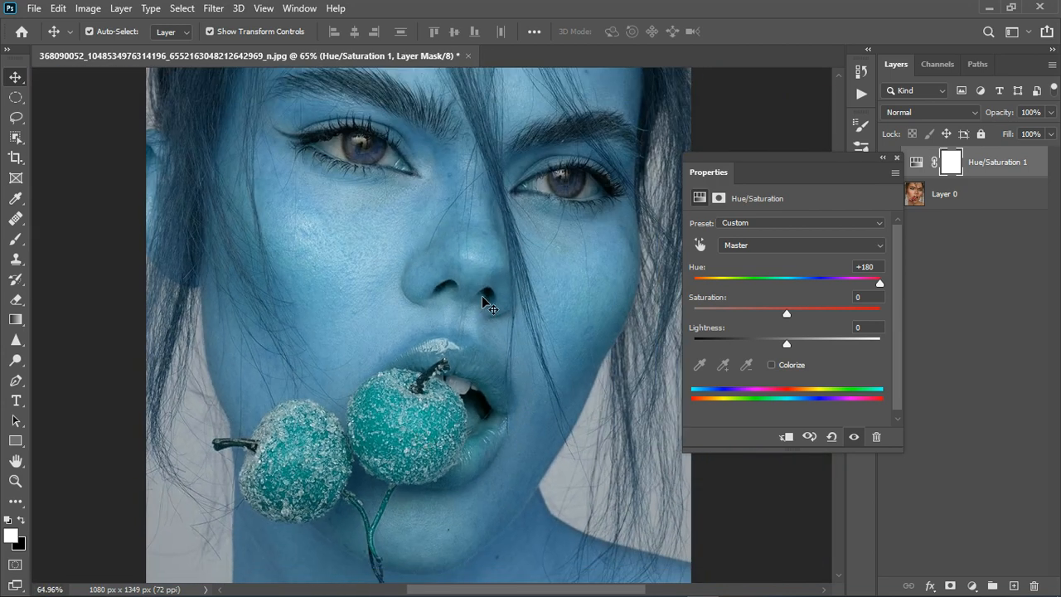
{"action": "scroll", "coordinate": [496, 282], "scroll_direction": "up", "scroll_amount": 2}
{"action": "scroll", "coordinate": [499, 275], "scroll_direction": "up", "scroll_amount": 2}
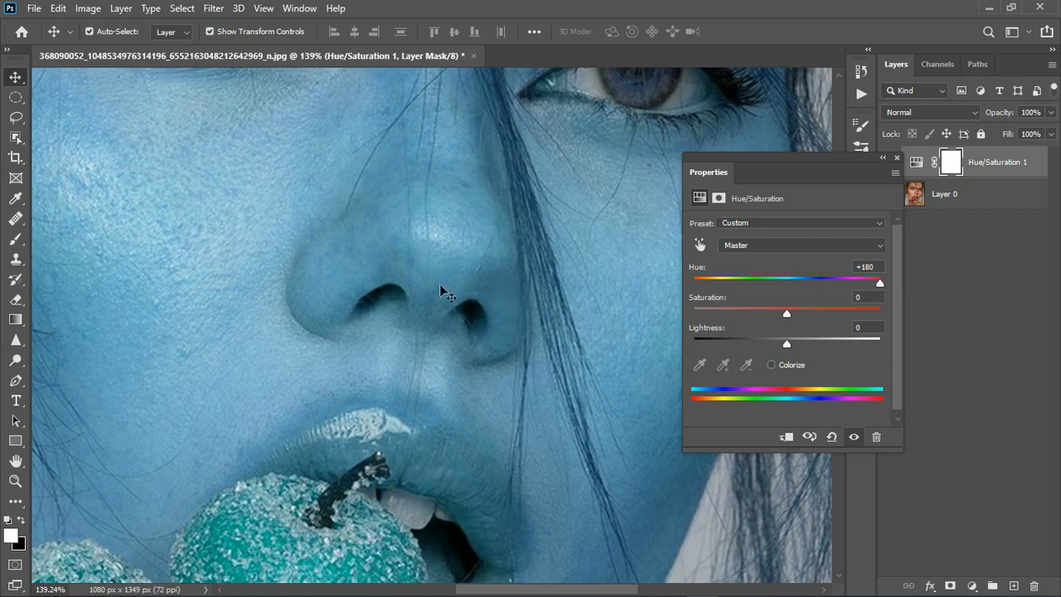
{"action": "scroll", "coordinate": [472, 291], "scroll_direction": "down", "scroll_amount": 4}
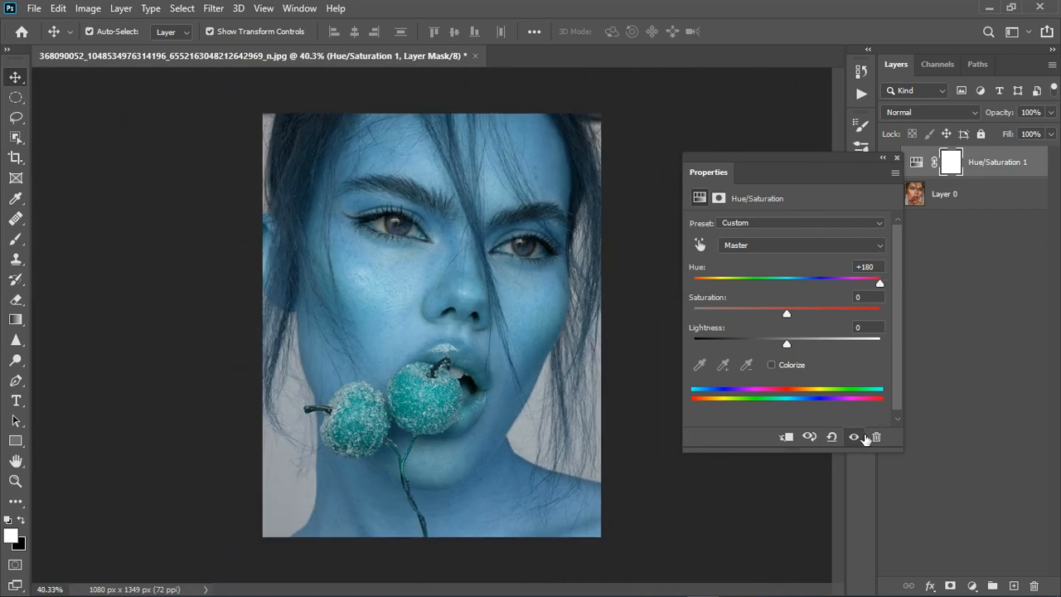
Reset the Hue/Saturation adjustment and delete its layer
{"action": "left_click", "coordinate": [832, 437]}
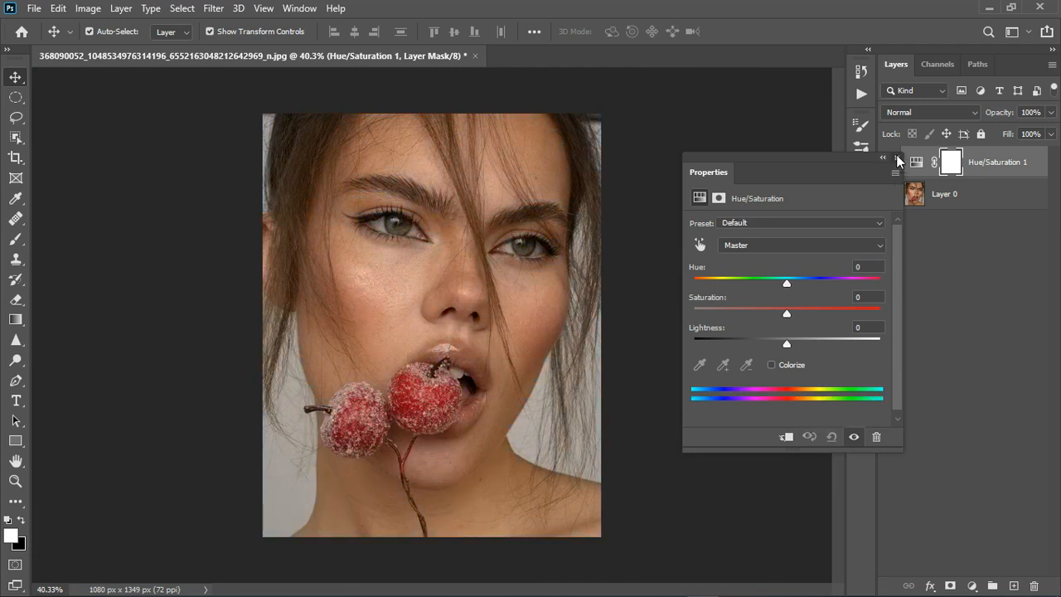
{"action": "left_click", "coordinate": [897, 159]}
{"action": "left_click", "coordinate": [1004, 170]}
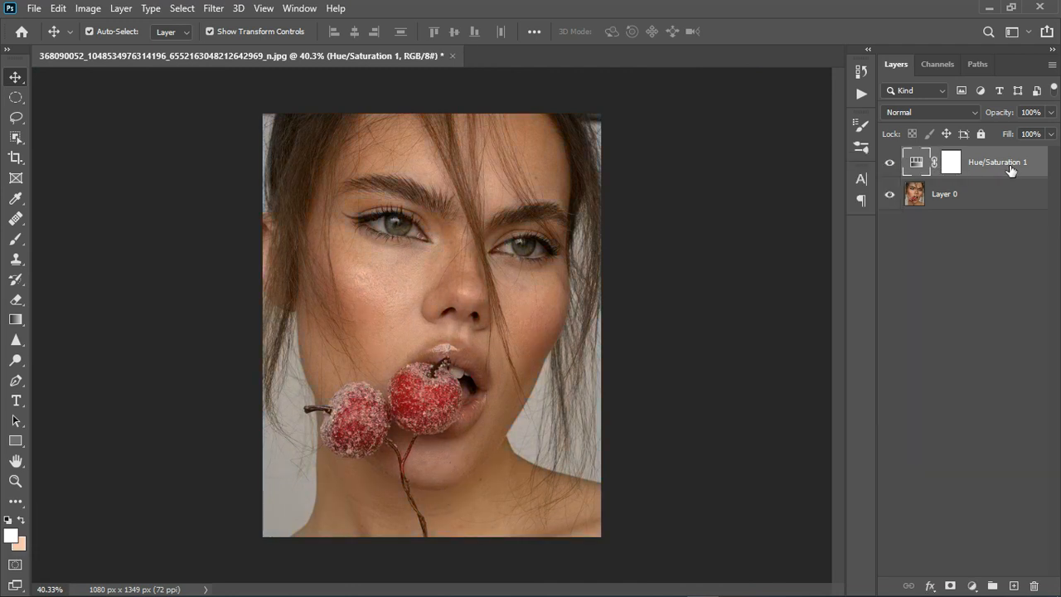
{"action": "key", "text": "Delete"}
Add a white Solid Color fill layer above Layer 0 and hide it
{"action": "left_click", "coordinate": [972, 586]}
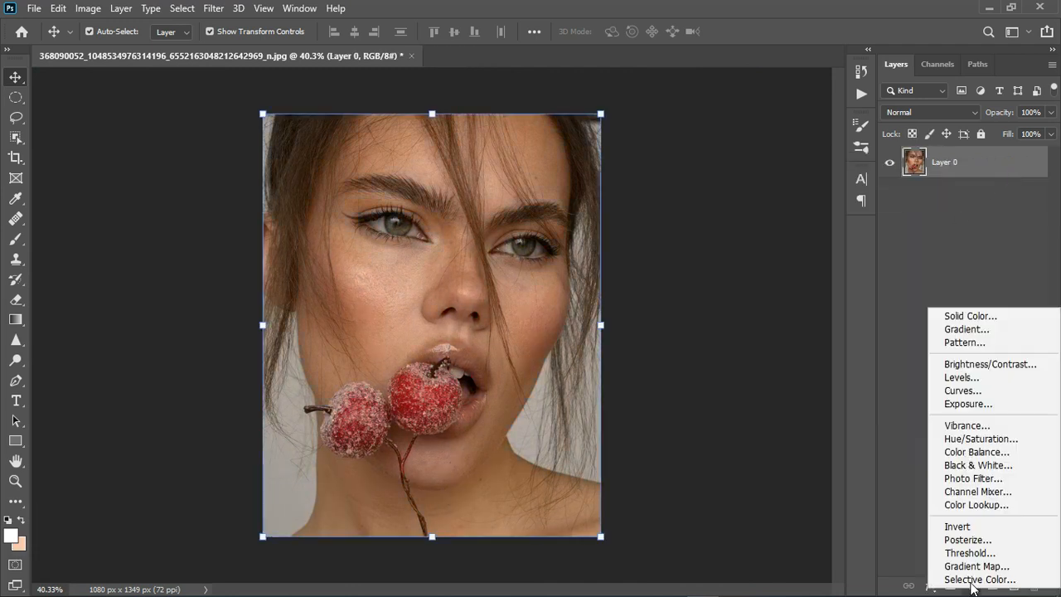
{"action": "left_click", "coordinate": [977, 316]}
{"action": "left_click", "coordinate": [986, 205]}
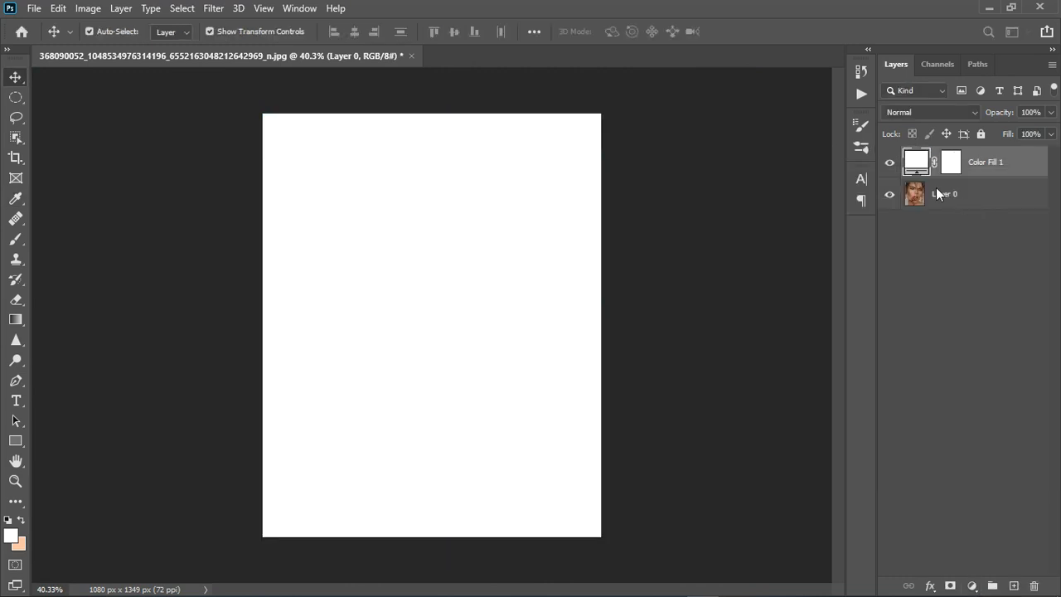
{"action": "left_click", "coordinate": [889, 161]}
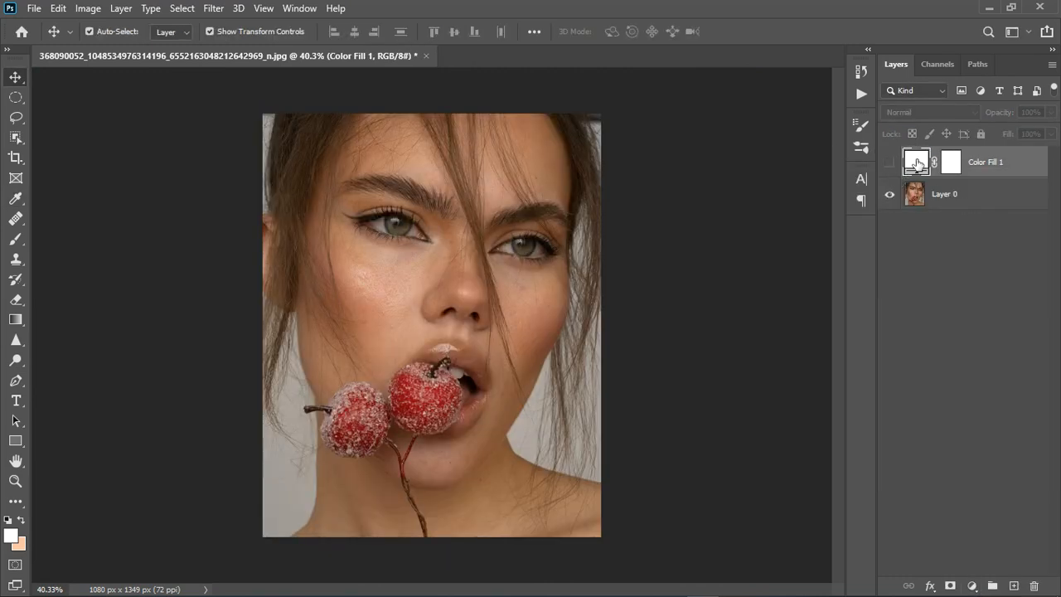
Set the fill layer's colour to grey 7b797e sampled from the woman's eye, and show the layer again
{"action": "double_click", "coordinate": [916, 164]}
{"action": "left_click", "coordinate": [458, 379]}
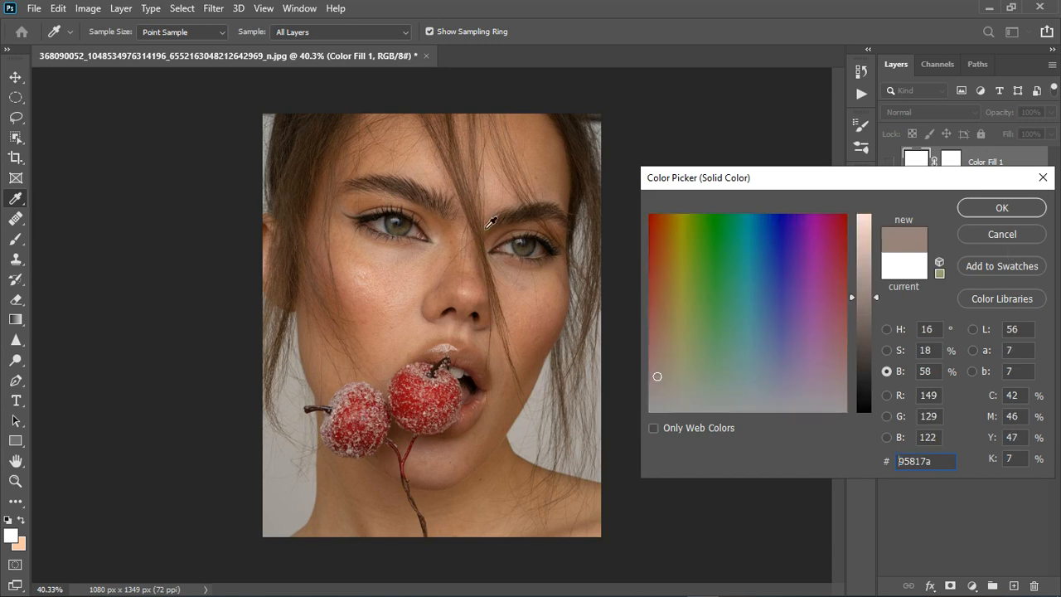
{"action": "left_click", "coordinate": [390, 232]}
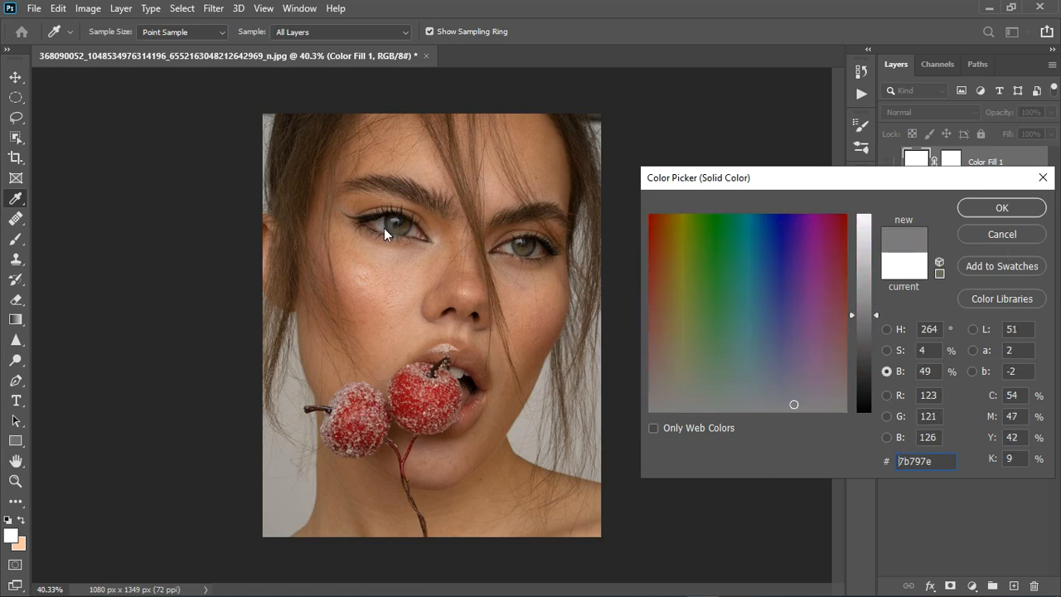
{"action": "left_click", "coordinate": [1001, 208]}
{"action": "key", "text": "v"}
{"action": "left_click", "coordinate": [889, 162]}
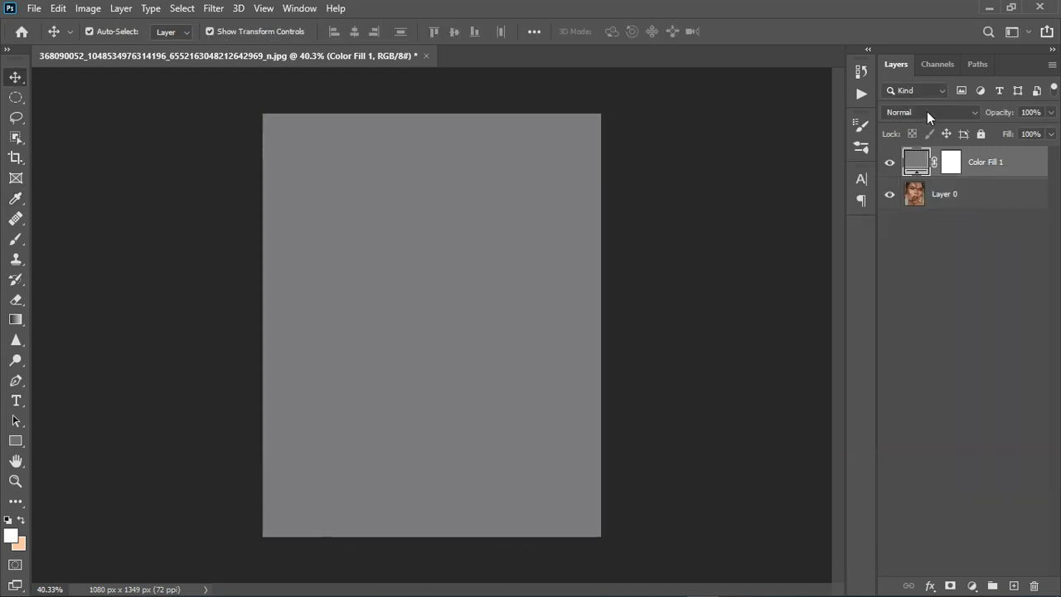
Set the grey fill layer's blend mode to Divide and lighten its colour to e3e0e9
{"action": "left_click", "coordinate": [926, 111]}
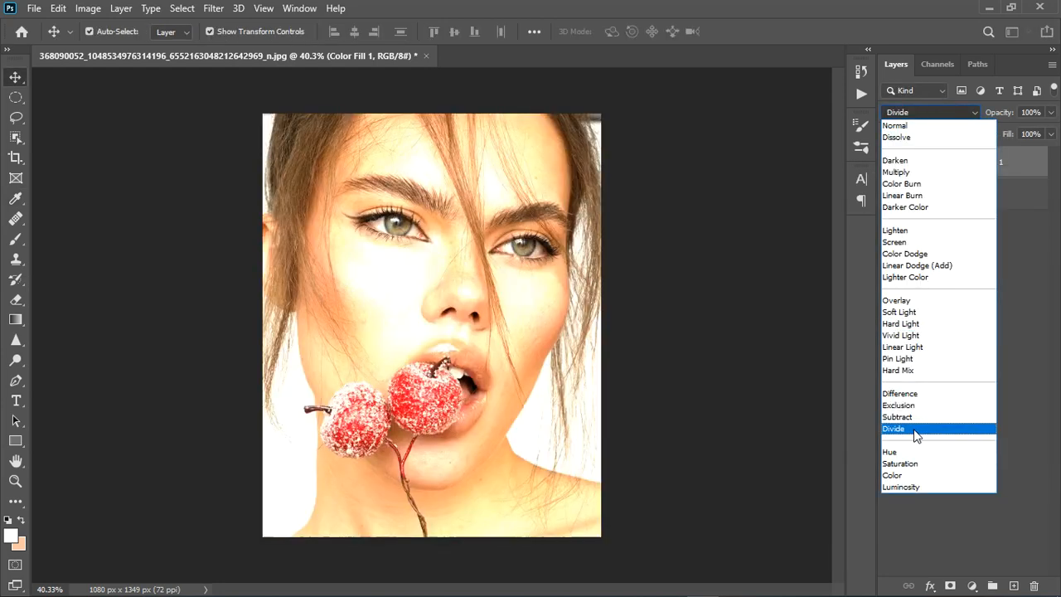
{"action": "left_click", "coordinate": [911, 428]}
{"action": "double_click", "coordinate": [914, 161]}
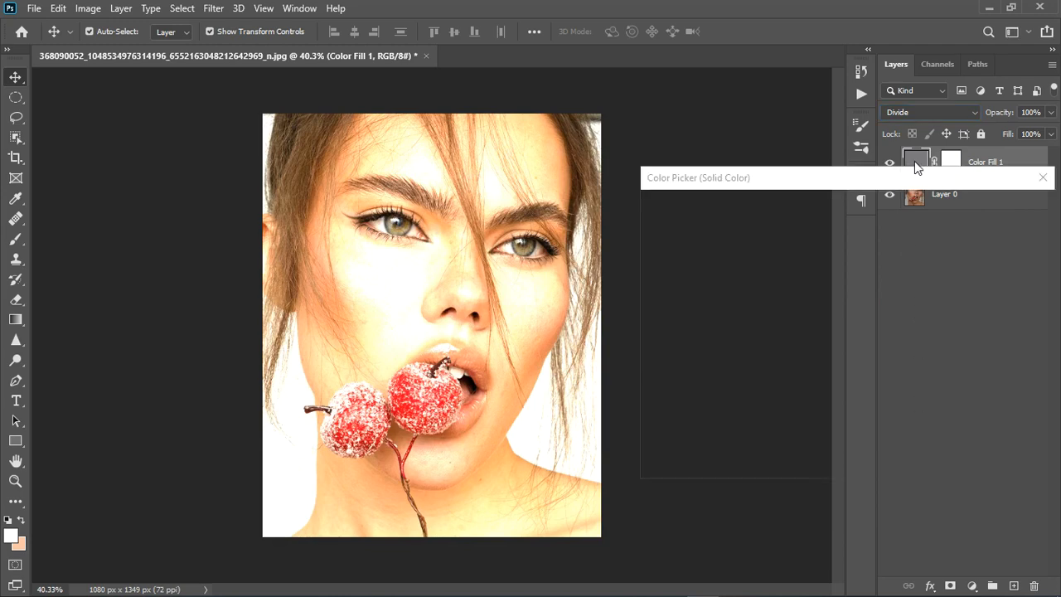
{"action": "left_click_drag", "start_coordinate": [879, 312], "coordinate": [883, 231]}
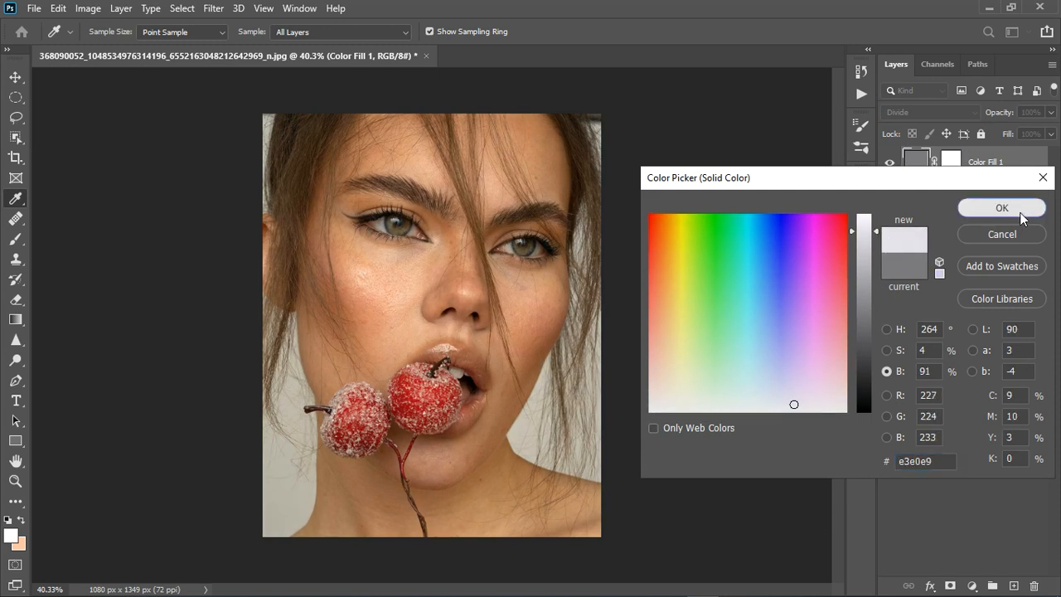
{"action": "left_click", "coordinate": [1022, 218]}
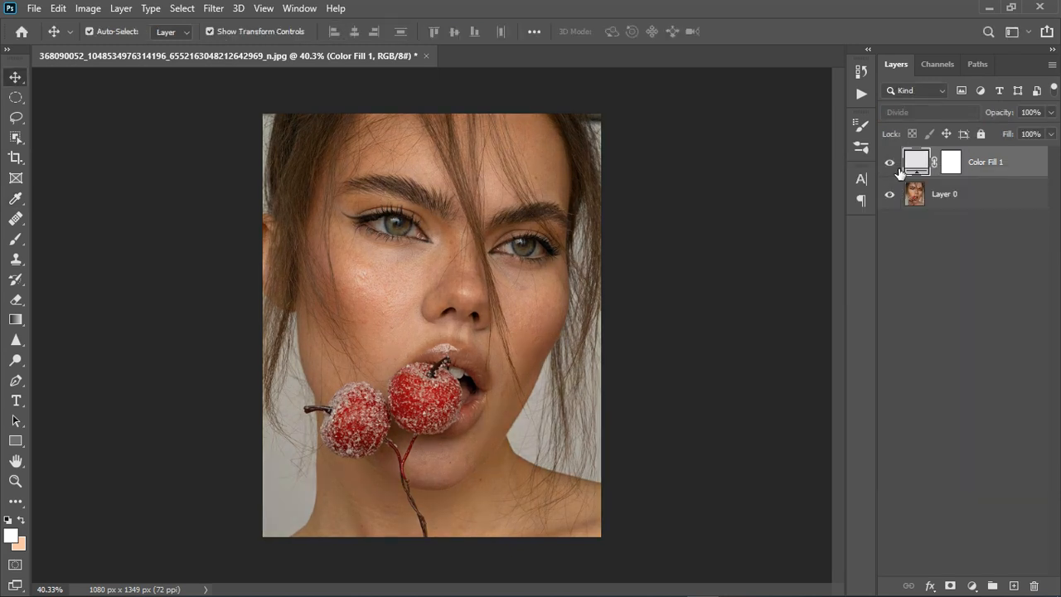
Add a Hue/Saturation adjustment layer above the fill layer and target its Reds by sampling the woman's cheek
{"action": "scroll", "coordinate": [360, 255], "scroll_direction": "up", "scroll_amount": 3}
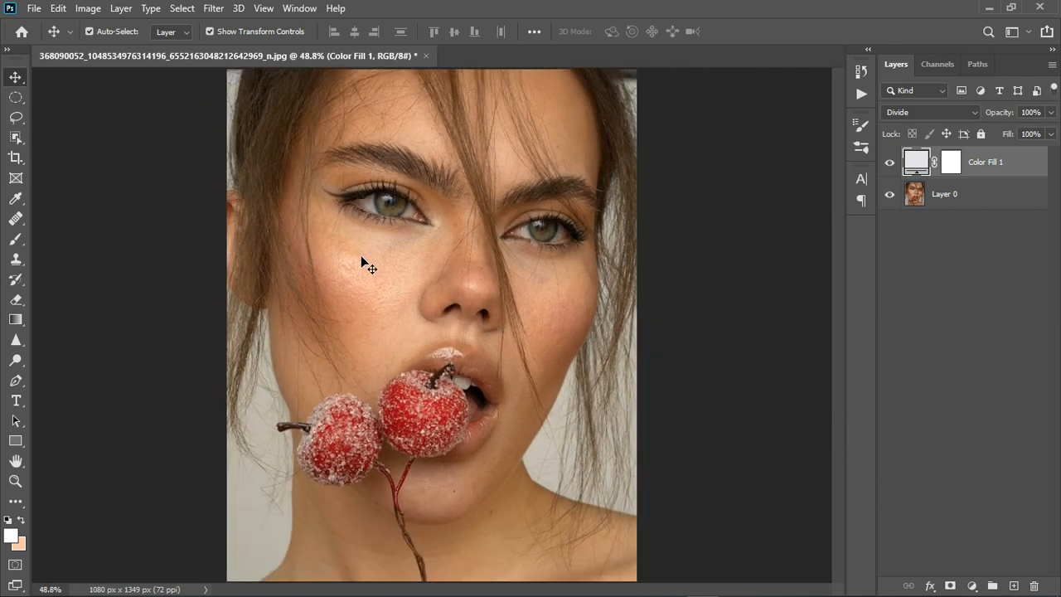
{"action": "scroll", "coordinate": [431, 207], "scroll_direction": "down", "scroll_amount": 1}
{"action": "scroll", "coordinate": [432, 160], "scroll_direction": "up", "scroll_amount": 3}
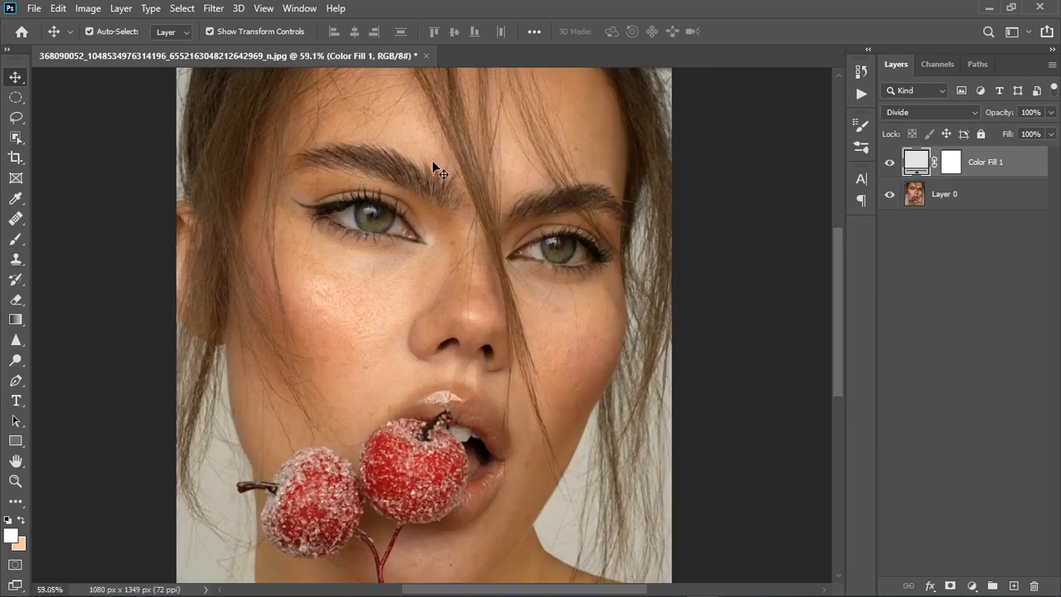
{"action": "scroll", "coordinate": [462, 214], "scroll_direction": "down", "scroll_amount": 3}
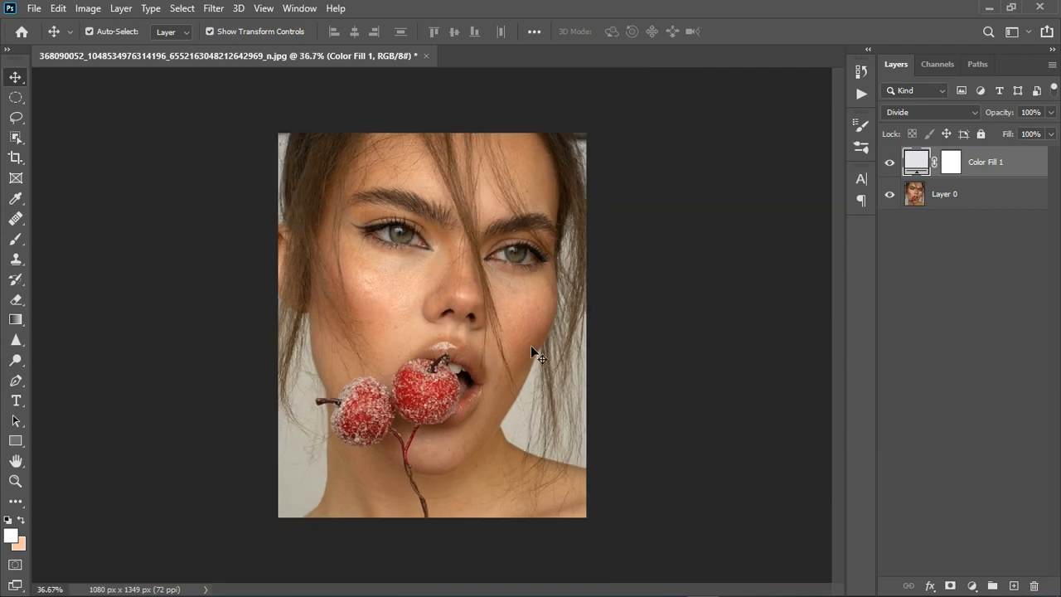
{"action": "left_click", "coordinate": [980, 590]}
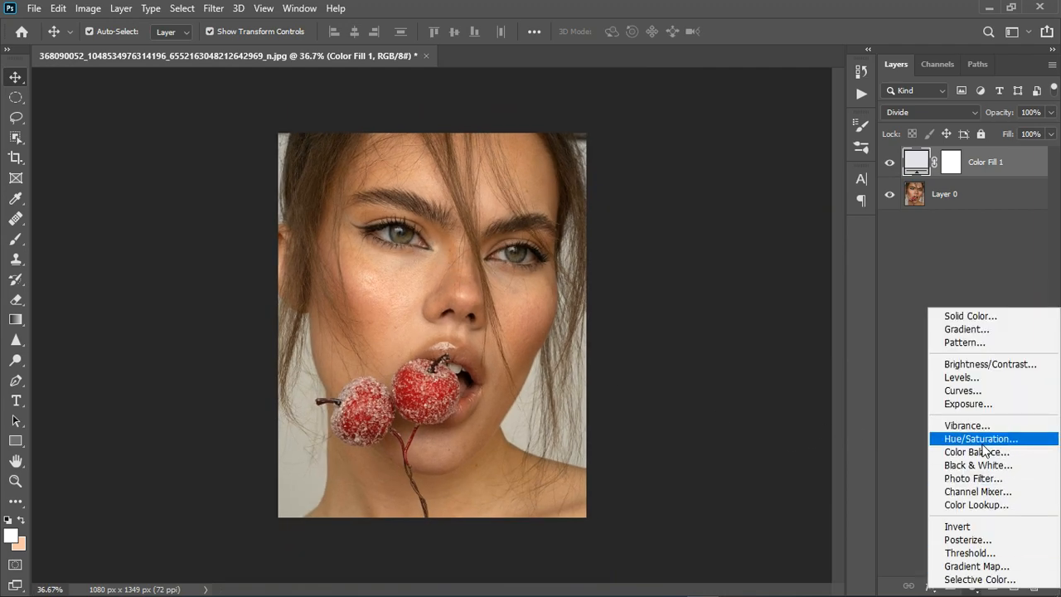
{"action": "left_click", "coordinate": [961, 436]}
{"action": "scroll", "coordinate": [458, 309], "scroll_direction": "up", "scroll_amount": 2}
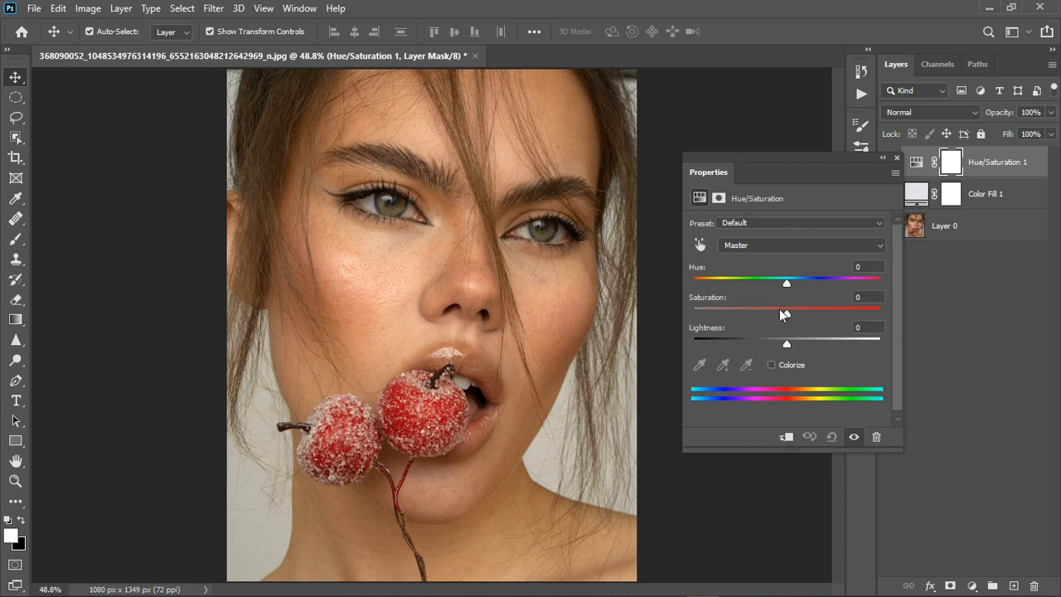
{"action": "left_click", "coordinate": [700, 244]}
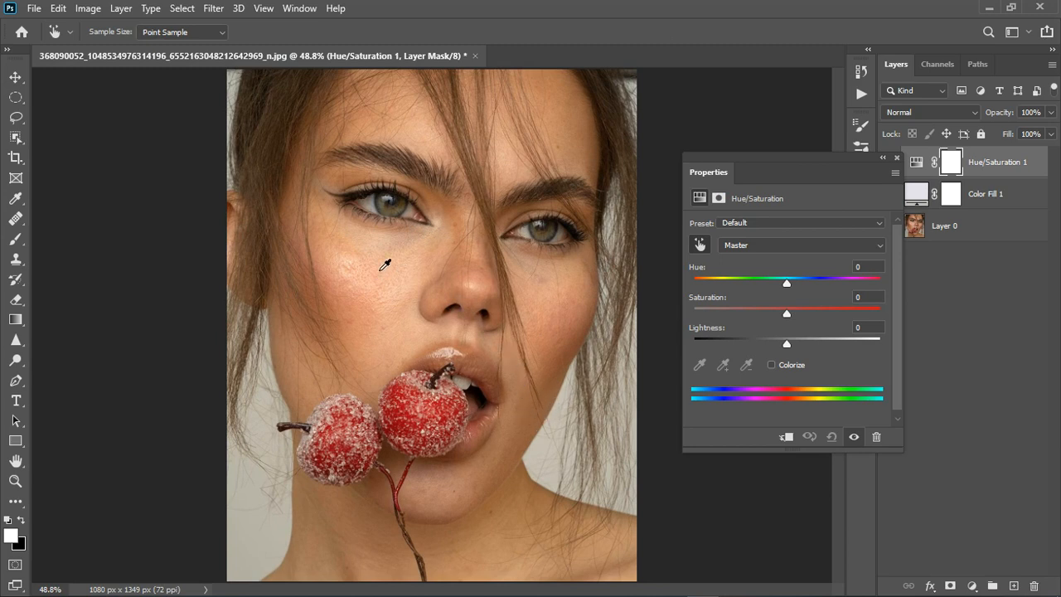
{"action": "left_click", "coordinate": [342, 251]}
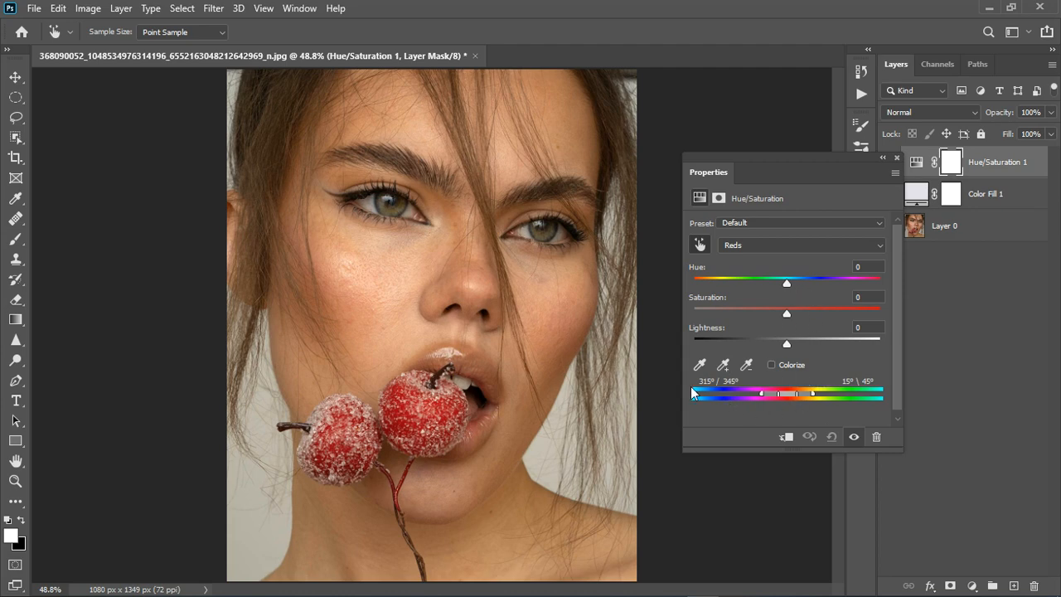
Set the Reds hue to +180 and shift the affected colour range to 294°/323° and 354°\23° to isolate the reddish skin
{"action": "left_click_drag", "start_coordinate": [788, 282], "coordinate": [888, 282]}
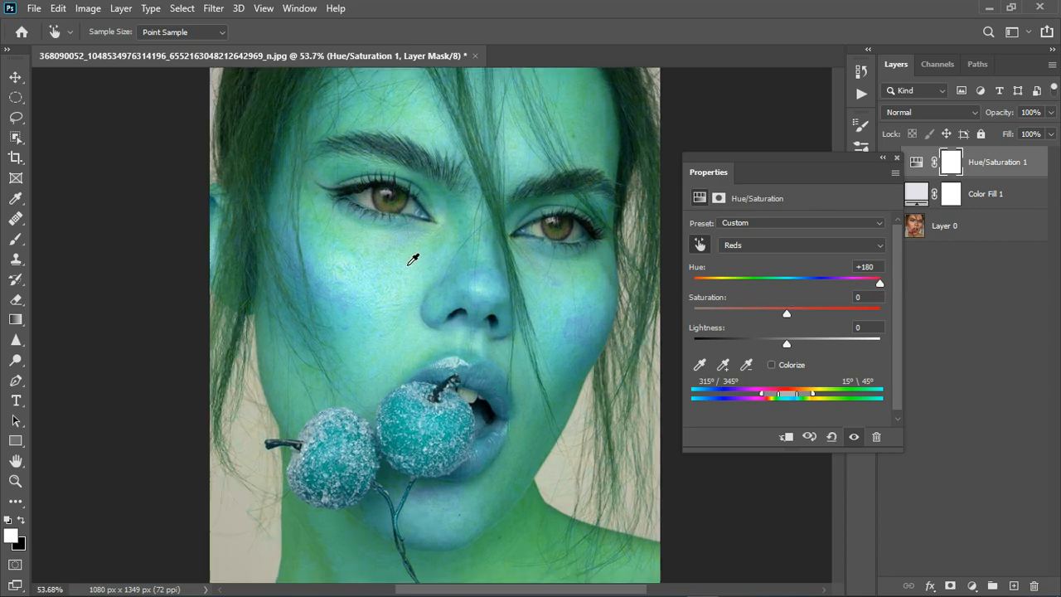
{"action": "scroll", "coordinate": [416, 257], "scroll_direction": "up", "scroll_amount": 3}
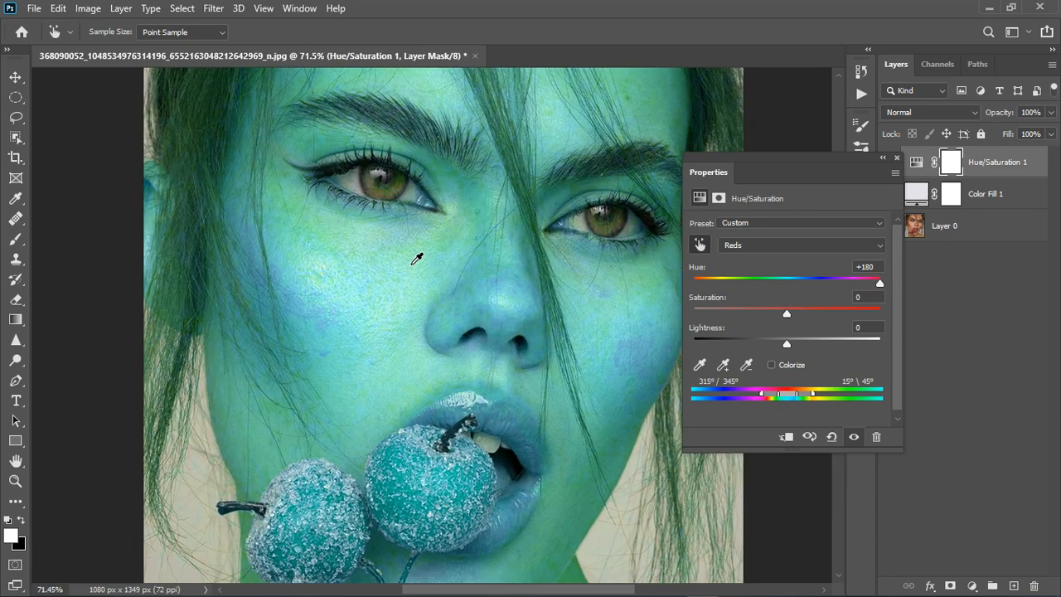
{"action": "scroll", "coordinate": [370, 273], "scroll_direction": "down", "scroll_amount": 3}
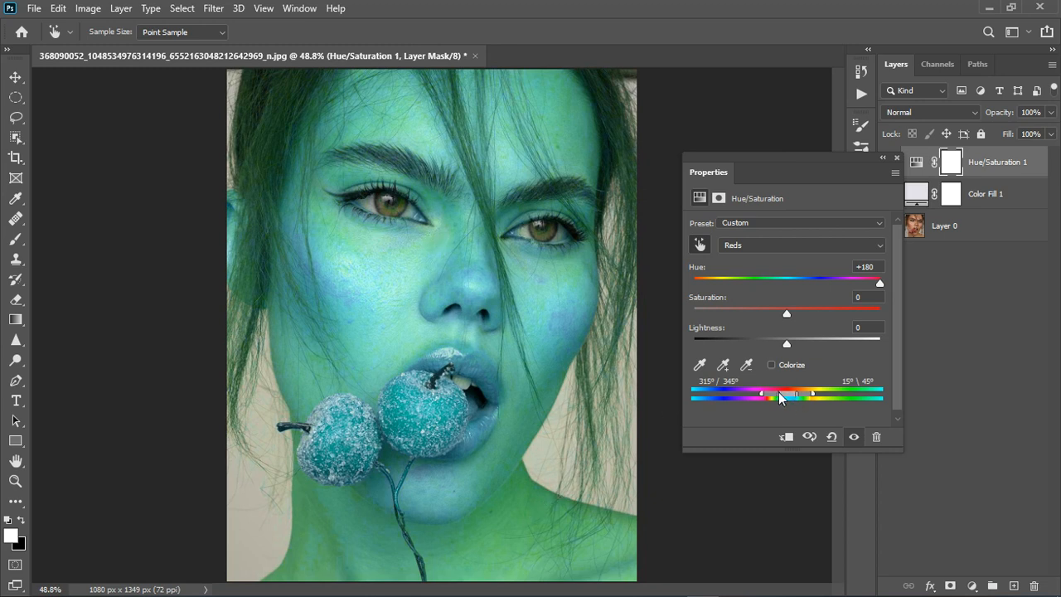
{"action": "mouse_move", "coordinate": [775, 394]}
{"action": "left_mouse_down"}
{"action": "mouse_move", "coordinate": [825, 391]}
{"action": "mouse_move", "coordinate": [796, 392]}
{"action": "left_mouse_up"}
{"action": "left_click_drag", "start_coordinate": [787, 391], "coordinate": [778, 391]}
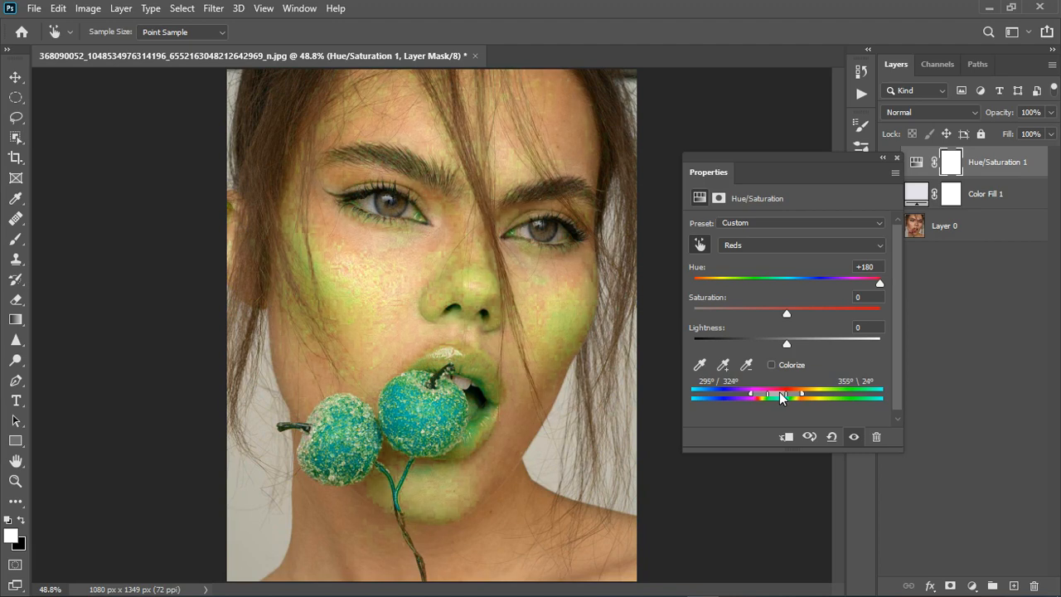
{"action": "left_click_drag", "start_coordinate": [780, 397], "coordinate": [779, 397]}
Set the Reds hue to +28 and compare the portrait with the adjustment off and on
{"action": "left_click", "coordinate": [857, 437]}
{"action": "left_click", "coordinate": [857, 437]}
{"action": "left_click", "coordinate": [856, 438]}
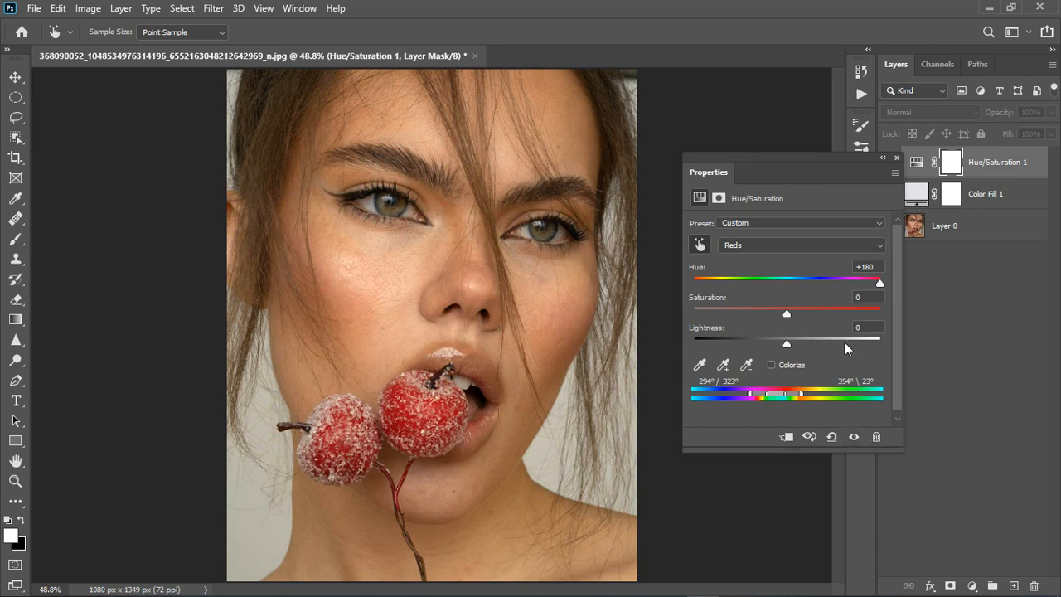
{"action": "left_click", "coordinate": [855, 438]}
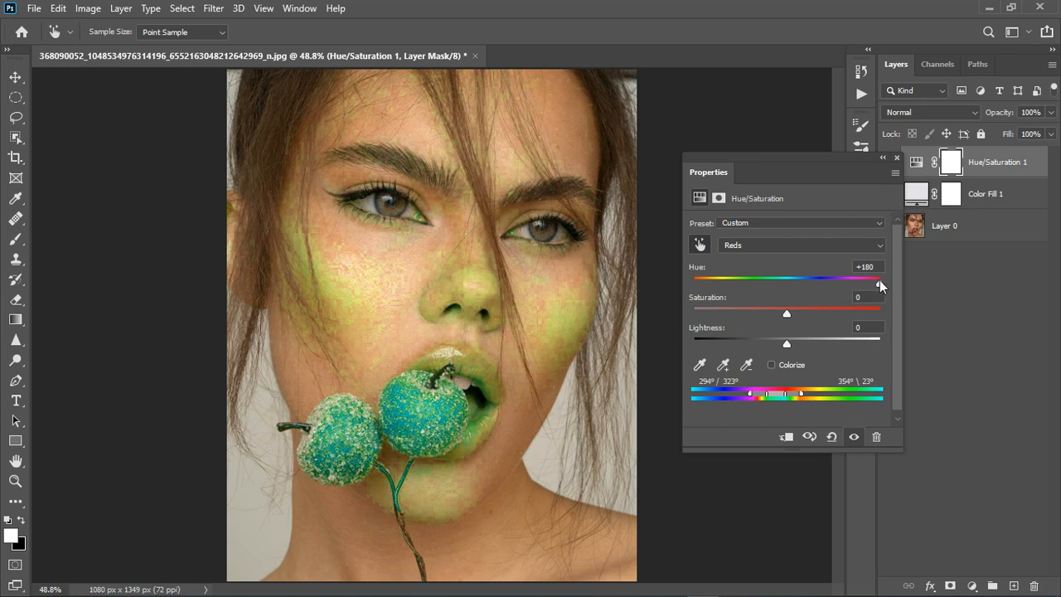
{"action": "left_click_drag", "start_coordinate": [879, 282], "coordinate": [811, 283]}
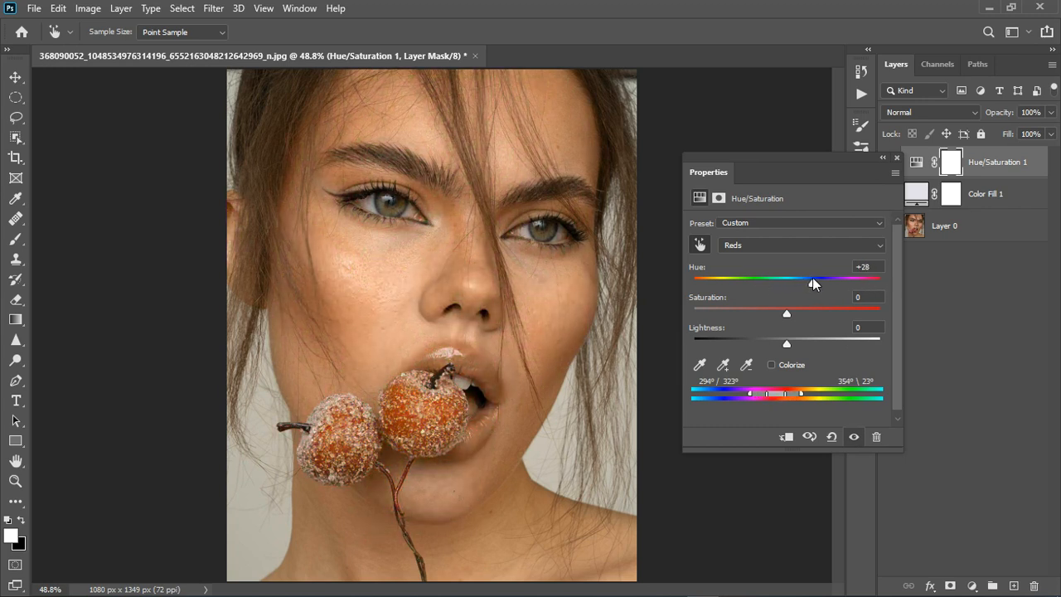
{"action": "left_click", "coordinate": [855, 437]}
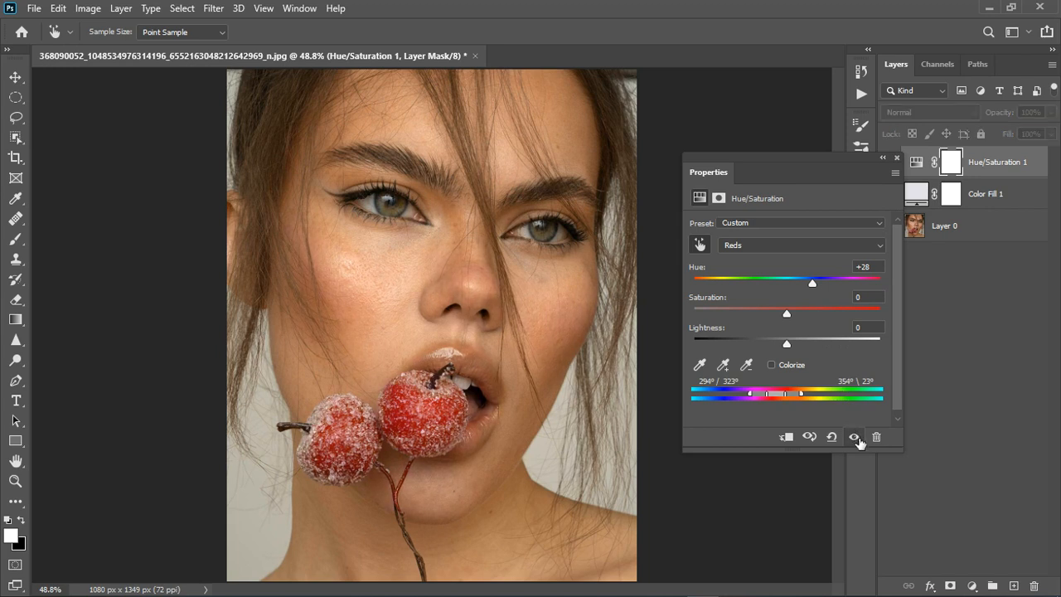
{"action": "left_click", "coordinate": [857, 439]}
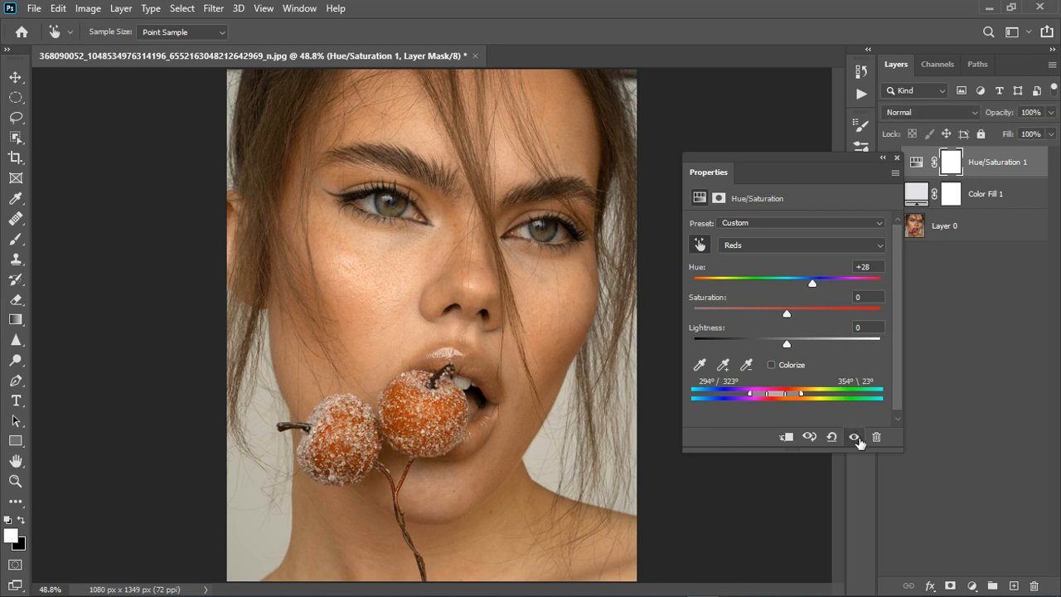
{"action": "left_click", "coordinate": [896, 157]}
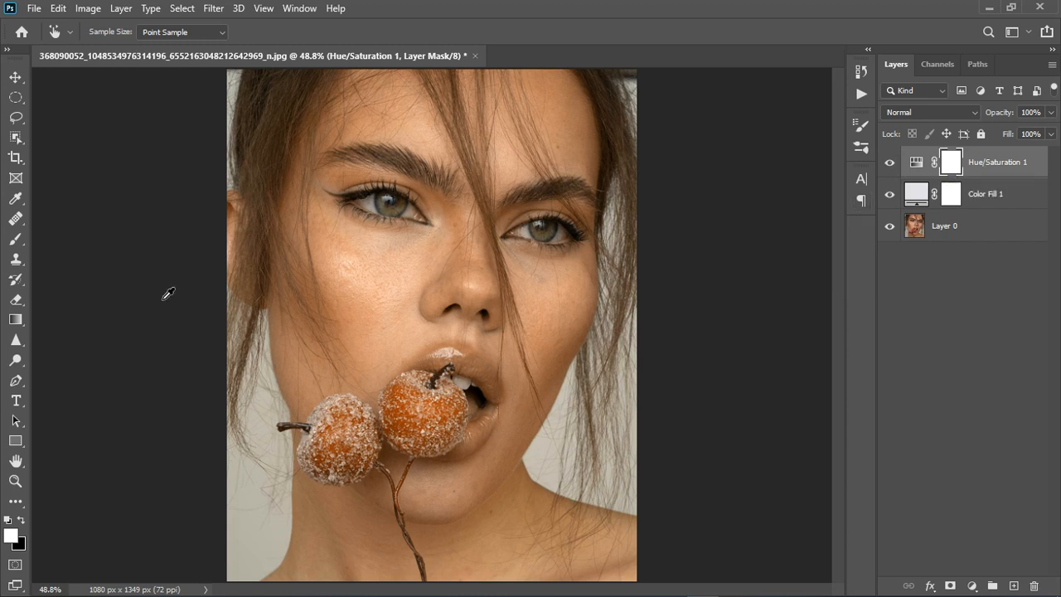
Set up the Brush tool with 0% hardness and black as the foreground colour
{"action": "left_click", "coordinate": [14, 242]}
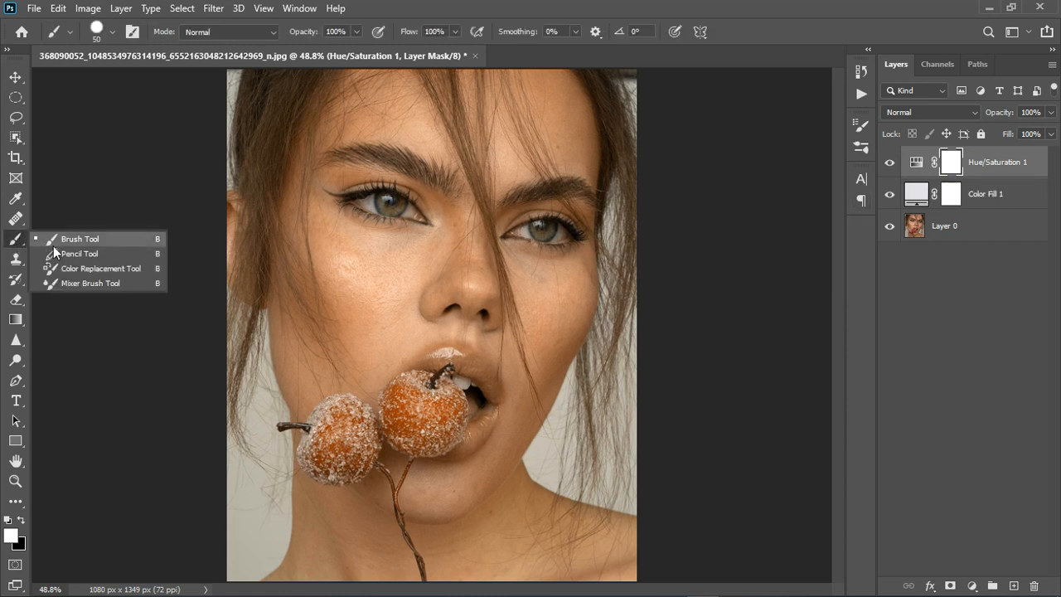
{"action": "left_click", "coordinate": [53, 244]}
{"action": "left_click", "coordinate": [72, 32]}
{"action": "left_click", "coordinate": [123, 32]}
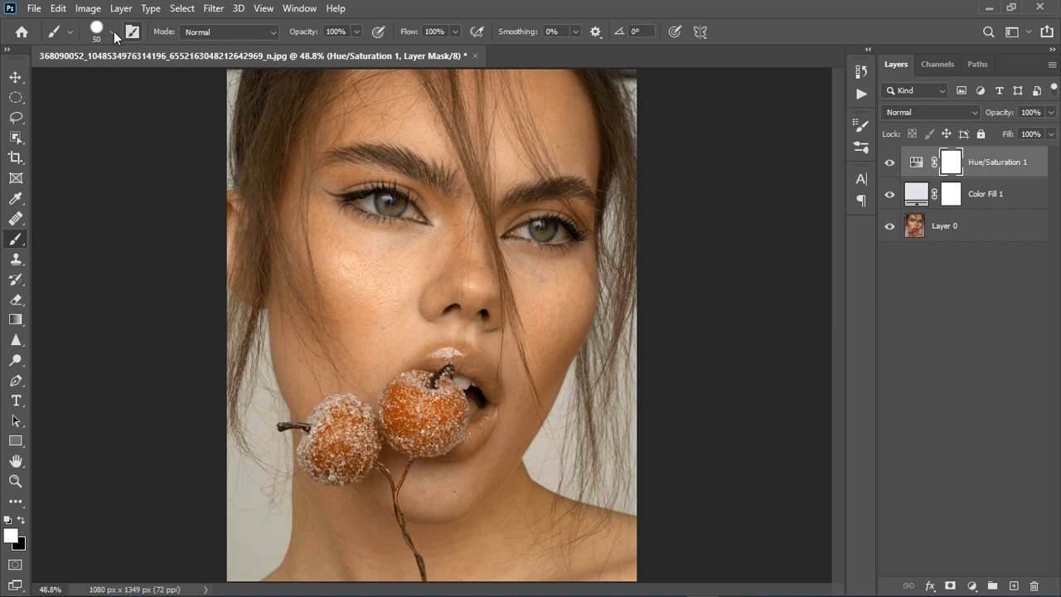
{"action": "left_click", "coordinate": [131, 31]}
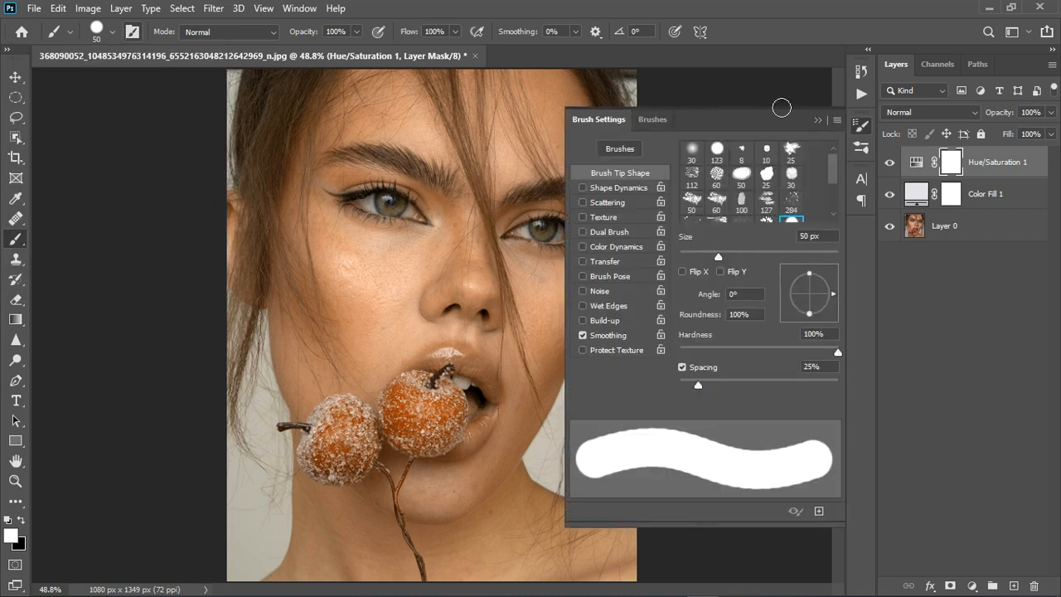
{"action": "left_click", "coordinate": [816, 121]}
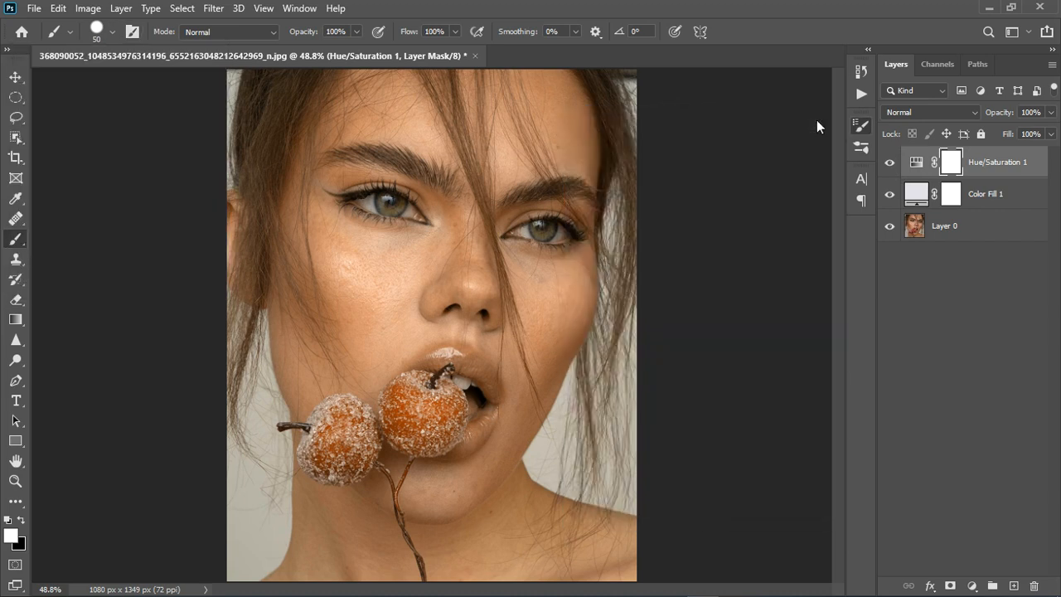
{"action": "left_click", "coordinate": [113, 33]}
{"action": "left_click_drag", "start_coordinate": [97, 114], "coordinate": [46, 126]}
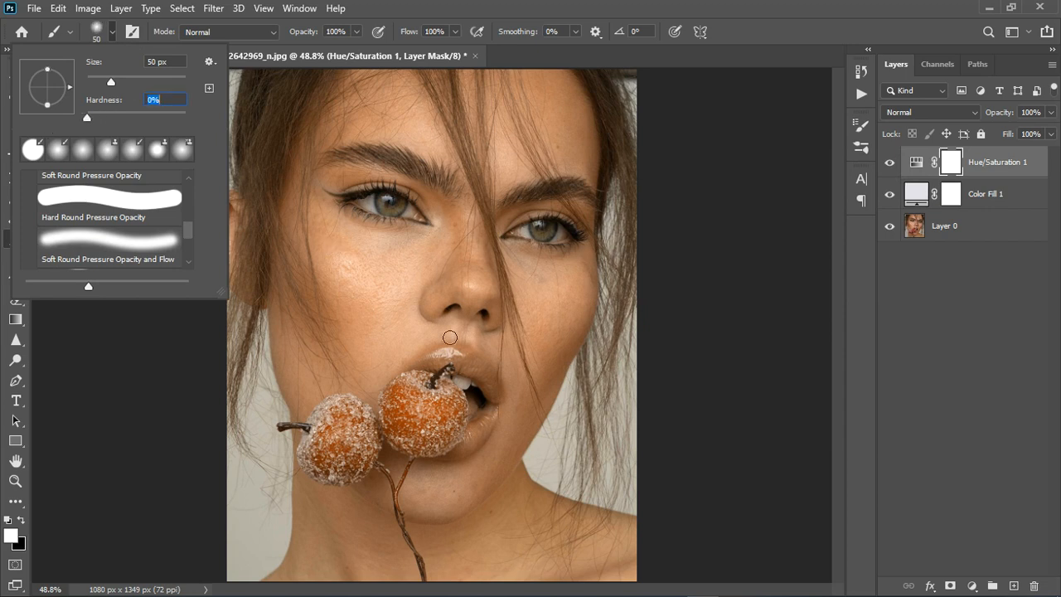
{"action": "left_click", "coordinate": [448, 413]}
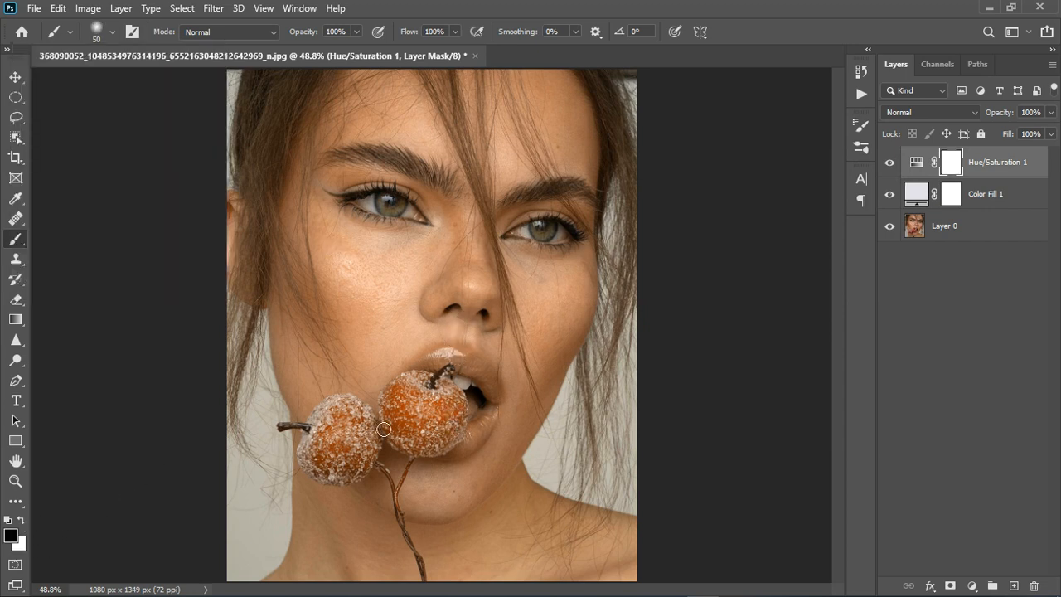
Enlarge the brush to 200 px and paint black on the Hue/Saturation mask over the fruit at the mouth and the nearby lips
{"action": "key", "text": "bracketright"}
{"action": "key", "text": "bracketright"}
{"action": "key", "text": "bracketright"}
{"action": "key", "text": "bracketright"}
{"action": "key", "text": "bracketright"}
{"action": "mouse_move", "coordinate": [424, 416]}
{"action": "left_mouse_down"}
{"action": "mouse_move", "coordinate": [461, 437]}
{"action": "mouse_move", "coordinate": [456, 457]}
{"action": "left_mouse_up"}
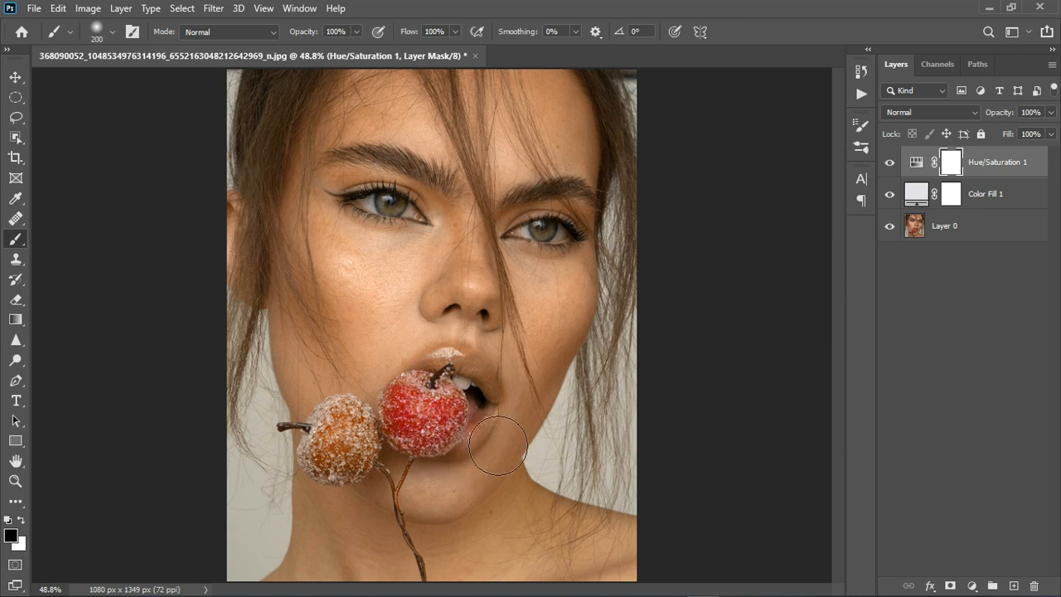
{"action": "left_click_drag", "start_coordinate": [494, 411], "coordinate": [483, 412]}
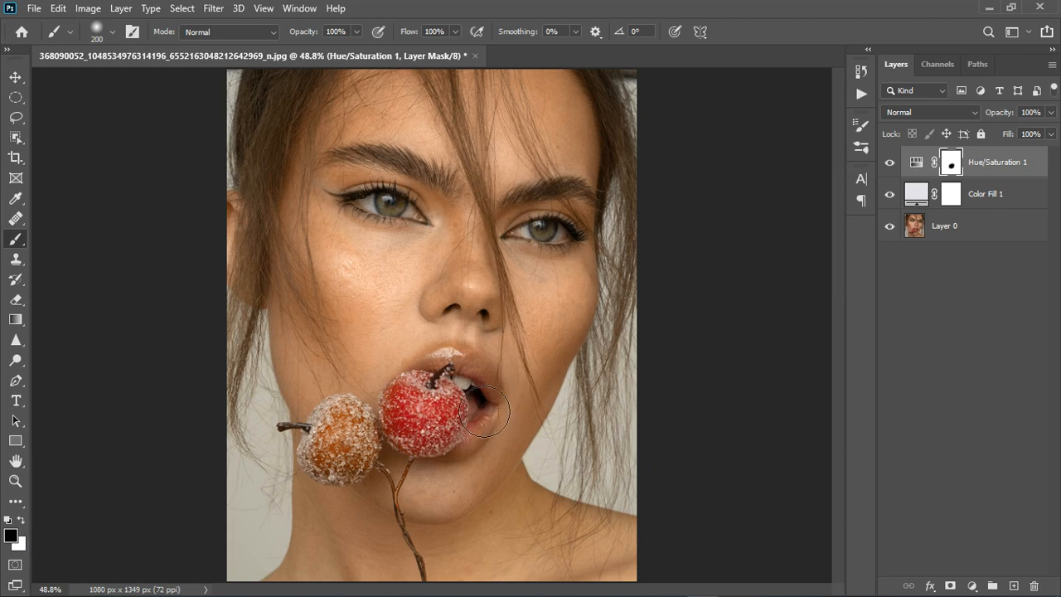
Reduce the brush to 90 px and mask the hue shift off the other sugared fruit and the cheek above it
{"action": "scroll", "coordinate": [488, 412], "scroll_direction": "up", "scroll_amount": 8}
{"action": "key", "text": "bracketleft"}
{"action": "key", "text": "bracketleft"}
{"action": "key", "text": "bracketleft"}
{"action": "key", "text": "bracketleft"}
{"action": "key", "text": "bracketleft"}
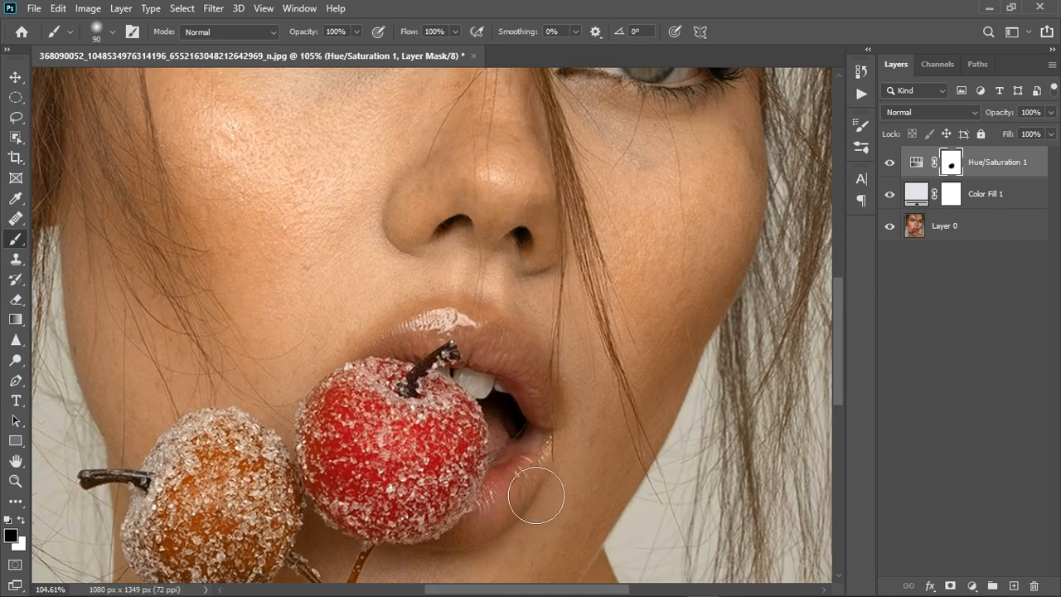
{"action": "scroll", "coordinate": [273, 406], "scroll_direction": "down", "scroll_amount": 5}
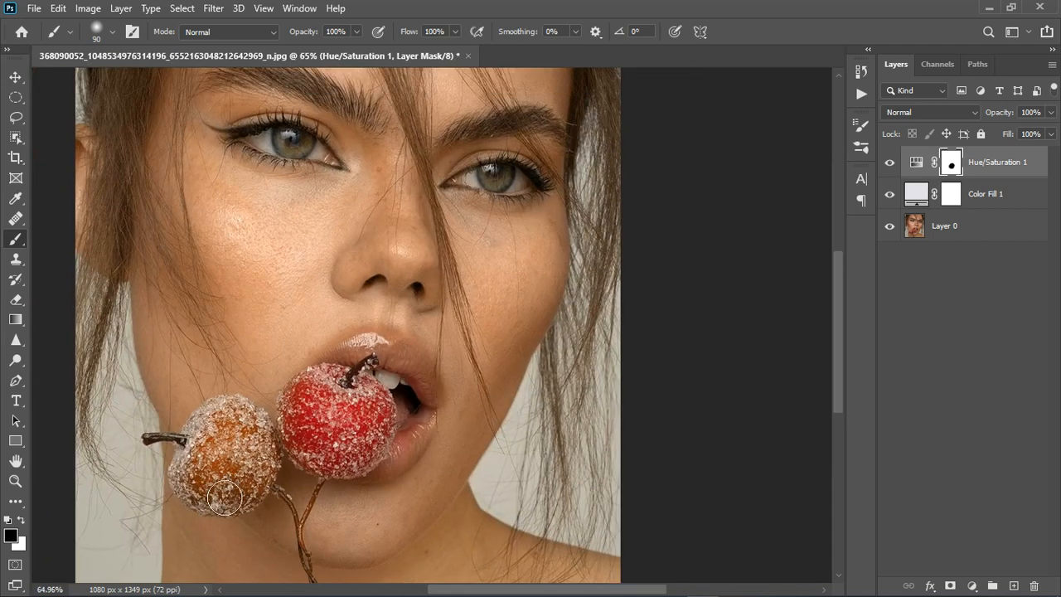
{"action": "mouse_move", "coordinate": [217, 489]}
{"action": "left_mouse_down"}
{"action": "mouse_move", "coordinate": [240, 449]}
{"action": "mouse_move", "coordinate": [217, 471]}
{"action": "mouse_move", "coordinate": [242, 440]}
{"action": "mouse_move", "coordinate": [266, 461]}
{"action": "mouse_move", "coordinate": [258, 481]}
{"action": "mouse_move", "coordinate": [279, 478]}
{"action": "mouse_move", "coordinate": [264, 503]}
{"action": "mouse_move", "coordinate": [240, 510]}
{"action": "mouse_move", "coordinate": [250, 518]}
{"action": "mouse_move", "coordinate": [286, 473]}
{"action": "mouse_move", "coordinate": [258, 436]}
{"action": "mouse_move", "coordinate": [219, 447]}
{"action": "mouse_move", "coordinate": [195, 488]}
{"action": "mouse_move", "coordinate": [265, 441]}
{"action": "left_mouse_up"}
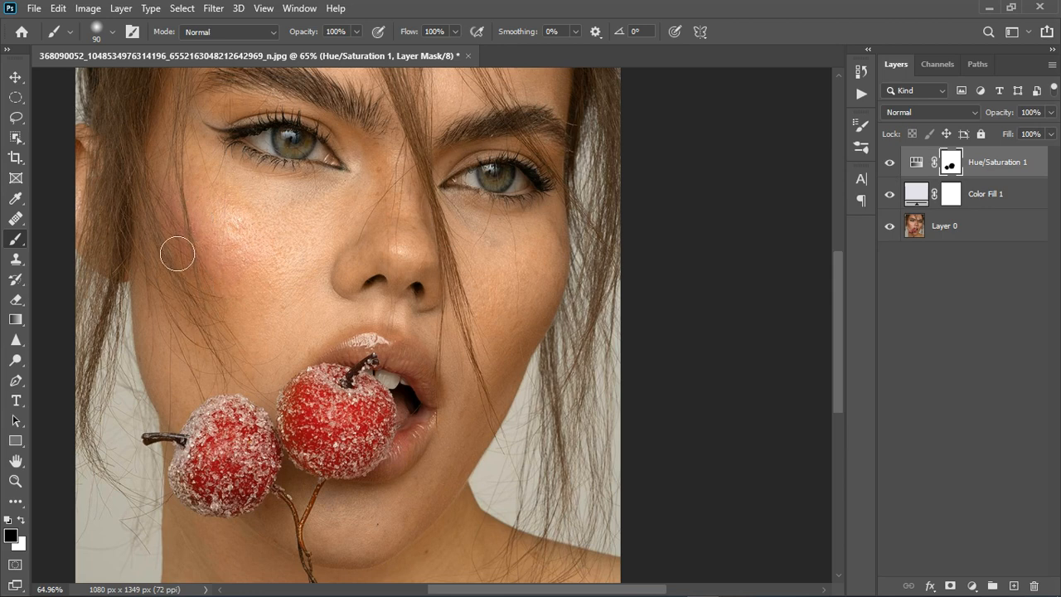
Mask the hue shift off the cheek beside the hair strand and compare the portrait with the adjustment hidden and shown
{"action": "mouse_move", "coordinate": [502, 276]}
{"action": "left_mouse_down"}
{"action": "mouse_move", "coordinate": [534, 318]}
{"action": "mouse_move", "coordinate": [557, 296]}
{"action": "mouse_move", "coordinate": [523, 323]}
{"action": "mouse_move", "coordinate": [576, 280]}
{"action": "mouse_move", "coordinate": [495, 316]}
{"action": "left_mouse_up"}
{"action": "left_click", "coordinate": [889, 162]}
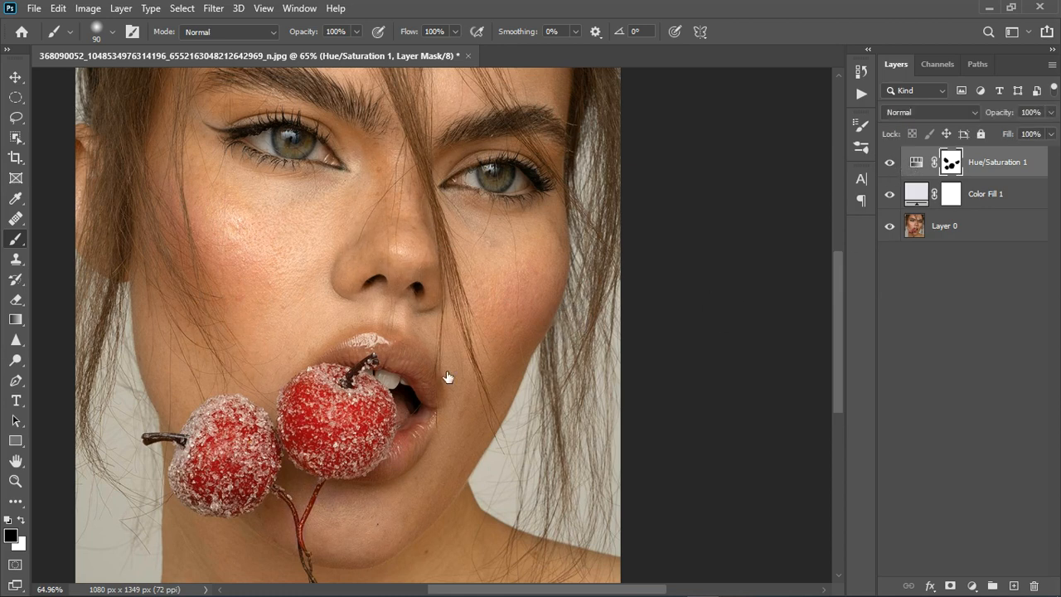
{"action": "scroll", "coordinate": [490, 284], "scroll_direction": "down", "scroll_amount": 2}
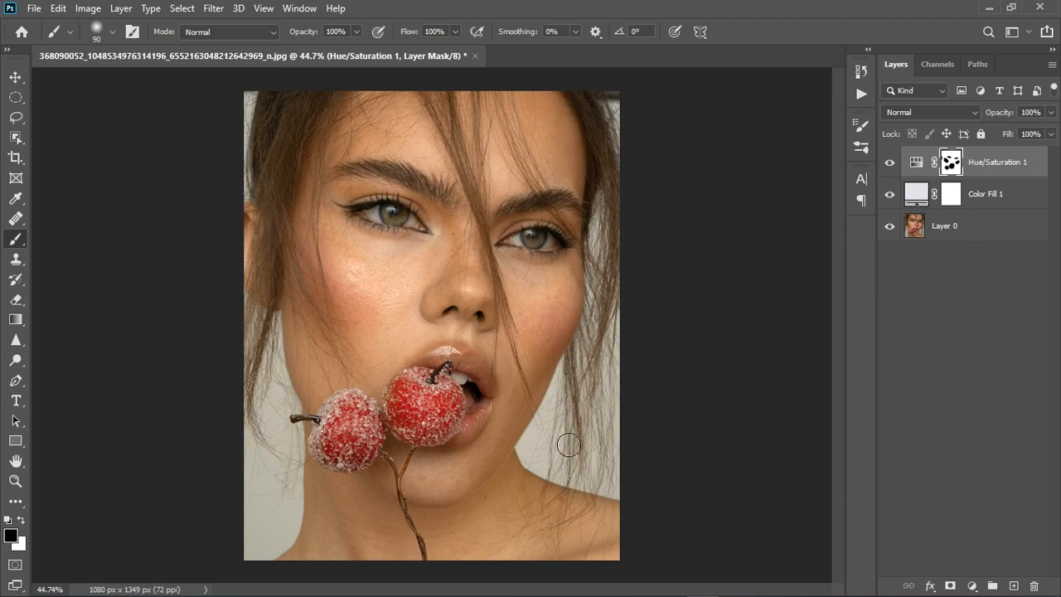
{"action": "scroll", "coordinate": [463, 329], "scroll_direction": "down", "scroll_amount": 1}
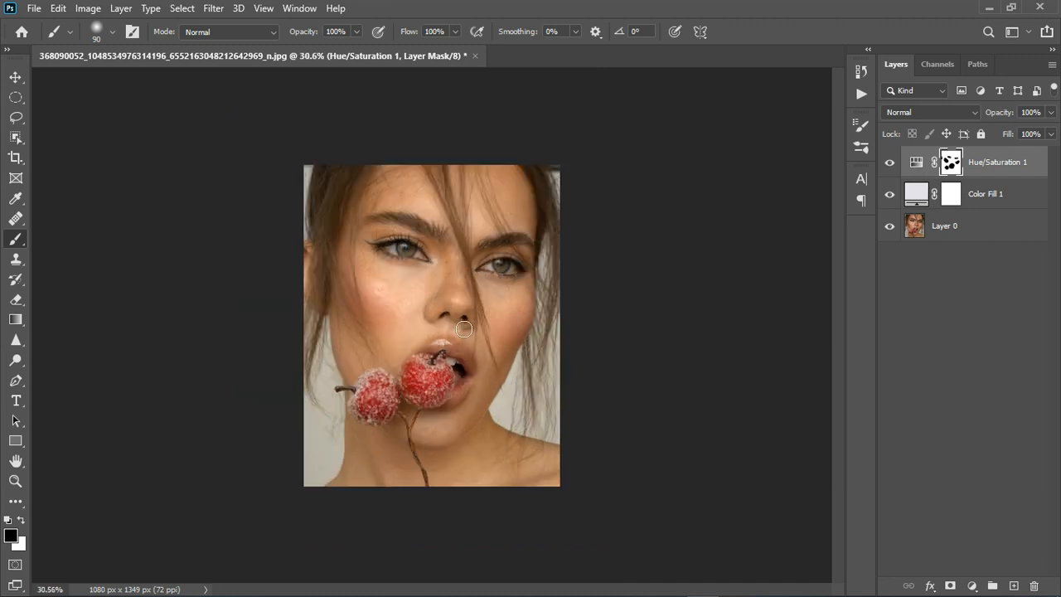
Compare the portrait up close with the Hue/Saturation adjustment hidden and shown
{"action": "left_click", "coordinate": [890, 163]}
{"action": "left_click", "coordinate": [891, 163]}
{"action": "scroll", "coordinate": [433, 332], "scroll_direction": "up", "scroll_amount": 3}
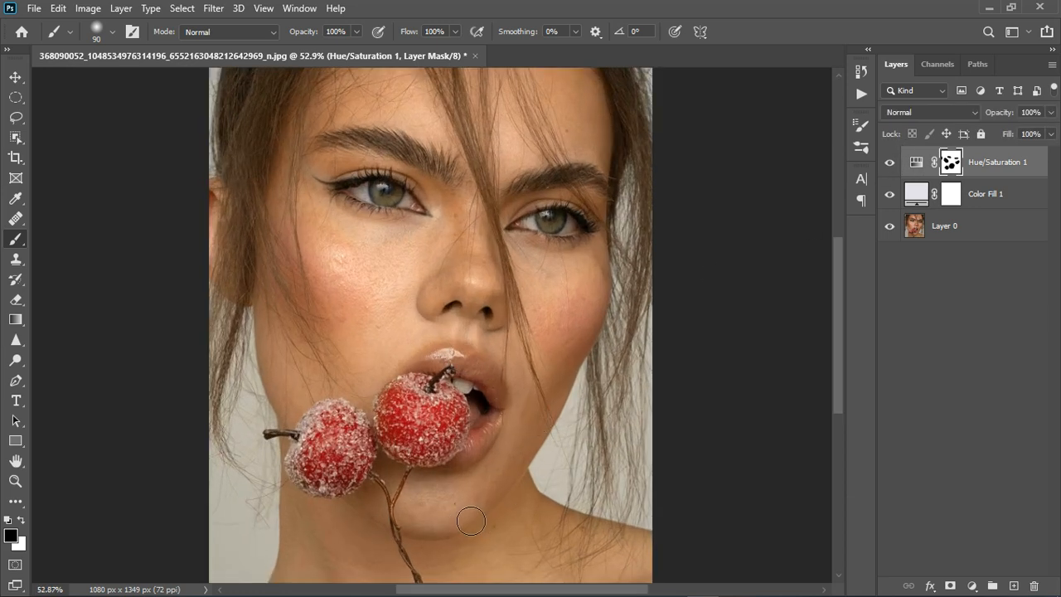
{"action": "left_click", "coordinate": [899, 165]}
{"action": "left_click", "coordinate": [891, 163]}
{"action": "left_click", "coordinate": [901, 164]}
Stamp all visible layers into a new merged layer above the Hue/Saturation adjustment
{"action": "scroll", "coordinate": [497, 323], "scroll_direction": "down", "scroll_amount": 2}
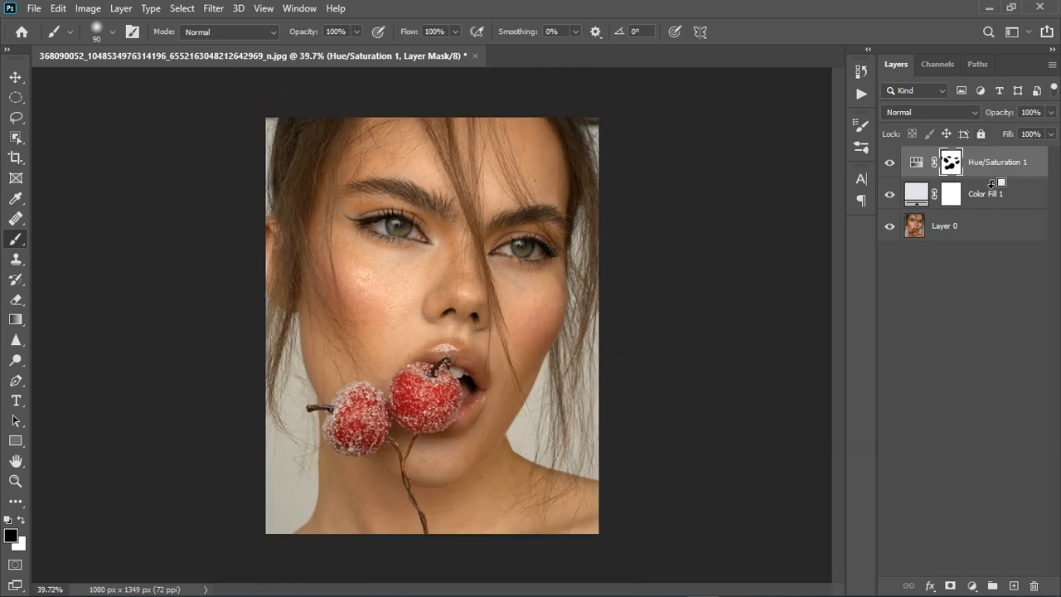
{"action": "key", "text": "ctrl+shift+alt+e"}
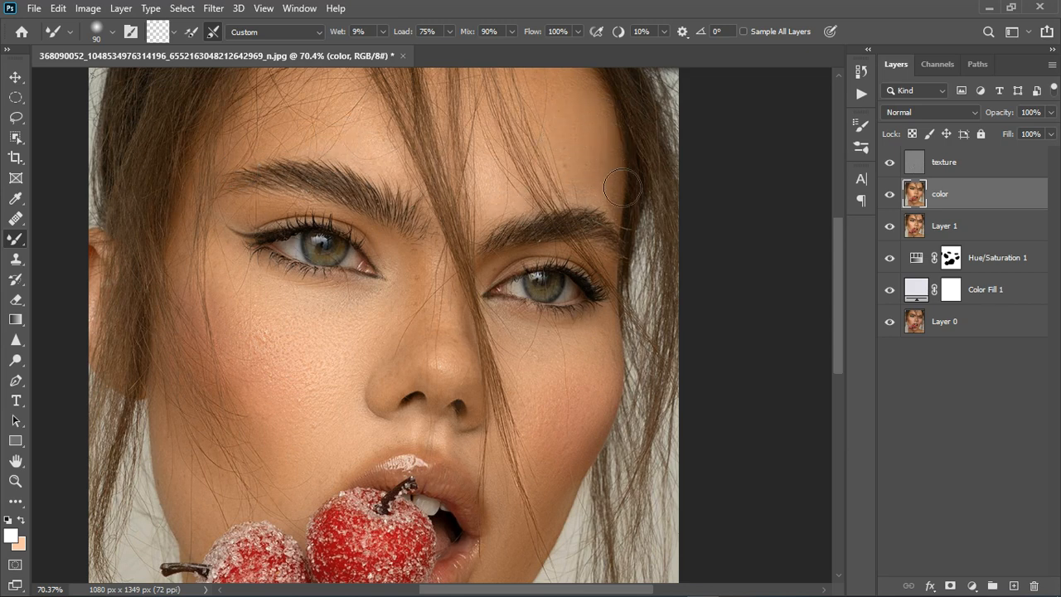
Clone out the fine stray hairs on the cheek beside the hair strand on the texture layer with the Clone Stamp, undoing the last stroke
{"action": "scroll", "coordinate": [554, 315], "scroll_direction": "down", "scroll_amount": 2}
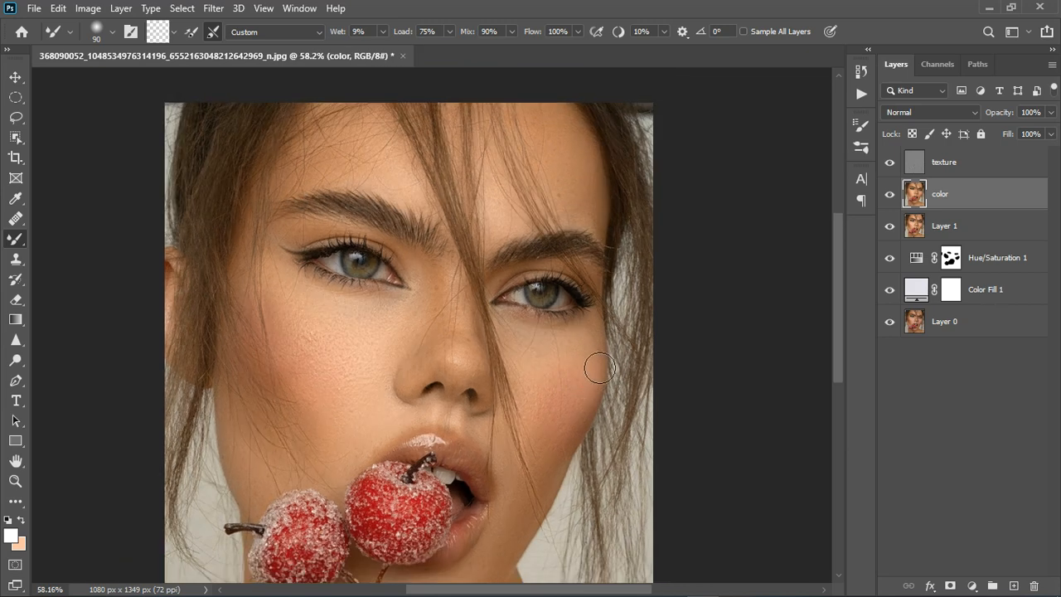
{"action": "scroll", "coordinate": [536, 334], "scroll_direction": "down", "scroll_amount": 7}
{"action": "scroll", "coordinate": [443, 371], "scroll_direction": "up", "scroll_amount": 7}
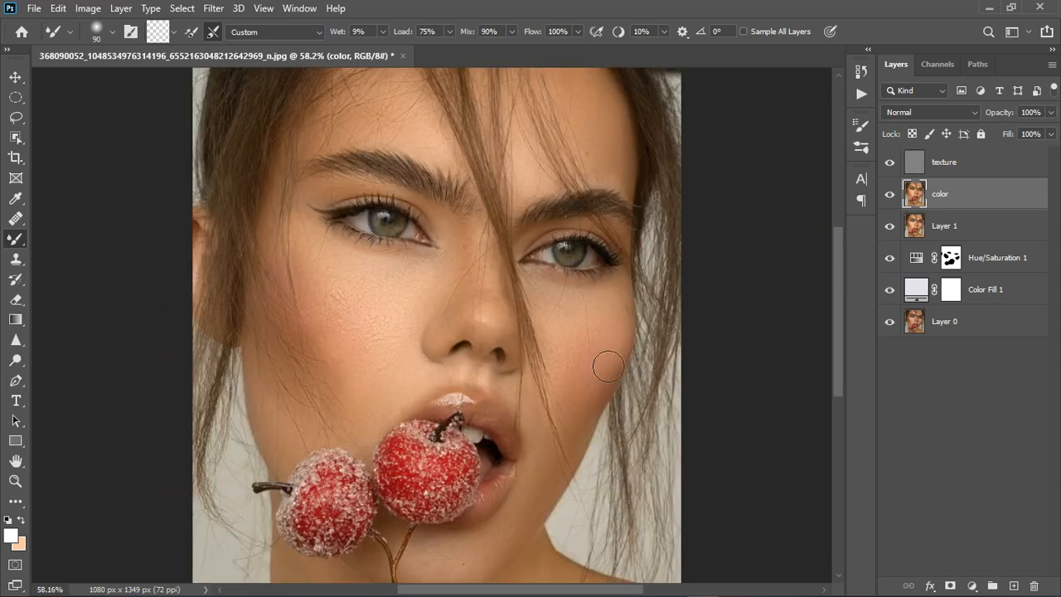
{"action": "left_click", "coordinate": [998, 177]}
{"action": "left_click", "coordinate": [15, 258]}
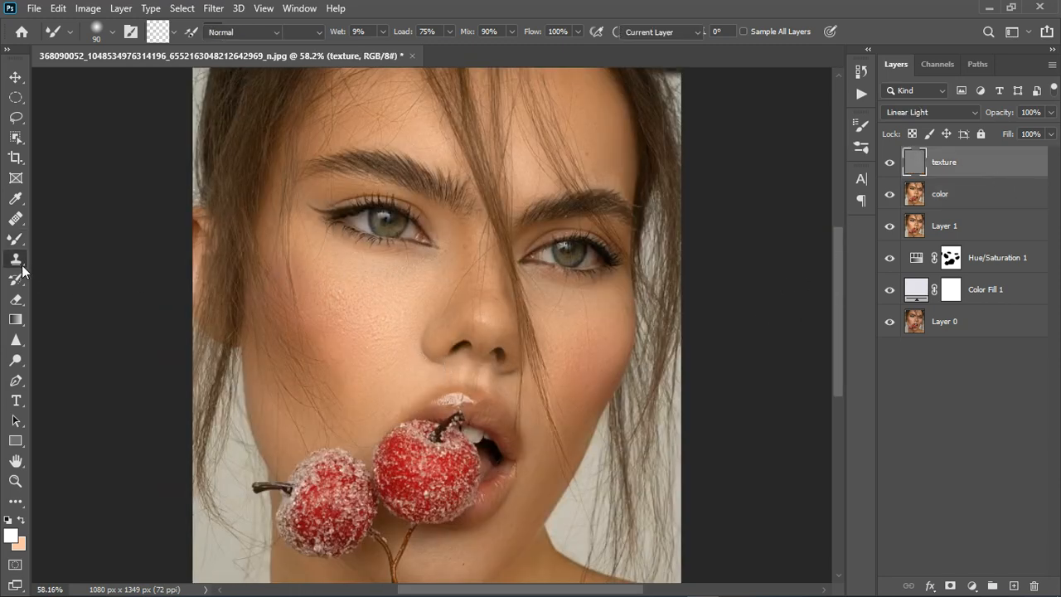
{"action": "scroll", "coordinate": [427, 398], "scroll_direction": "down", "scroll_amount": 2}
{"action": "scroll", "coordinate": [427, 497], "scroll_direction": "up", "scroll_amount": 6}
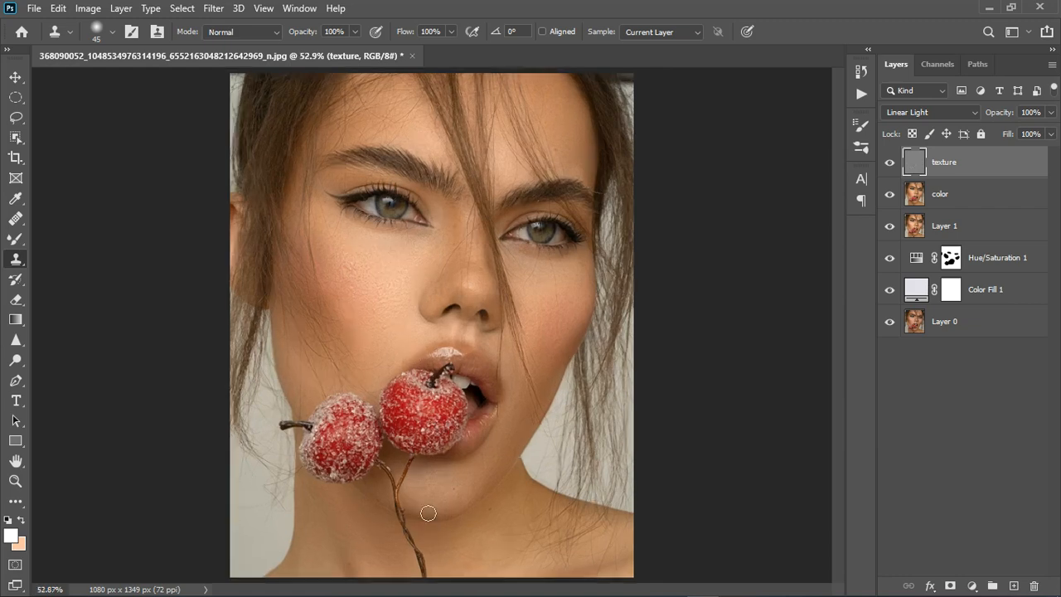
{"action": "scroll", "coordinate": [507, 305], "scroll_direction": "up", "scroll_amount": 1}
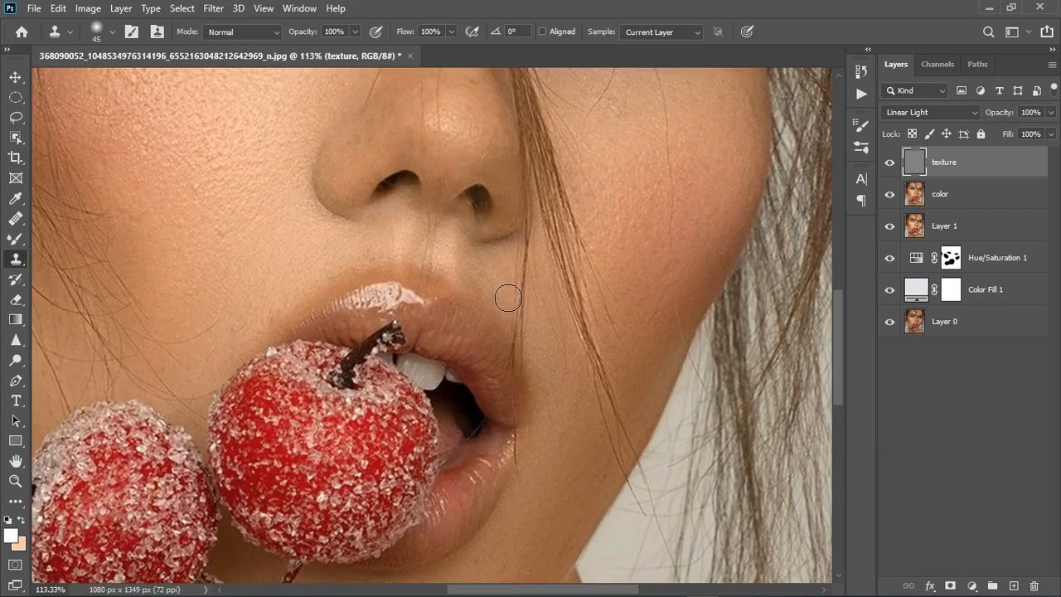
{"action": "scroll", "coordinate": [507, 296], "scroll_direction": "up", "scroll_amount": 1}
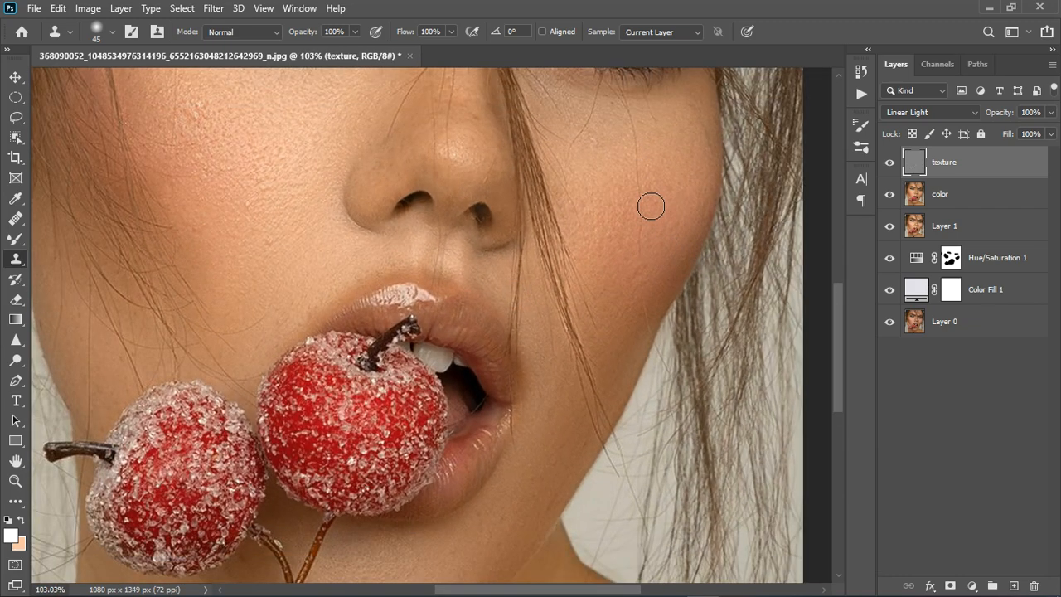
{"action": "left_click_drag", "start_coordinate": [653, 259], "coordinate": [644, 123]}
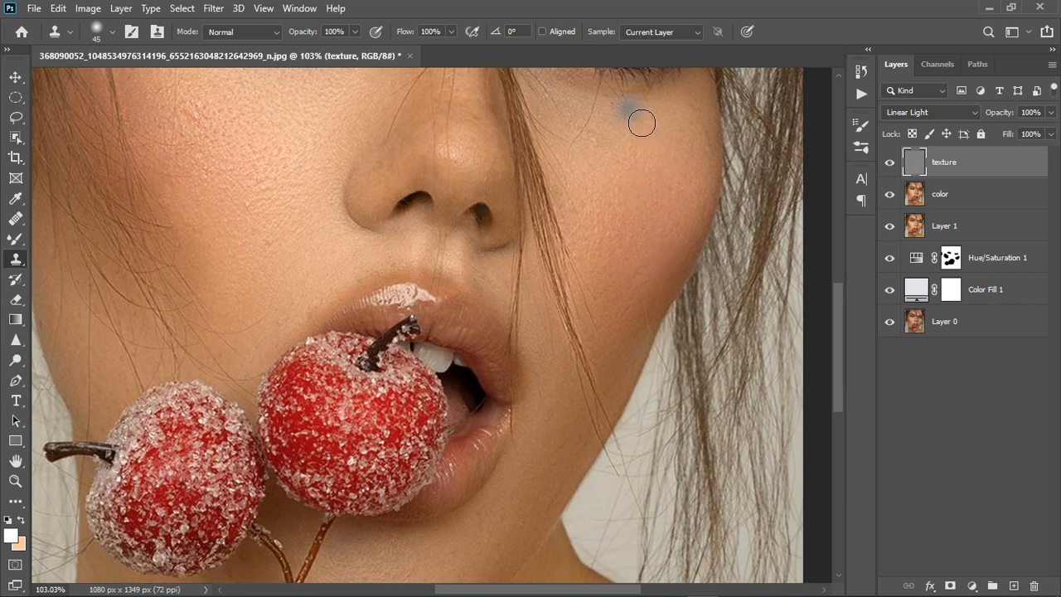
{"action": "left_click", "coordinate": [640, 116]}
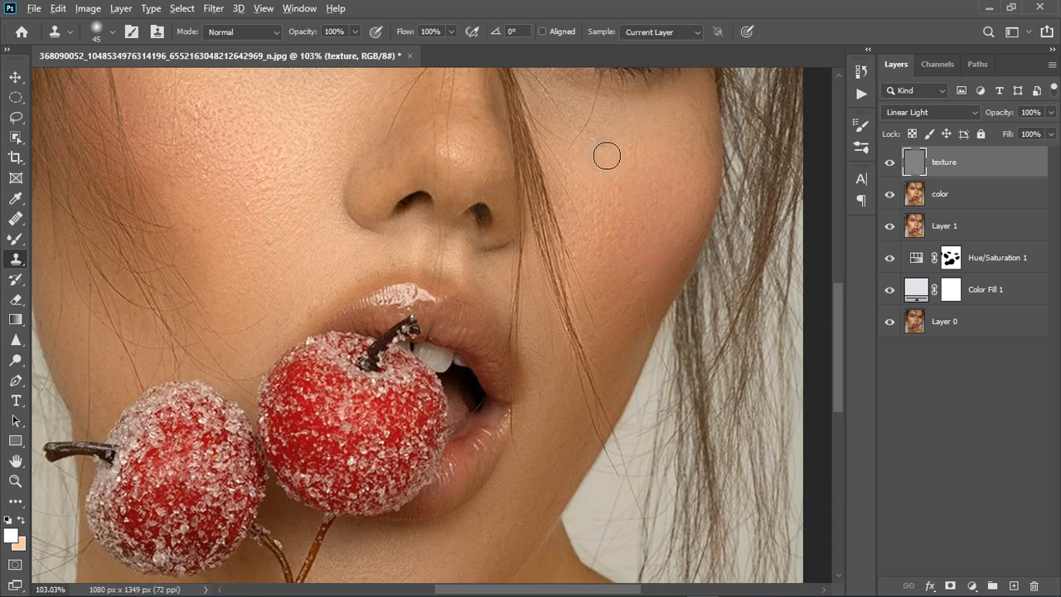
{"action": "left_click_drag", "start_coordinate": [602, 135], "coordinate": [607, 117]}
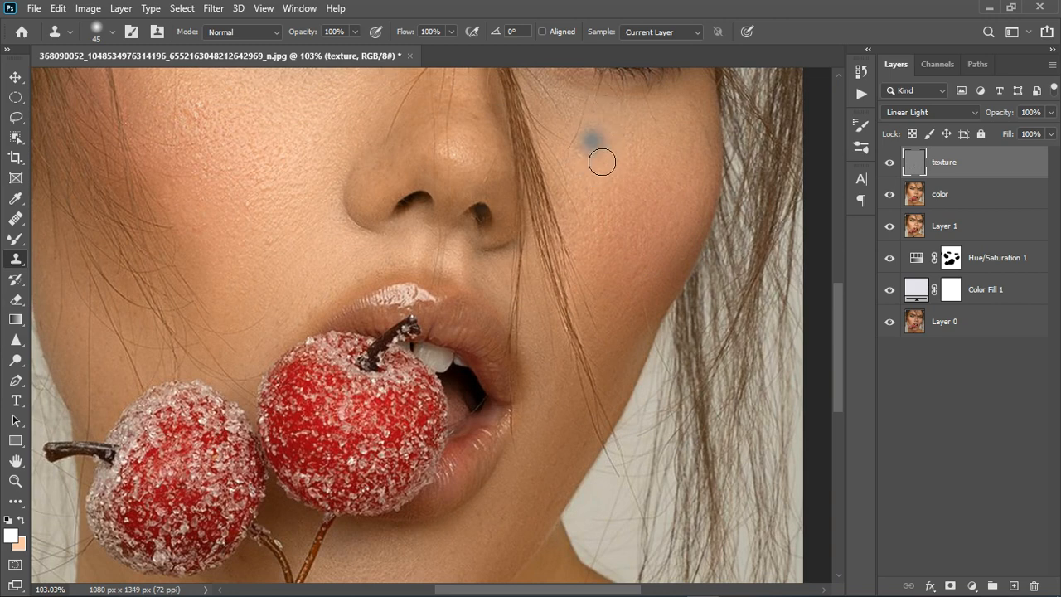
{"action": "key", "text": "ctrl+z"}
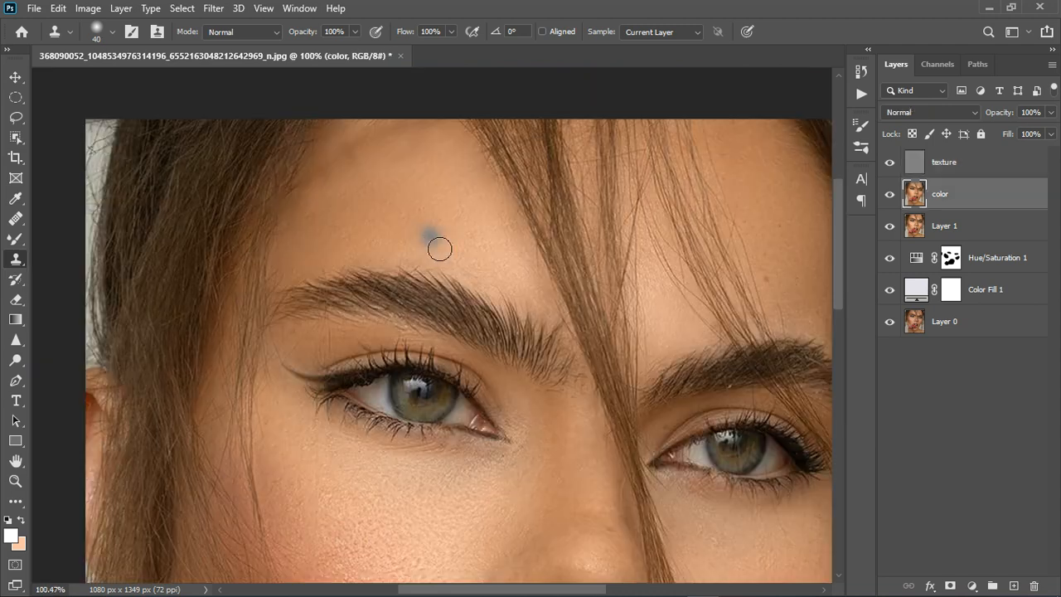
Reduce the Mixer Brush to 60 px and smooth the skin tones of the forehead on the color layer
{"action": "left_click", "coordinate": [15, 238]}
{"action": "key", "text": "bracketleft"}
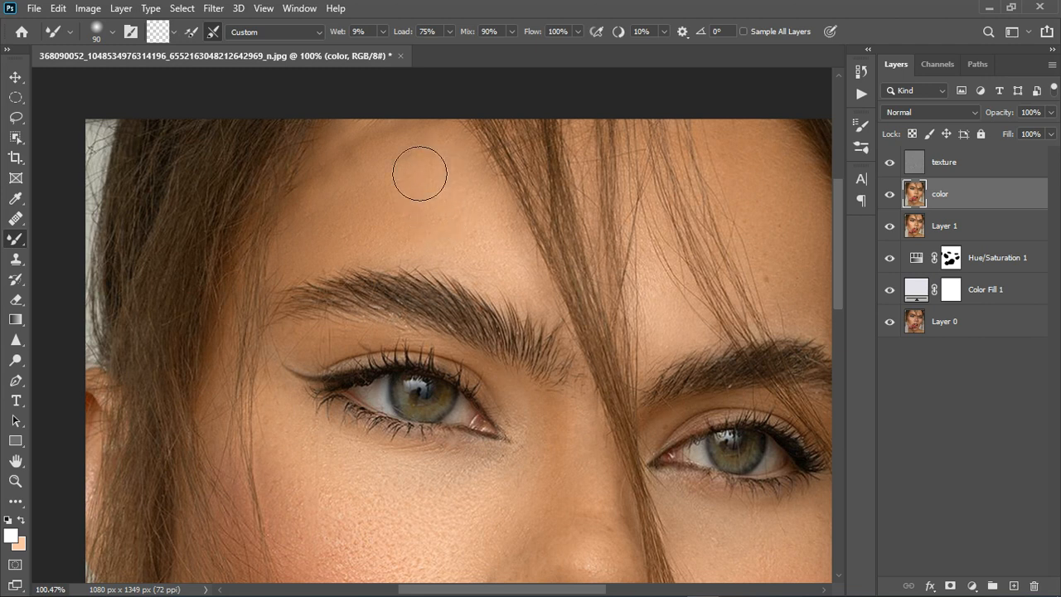
{"action": "key", "text": "bracketleft"}
{"action": "key", "text": "bracketleft"}
{"action": "mouse_move", "coordinate": [333, 208]}
{"action": "left_mouse_down"}
{"action": "mouse_move", "coordinate": [359, 210]}
{"action": "mouse_move", "coordinate": [401, 167]}
{"action": "mouse_move", "coordinate": [409, 145]}
{"action": "mouse_move", "coordinate": [398, 135]}
{"action": "mouse_move", "coordinate": [420, 165]}
{"action": "mouse_move", "coordinate": [448, 164]}
{"action": "mouse_move", "coordinate": [395, 147]}
{"action": "mouse_move", "coordinate": [447, 158]}
{"action": "mouse_move", "coordinate": [468, 198]}
{"action": "mouse_move", "coordinate": [454, 179]}
{"action": "mouse_move", "coordinate": [428, 190]}
{"action": "mouse_move", "coordinate": [432, 205]}
{"action": "mouse_move", "coordinate": [362, 195]}
{"action": "mouse_move", "coordinate": [328, 212]}
{"action": "mouse_move", "coordinate": [331, 191]}
{"action": "mouse_move", "coordinate": [325, 262]}
{"action": "mouse_move", "coordinate": [364, 225]}
{"action": "mouse_move", "coordinate": [390, 236]}
{"action": "mouse_move", "coordinate": [413, 210]}
{"action": "mouse_move", "coordinate": [442, 235]}
{"action": "mouse_move", "coordinate": [443, 206]}
{"action": "mouse_move", "coordinate": [467, 246]}
{"action": "mouse_move", "coordinate": [516, 281]}
{"action": "mouse_move", "coordinate": [520, 253]}
{"action": "mouse_move", "coordinate": [424, 138]}
{"action": "mouse_move", "coordinate": [369, 149]}
{"action": "mouse_move", "coordinate": [358, 190]}
{"action": "mouse_move", "coordinate": [332, 186]}
{"action": "mouse_move", "coordinate": [331, 228]}
{"action": "mouse_move", "coordinate": [321, 226]}
{"action": "mouse_move", "coordinate": [334, 243]}
{"action": "mouse_move", "coordinate": [330, 229]}
{"action": "mouse_move", "coordinate": [381, 211]}
{"action": "mouse_move", "coordinate": [353, 237]}
{"action": "mouse_move", "coordinate": [373, 167]}
{"action": "mouse_move", "coordinate": [379, 192]}
{"action": "mouse_move", "coordinate": [362, 174]}
{"action": "mouse_move", "coordinate": [349, 212]}
{"action": "mouse_move", "coordinate": [408, 161]}
{"action": "mouse_move", "coordinate": [447, 239]}
{"action": "mouse_move", "coordinate": [451, 210]}
{"action": "mouse_move", "coordinate": [477, 276]}
{"action": "mouse_move", "coordinate": [508, 270]}
{"action": "left_mouse_up"}
{"action": "left_click_drag", "start_coordinate": [768, 256], "coordinate": [795, 260]}
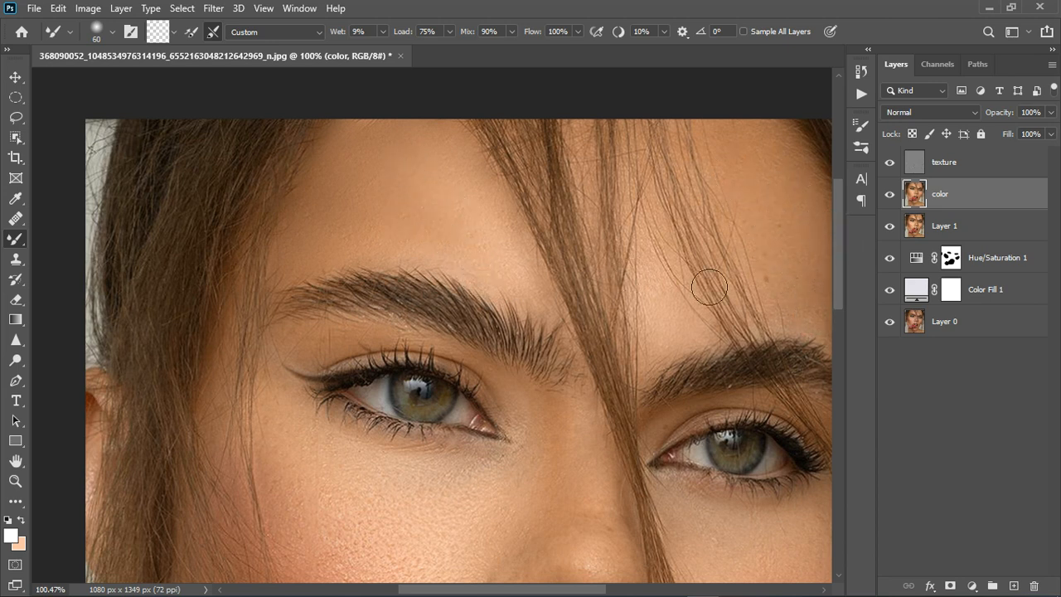
{"action": "mouse_move", "coordinate": [466, 247]}
{"action": "left_mouse_down"}
{"action": "mouse_move", "coordinate": [436, 256]}
{"action": "mouse_move", "coordinate": [462, 259]}
{"action": "left_mouse_up"}
{"action": "left_click_drag", "start_coordinate": [482, 247], "coordinate": [454, 249]}
Stamp all visible layers into a new merged layer above the texture layer
{"action": "scroll", "coordinate": [479, 272], "scroll_direction": "down", "scroll_amount": 3}
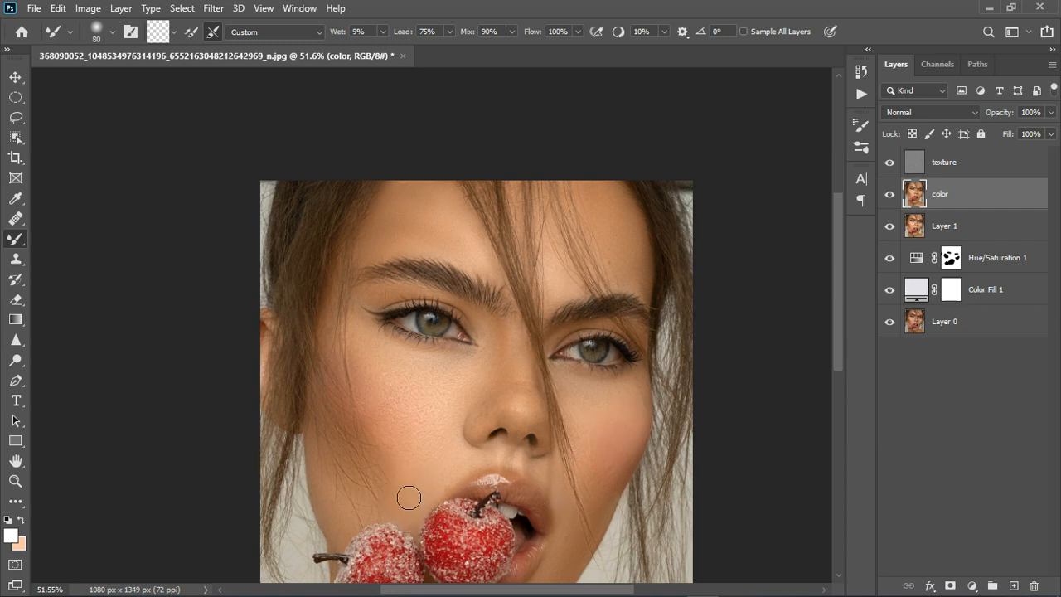
{"action": "scroll", "coordinate": [399, 507], "scroll_direction": "down", "scroll_amount": 3}
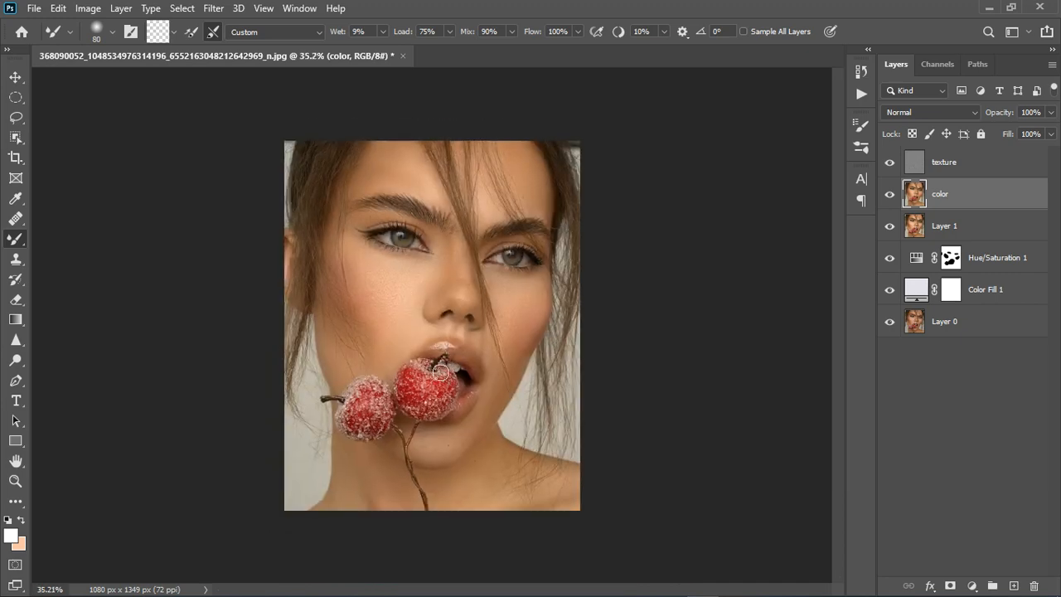
{"action": "scroll", "coordinate": [430, 311], "scroll_direction": "up", "scroll_amount": 2}
{"action": "scroll", "coordinate": [440, 309], "scroll_direction": "down", "scroll_amount": 1}
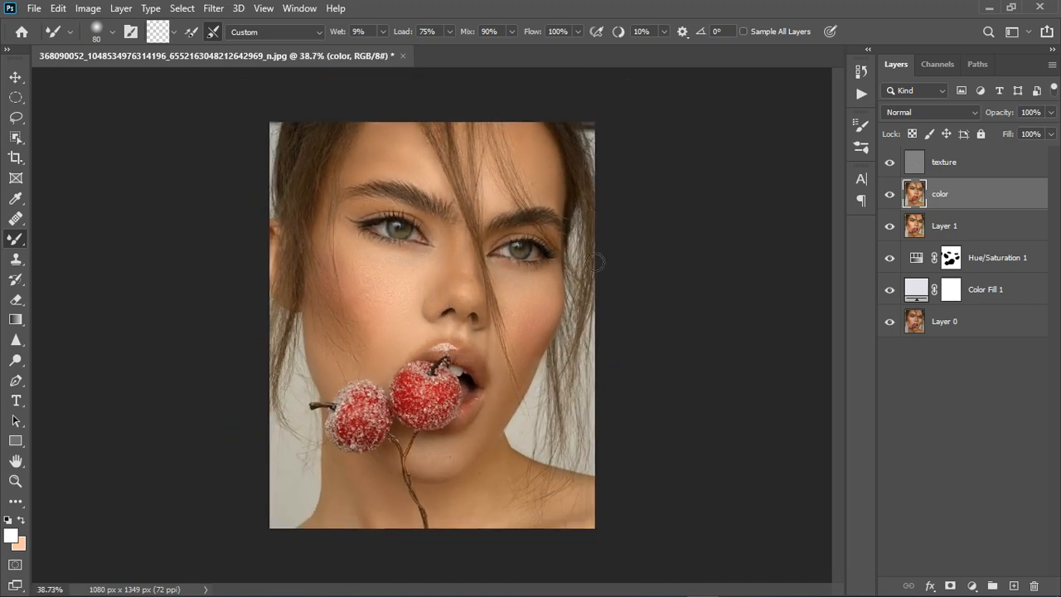
{"action": "left_click", "coordinate": [986, 172]}
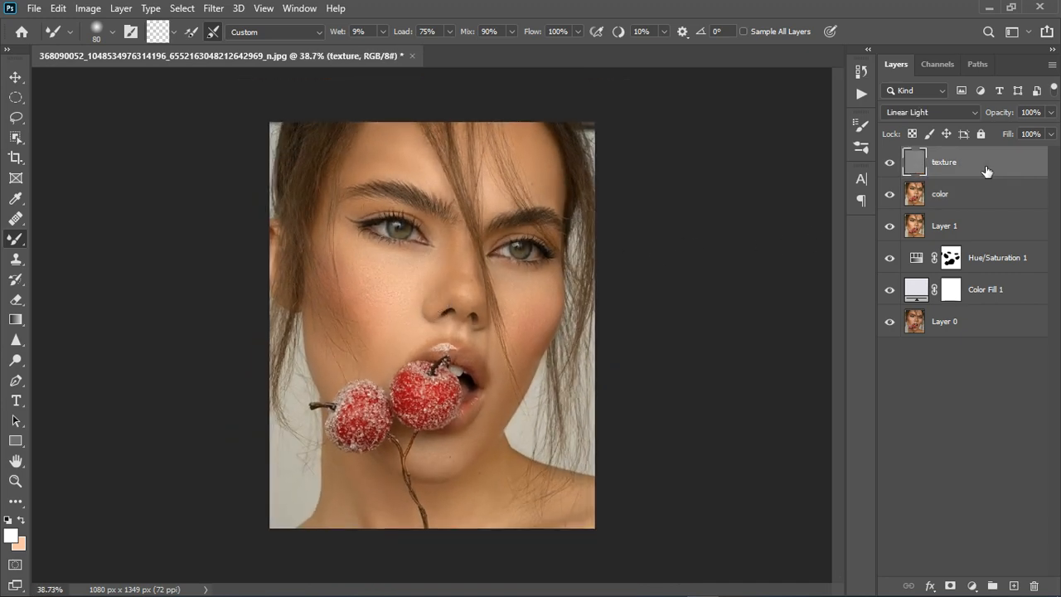
{"action": "key", "text": "ctrl+shift+alt+e"}
Group the texture and color layers together
{"action": "left_click", "coordinate": [980, 196]}
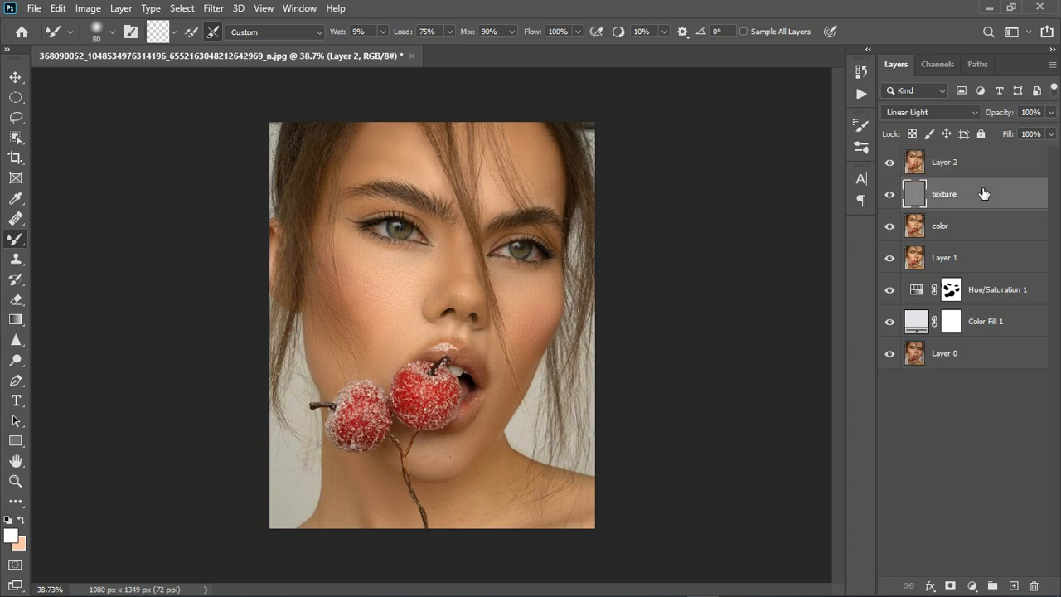
{"action": "left_click", "coordinate": [983, 249], "text": "shift"}
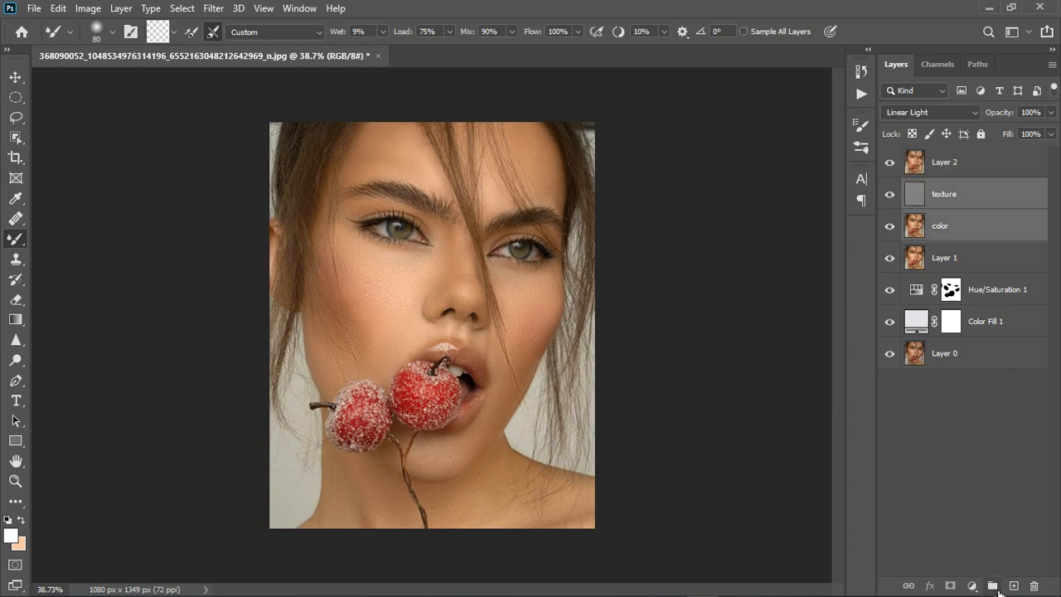
{"action": "key", "text": "ctrl+g"}
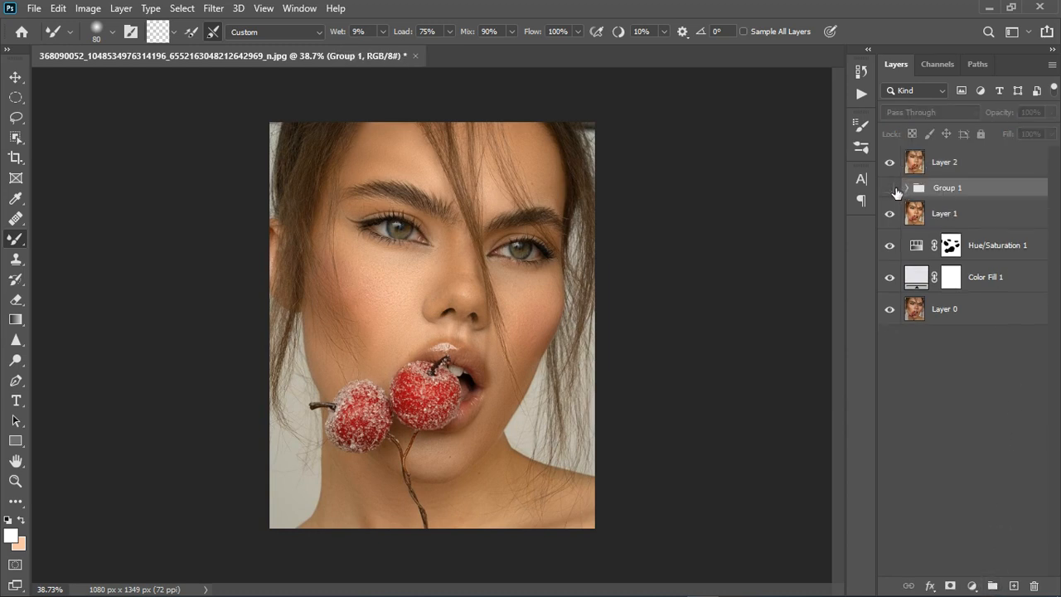
Hide the top merged layer and compare the portrait with the texture and color group hidden and shown
{"action": "left_click", "coordinate": [892, 189]}
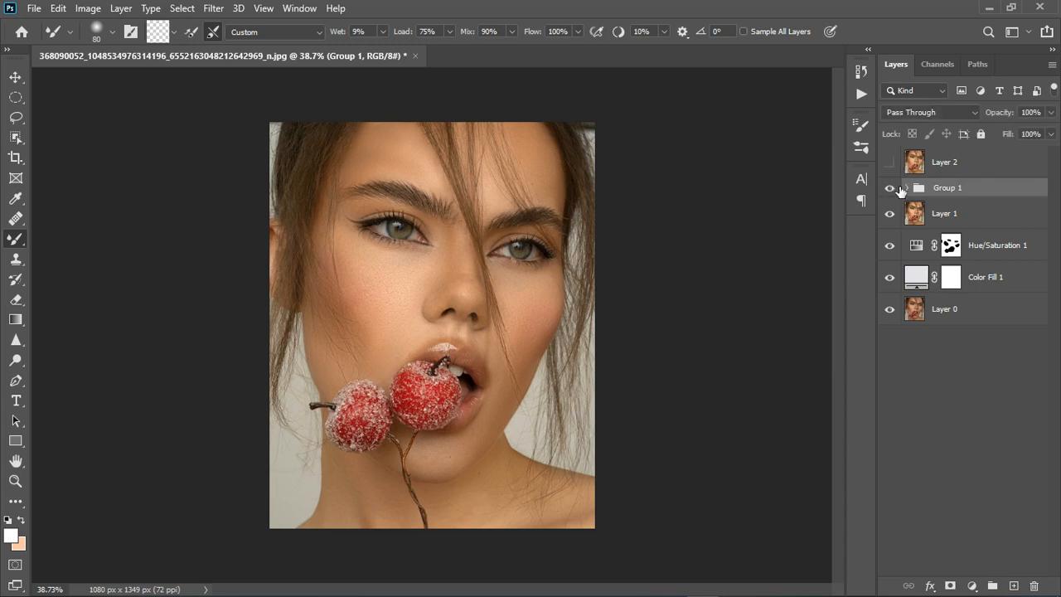
{"action": "left_click", "coordinate": [889, 163]}
{"action": "scroll", "coordinate": [390, 159], "scroll_direction": "up", "scroll_amount": 3}
{"action": "left_click", "coordinate": [891, 189]}
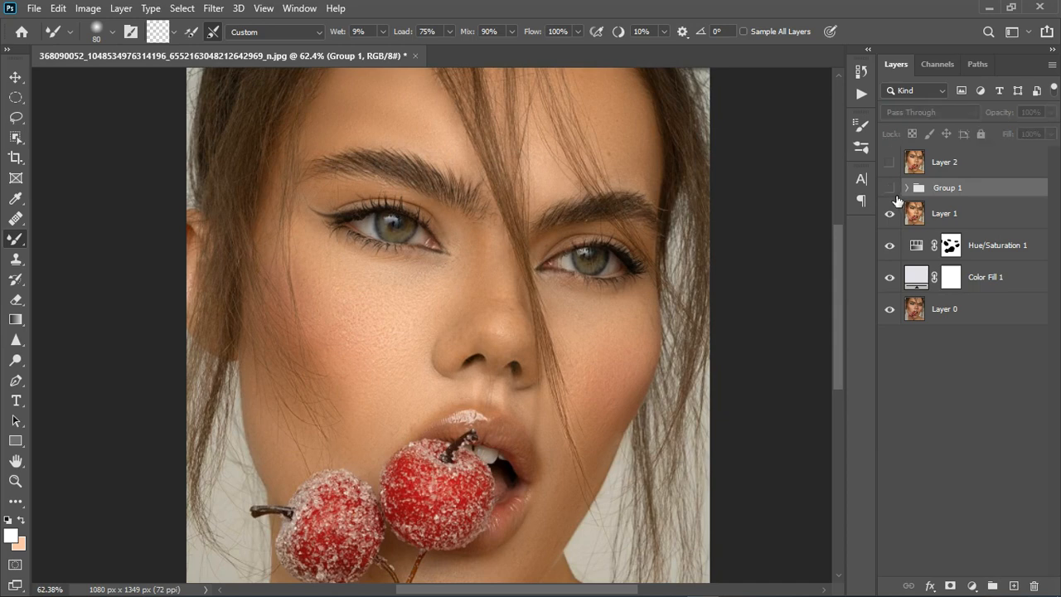
{"action": "left_click", "coordinate": [887, 190]}
{"action": "scroll", "coordinate": [580, 244], "scroll_direction": "down", "scroll_amount": 4}
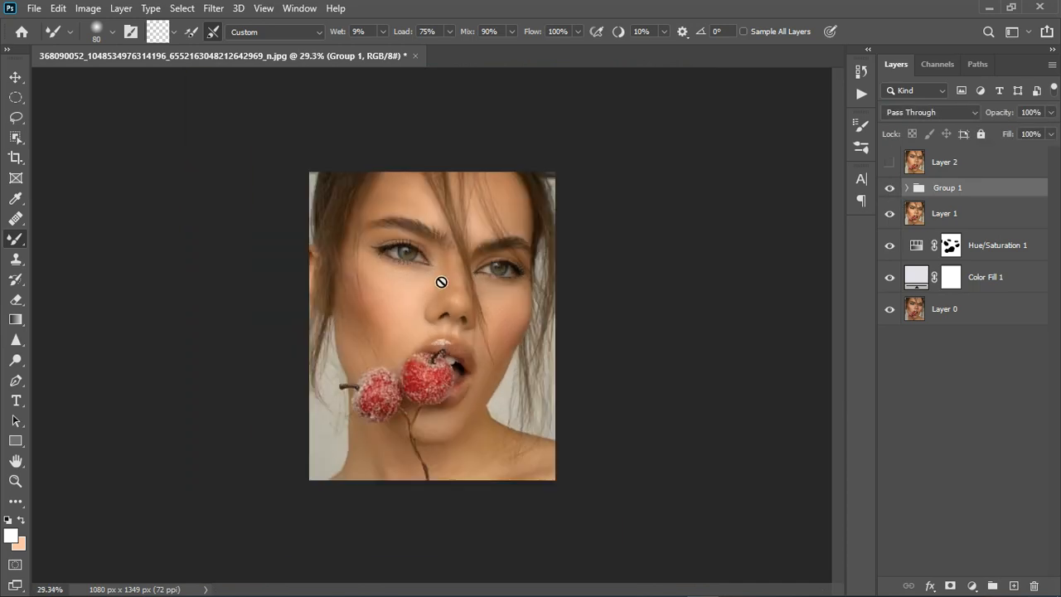
{"action": "scroll", "coordinate": [440, 277], "scroll_direction": "up", "scroll_amount": 2}
{"action": "scroll", "coordinate": [444, 274], "scroll_direction": "up", "scroll_amount": 1}
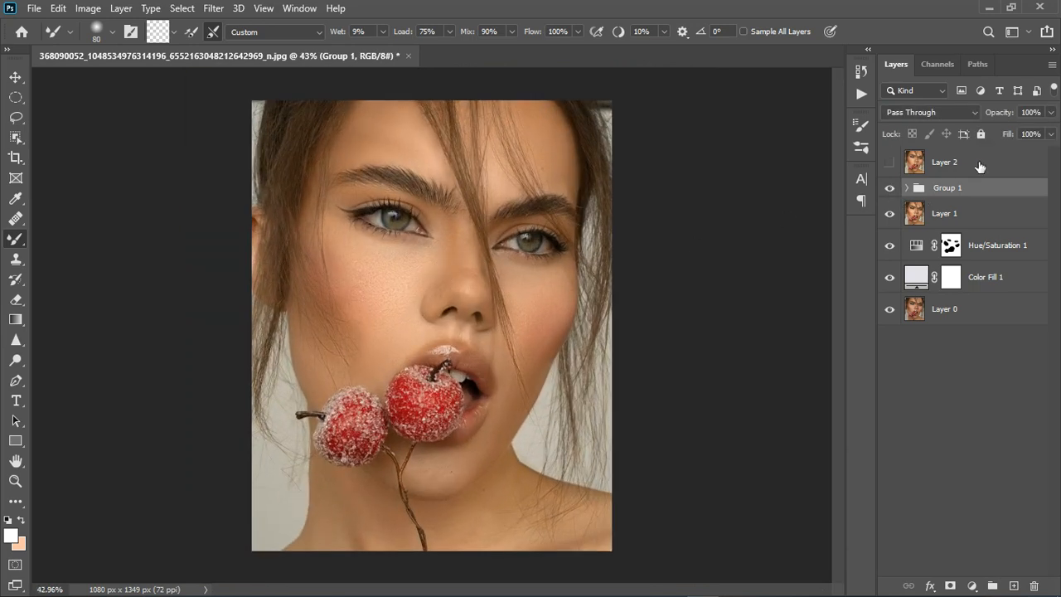
Show Layer 2 again and add a white Solid Color fill layer above it
{"action": "left_click", "coordinate": [980, 166]}
{"action": "left_click", "coordinate": [889, 164]}
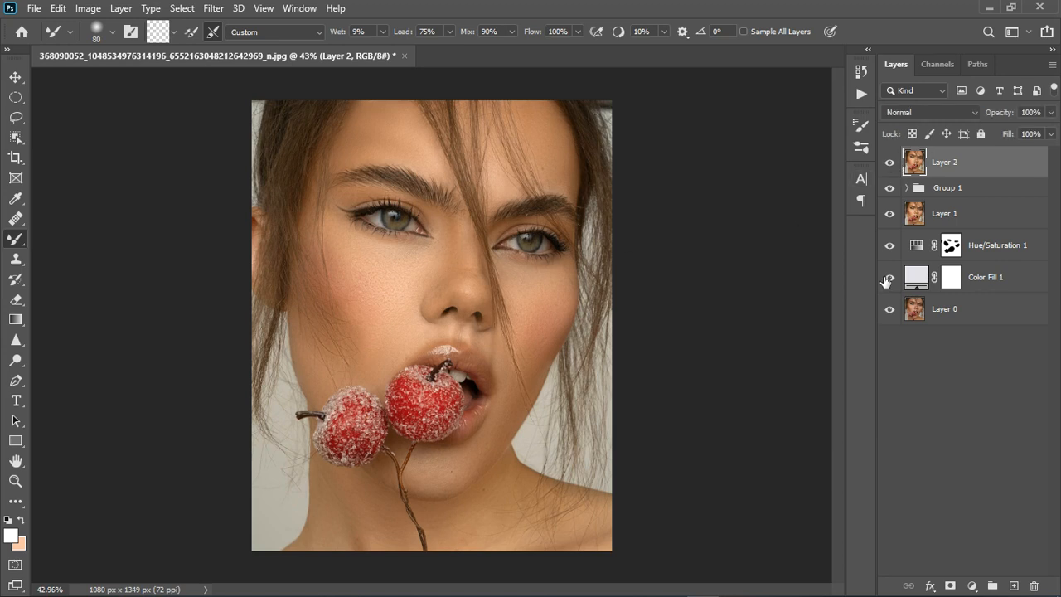
{"action": "left_click", "coordinate": [972, 585]}
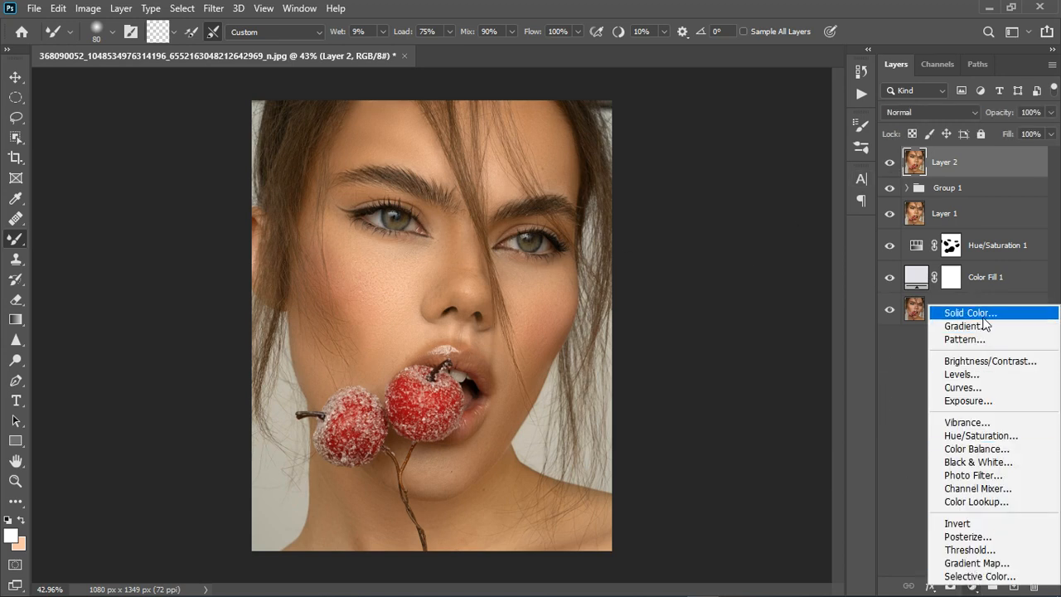
{"action": "left_click", "coordinate": [986, 310]}
{"action": "left_click", "coordinate": [994, 208]}
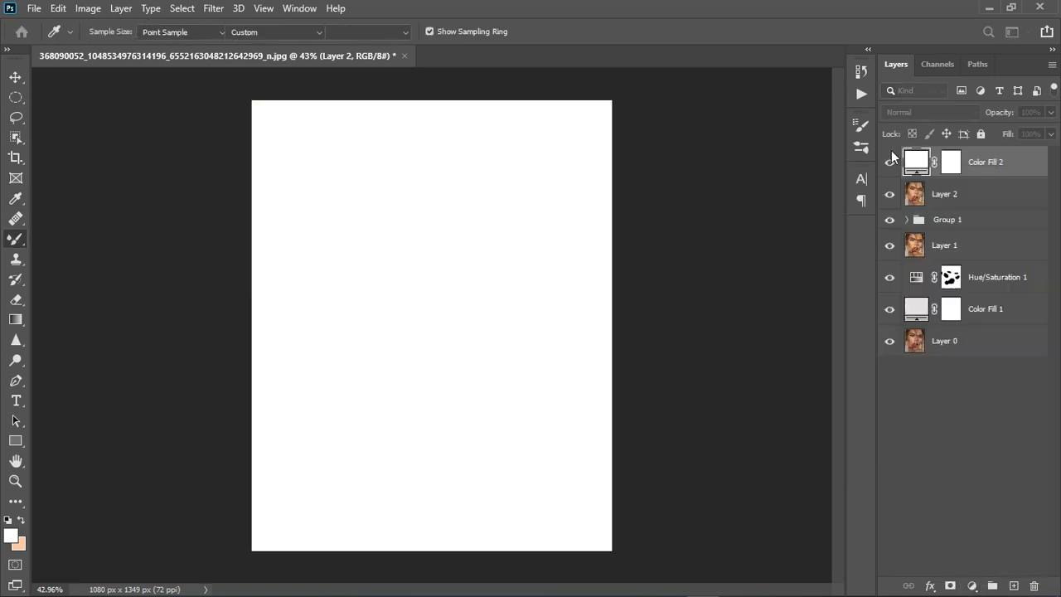
Change the new fill layer's color to the grey #9a908f sampled from the eye
{"action": "double_click", "coordinate": [918, 168]}
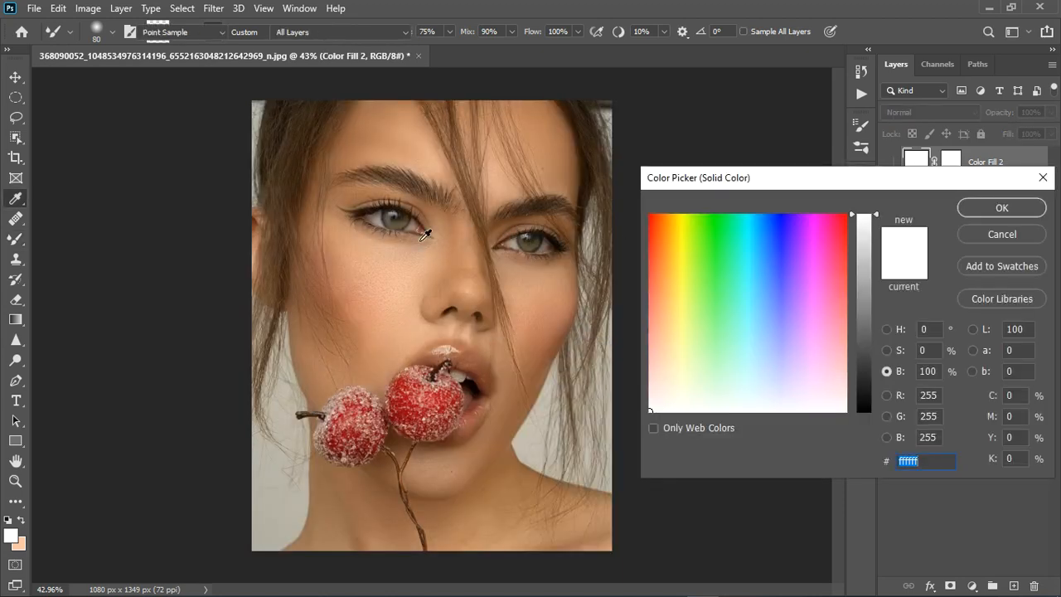
{"action": "left_click", "coordinate": [382, 232]}
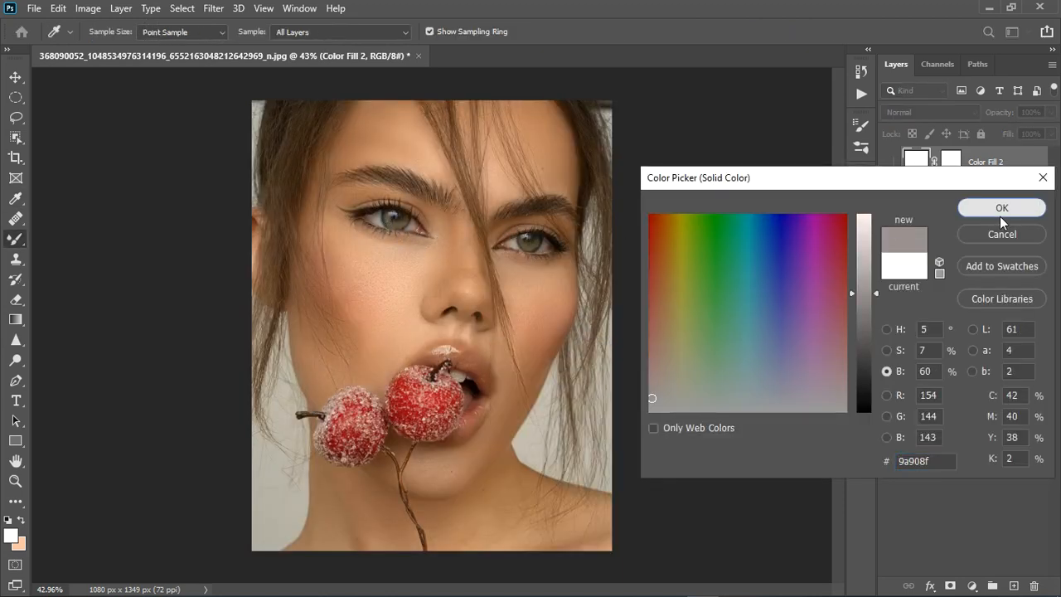
{"action": "left_click", "coordinate": [999, 212]}
Set the new fill layer's blend mode to Divide and invert its mask to black
{"action": "left_click", "coordinate": [926, 112]}
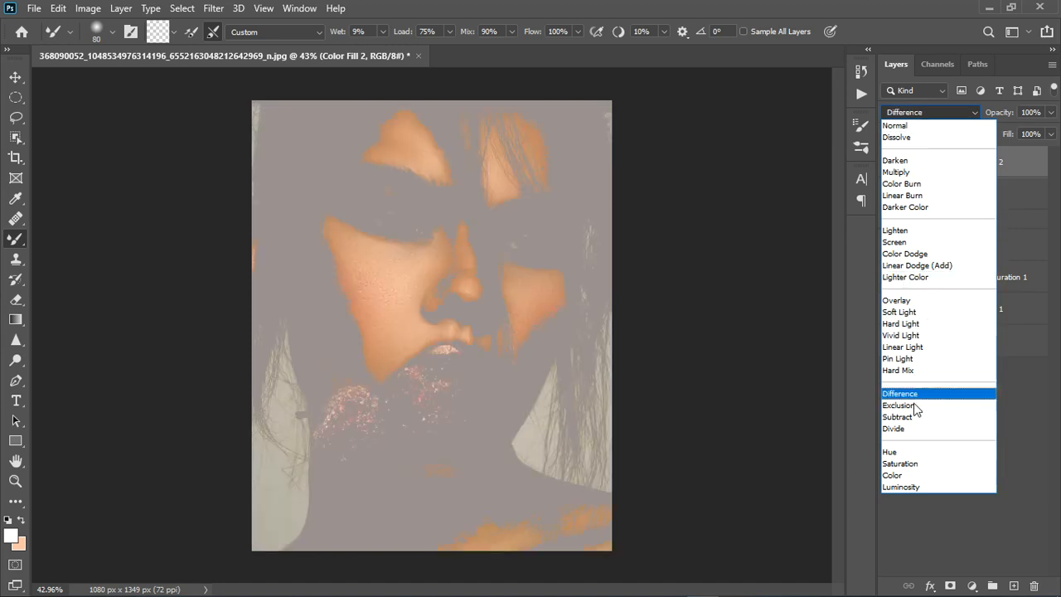
{"action": "left_click", "coordinate": [914, 428]}
{"action": "left_click", "coordinate": [951, 162]}
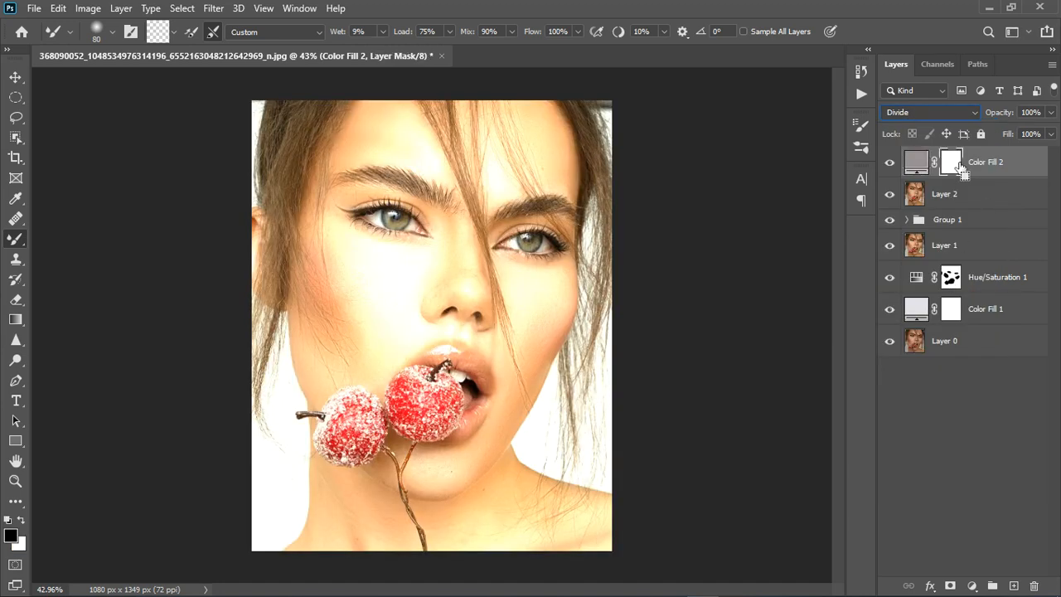
{"action": "key", "text": "ctrl+i"}
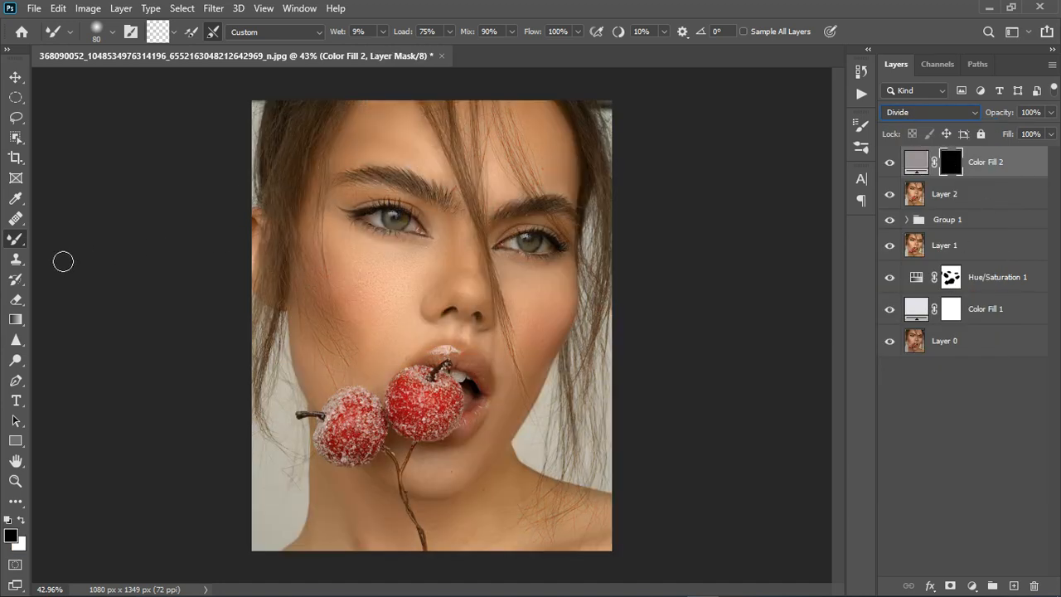
Paint white over both eyes on the Divide fill layer's mask using the regular Brush tool at size 50
{"action": "right_click", "coordinate": [15, 239]}
{"action": "left_click", "coordinate": [61, 240]}
{"action": "scroll", "coordinate": [386, 215], "scroll_direction": "up", "scroll_amount": 11}
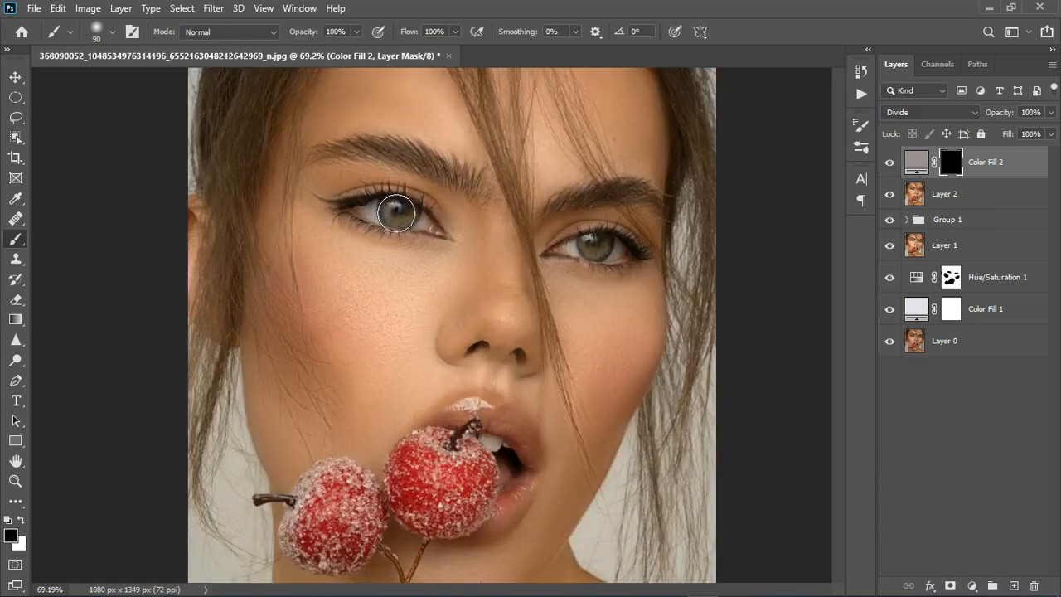
{"action": "key", "text": "bracketleft"}
{"action": "key", "text": "bracketleft"}
{"action": "key", "text": "bracketleft"}
{"action": "key", "text": "bracketleft"}
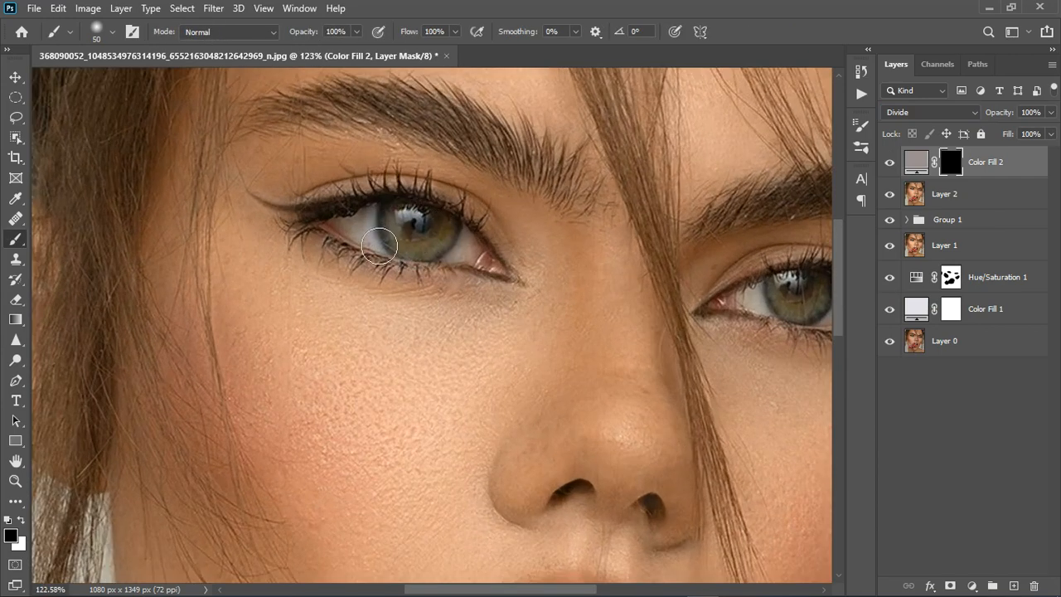
{"action": "key", "text": "x"}
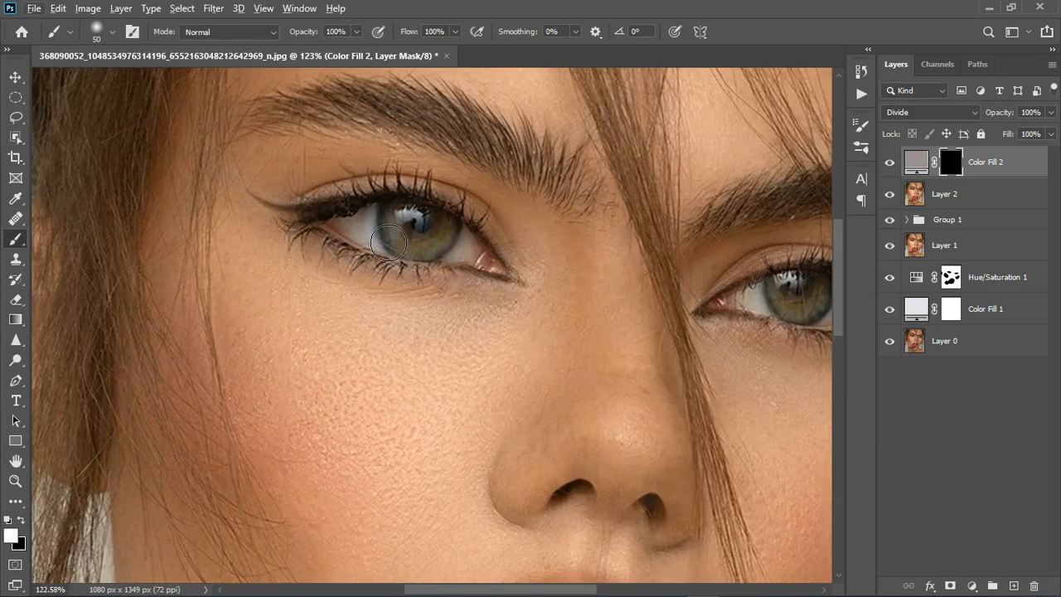
{"action": "mouse_move", "coordinate": [377, 238]}
{"action": "left_mouse_down"}
{"action": "mouse_move", "coordinate": [493, 270]}
{"action": "mouse_move", "coordinate": [466, 251]}
{"action": "mouse_move", "coordinate": [430, 243]}
{"action": "mouse_move", "coordinate": [454, 265]}
{"action": "mouse_move", "coordinate": [468, 265]}
{"action": "mouse_move", "coordinate": [425, 247]}
{"action": "mouse_move", "coordinate": [449, 238]}
{"action": "mouse_move", "coordinate": [473, 257]}
{"action": "mouse_move", "coordinate": [363, 243]}
{"action": "mouse_move", "coordinate": [479, 271]}
{"action": "left_mouse_up"}
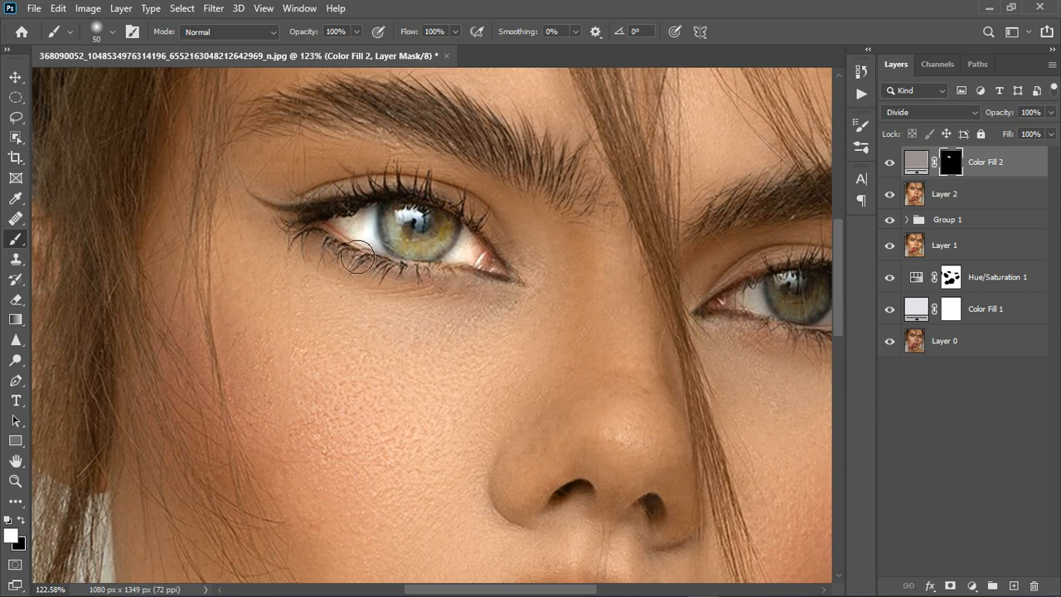
{"action": "scroll", "coordinate": [479, 271], "scroll_direction": "down", "scroll_amount": 2}
{"action": "mouse_move", "coordinate": [668, 294]}
{"action": "left_mouse_down"}
{"action": "mouse_move", "coordinate": [696, 290]}
{"action": "mouse_move", "coordinate": [683, 282]}
{"action": "mouse_move", "coordinate": [700, 302]}
{"action": "mouse_move", "coordinate": [669, 295]}
{"action": "left_mouse_up"}
{"action": "scroll", "coordinate": [669, 295], "scroll_direction": "down", "scroll_amount": 3}
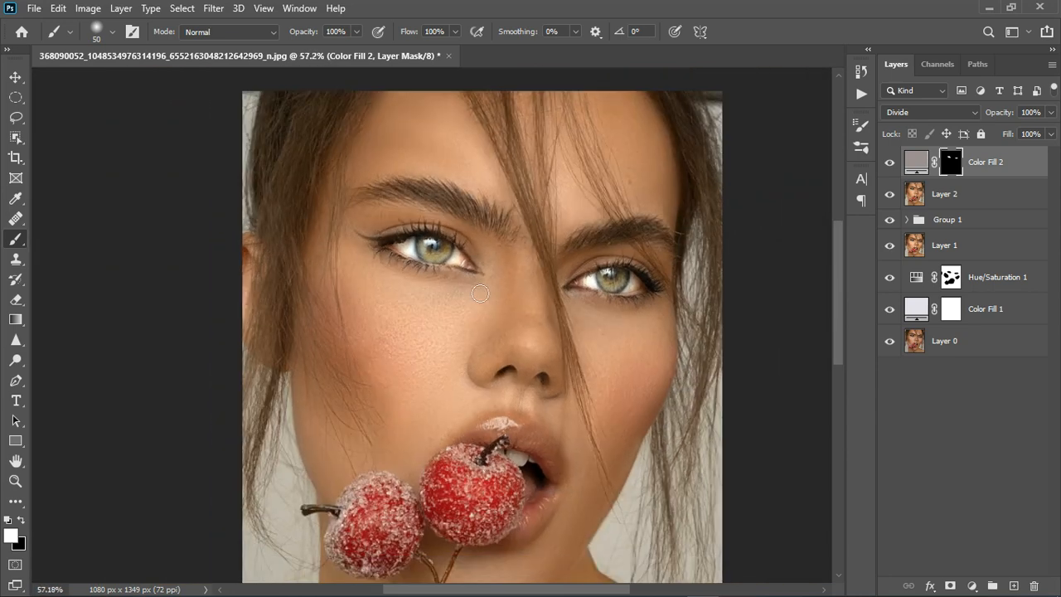
{"action": "scroll", "coordinate": [464, 230], "scroll_direction": "up", "scroll_amount": 1}
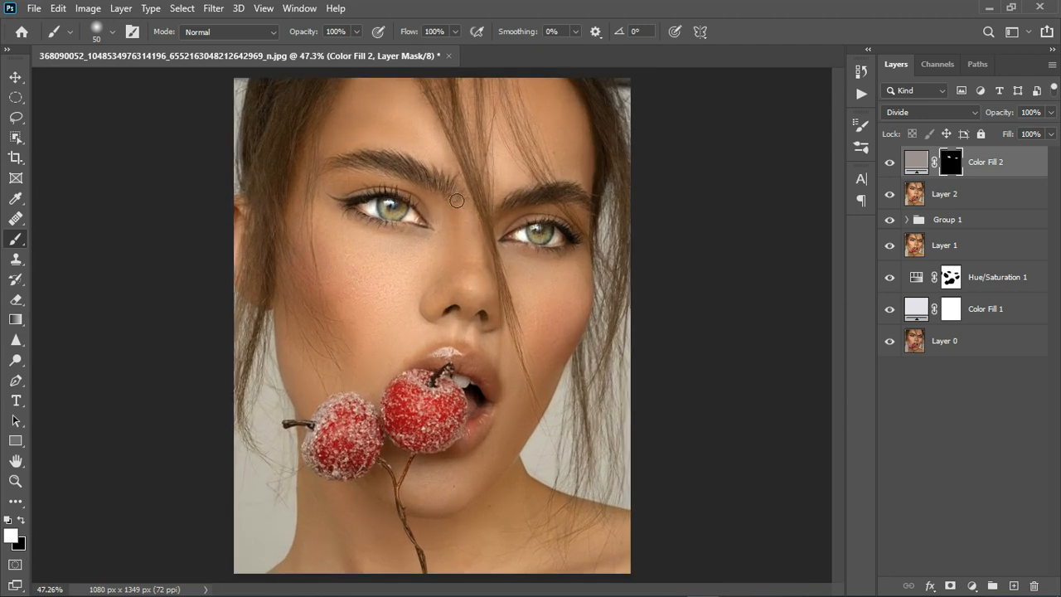
Paint black over the whites of both eyes on the Divide fill's mask, leaving only the irises brightened
{"action": "scroll", "coordinate": [406, 194], "scroll_direction": "up", "scroll_amount": 2}
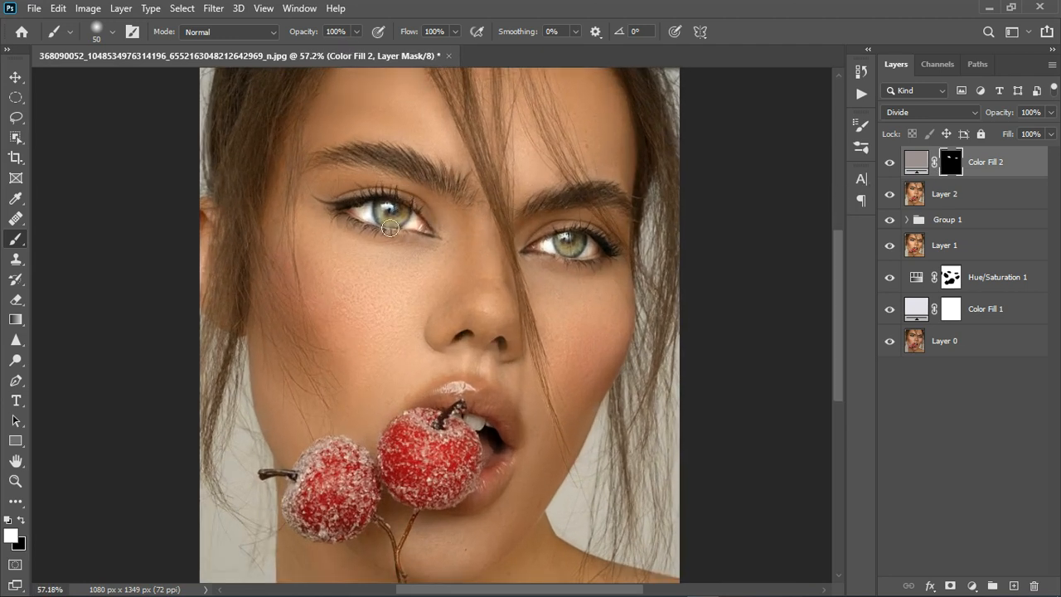
{"action": "key", "text": "x"}
{"action": "left_click_drag", "start_coordinate": [361, 225], "coordinate": [446, 234]}
{"action": "mouse_move", "coordinate": [569, 239]}
{"action": "left_mouse_down"}
{"action": "mouse_move", "coordinate": [550, 253]}
{"action": "mouse_move", "coordinate": [604, 251]}
{"action": "left_mouse_up"}
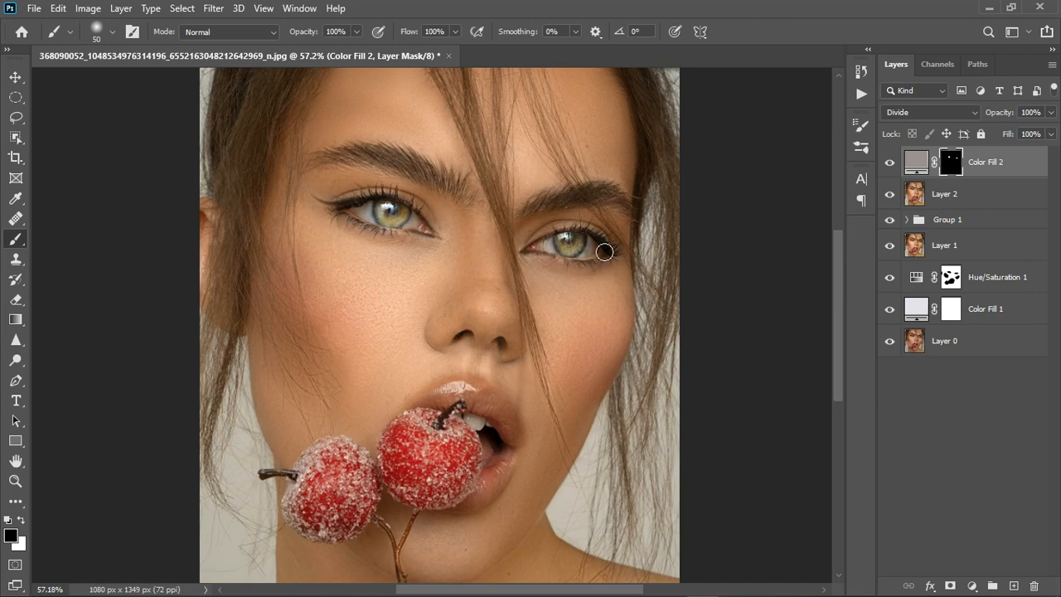
{"action": "scroll", "coordinate": [432, 266], "scroll_direction": "down", "scroll_amount": 3}
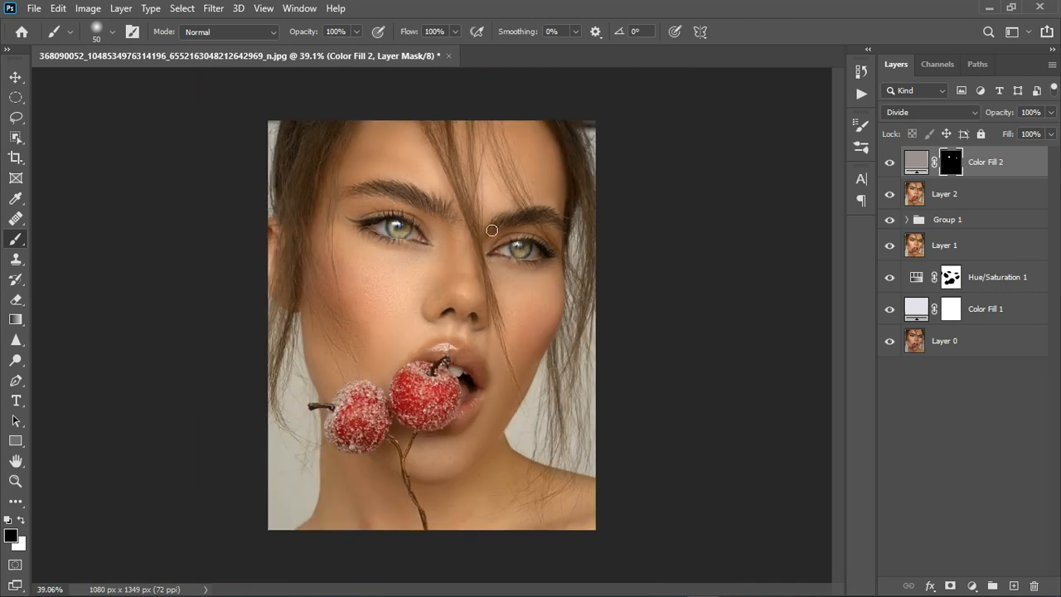
{"action": "scroll", "coordinate": [491, 230], "scroll_direction": "up", "scroll_amount": 3}
{"action": "scroll", "coordinate": [415, 220], "scroll_direction": "up", "scroll_amount": 2}
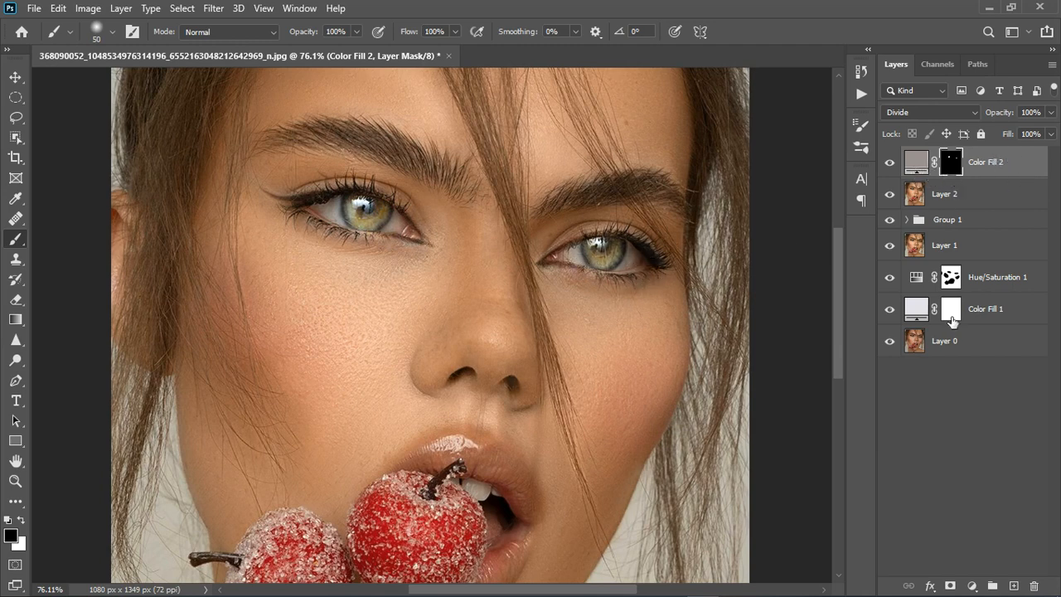
{"action": "left_click", "coordinate": [973, 585]}
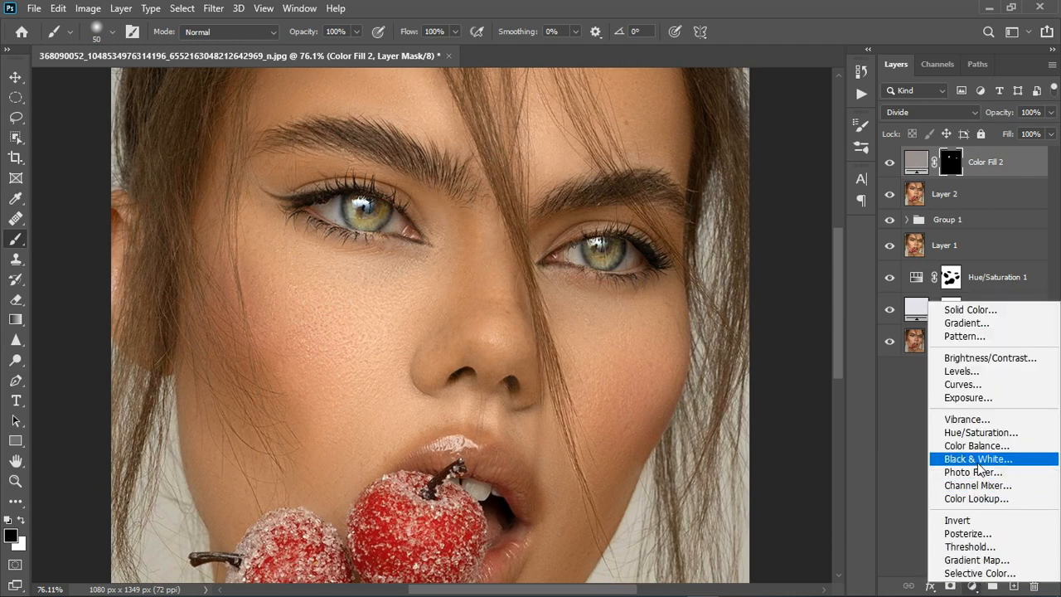
{"action": "left_click", "coordinate": [1022, 165]}
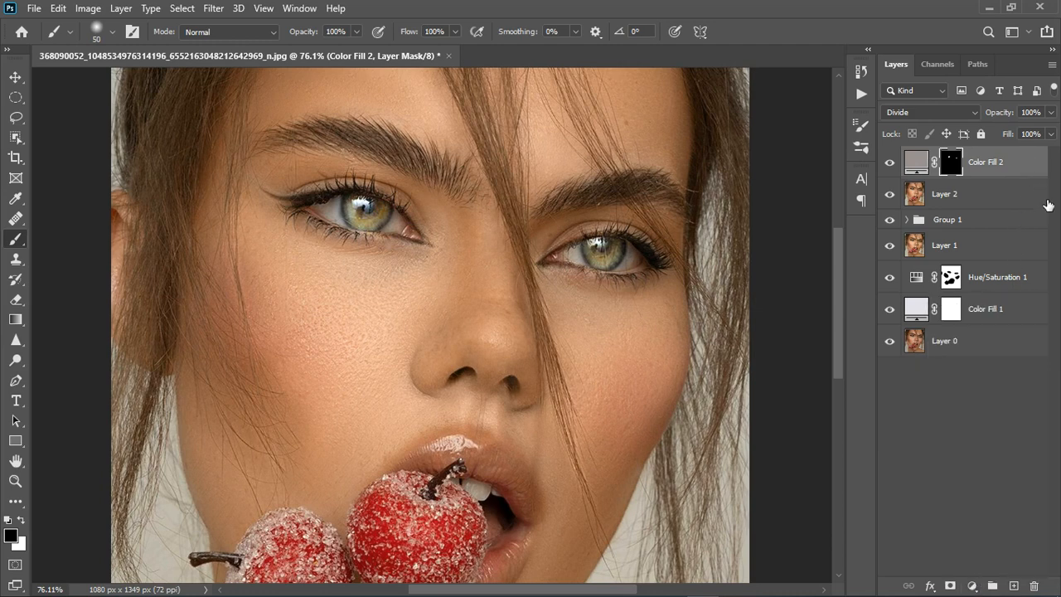
{"action": "key", "text": "ctrl+i"}
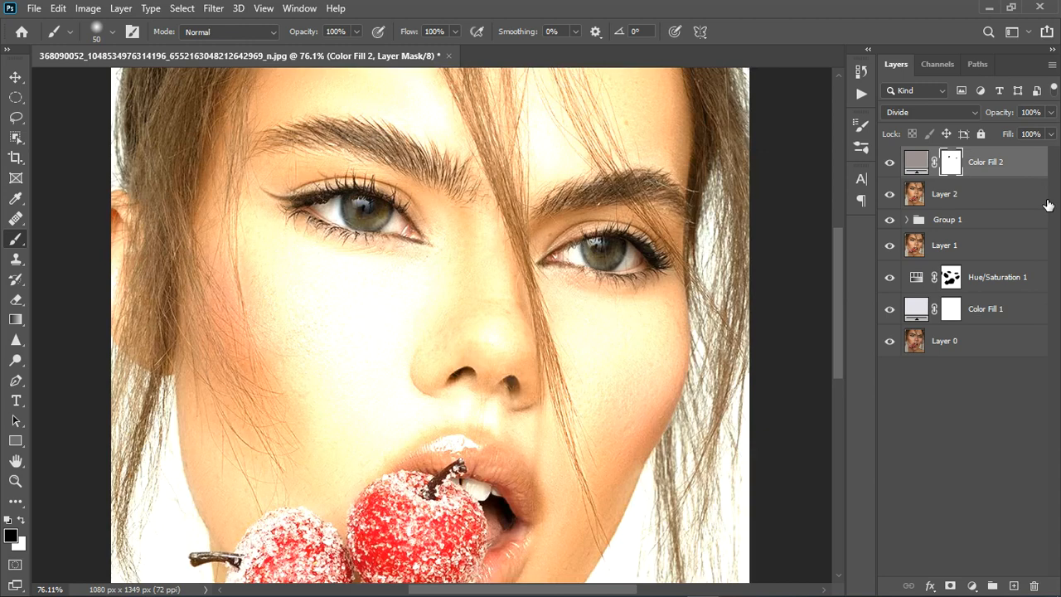
{"action": "key", "text": "ctrl+i"}
Duplicate the Color Fill 2 layer and paint black over both irises on the copy's mask
{"action": "key", "text": "ctrl+j"}
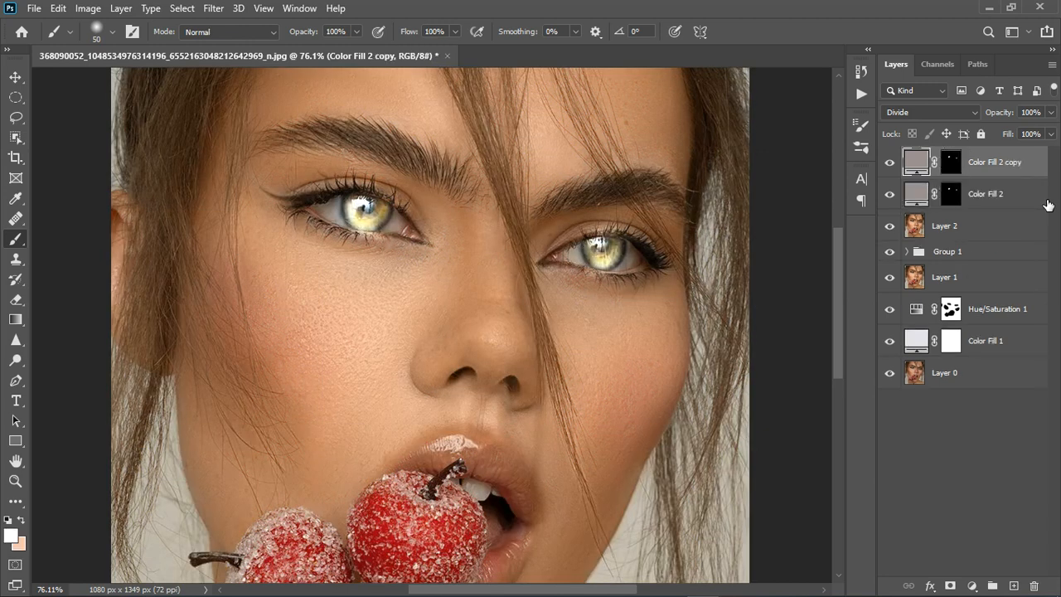
{"action": "left_click", "coordinate": [959, 162]}
{"action": "key", "text": "x"}
{"action": "mouse_move", "coordinate": [365, 226]}
{"action": "left_mouse_down"}
{"action": "mouse_move", "coordinate": [405, 234]}
{"action": "mouse_move", "coordinate": [396, 216]}
{"action": "mouse_move", "coordinate": [359, 242]}
{"action": "mouse_move", "coordinate": [414, 220]}
{"action": "mouse_move", "coordinate": [428, 242]}
{"action": "left_mouse_up"}
{"action": "key", "text": "x"}
{"action": "mouse_move", "coordinate": [597, 253]}
{"action": "left_mouse_down"}
{"action": "mouse_move", "coordinate": [614, 273]}
{"action": "mouse_move", "coordinate": [638, 250]}
{"action": "mouse_move", "coordinate": [649, 259]}
{"action": "mouse_move", "coordinate": [602, 269]}
{"action": "left_mouse_up"}
{"action": "key", "text": "ctrl+z"}
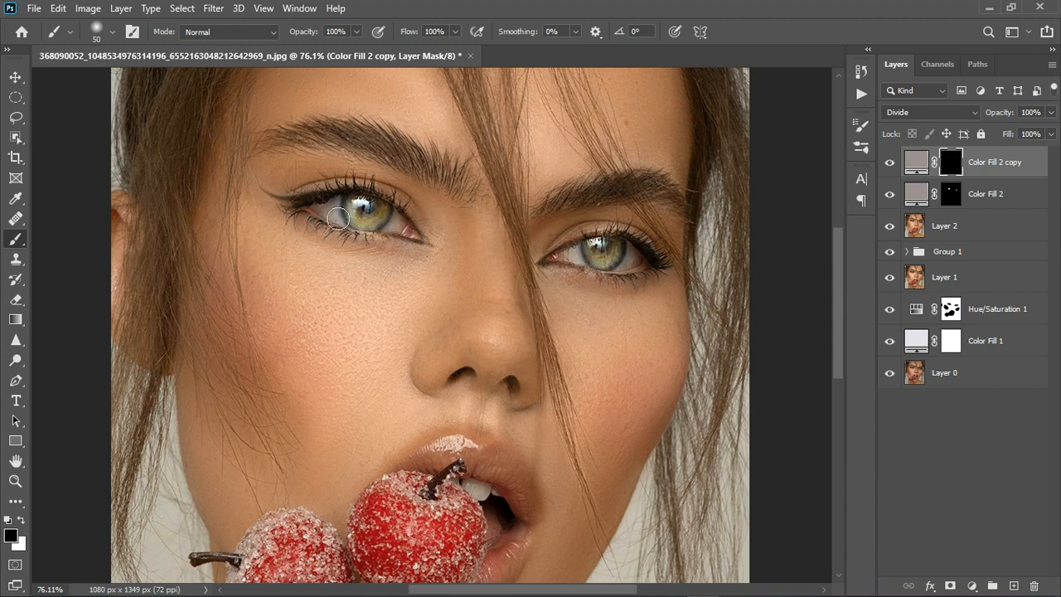
Paint white across both entire eyes on the mask of Color Fill 2 copy
{"action": "key", "text": "x"}
{"action": "mouse_move", "coordinate": [327, 221]}
{"action": "left_mouse_down"}
{"action": "mouse_move", "coordinate": [343, 214]}
{"action": "mouse_move", "coordinate": [347, 234]}
{"action": "mouse_move", "coordinate": [414, 227]}
{"action": "mouse_move", "coordinate": [400, 237]}
{"action": "mouse_move", "coordinate": [364, 217]}
{"action": "mouse_move", "coordinate": [406, 235]}
{"action": "mouse_move", "coordinate": [389, 222]}
{"action": "left_mouse_up"}
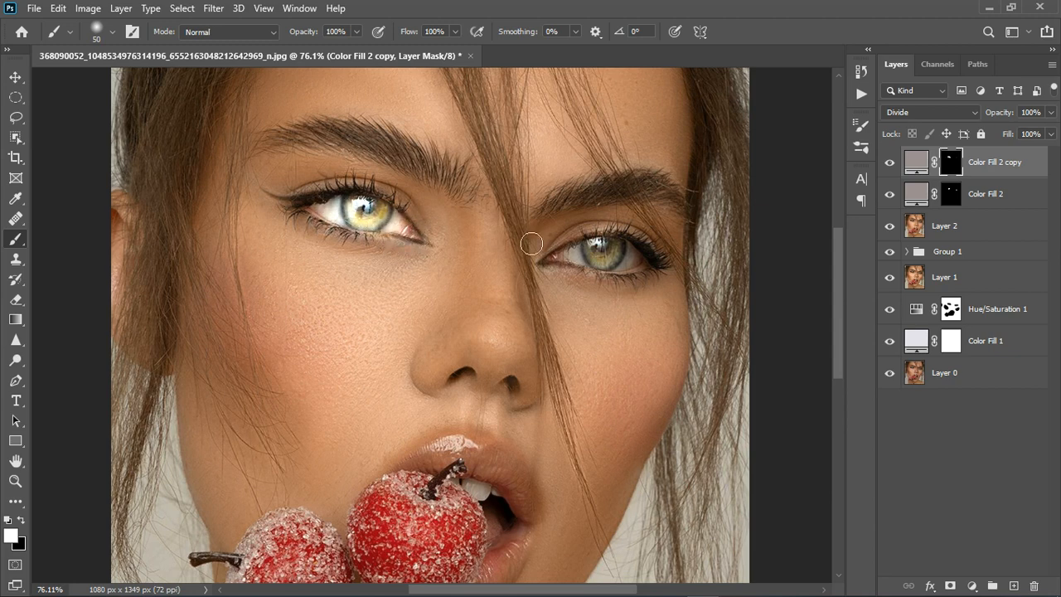
{"action": "mouse_move", "coordinate": [580, 267]}
{"action": "left_mouse_down"}
{"action": "mouse_move", "coordinate": [638, 259]}
{"action": "mouse_move", "coordinate": [623, 278]}
{"action": "mouse_move", "coordinate": [590, 272]}
{"action": "left_mouse_up"}
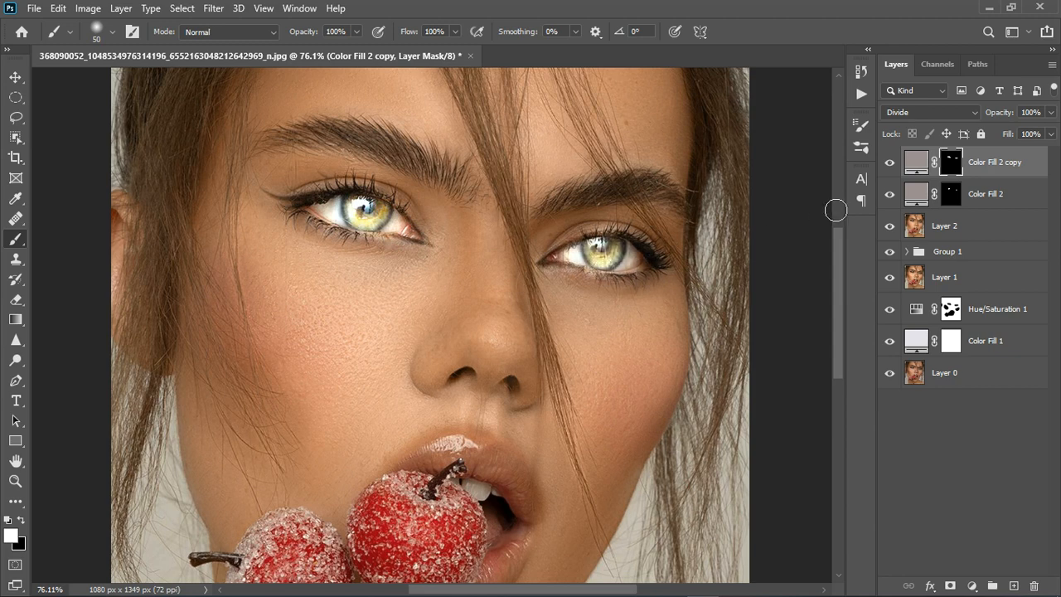
Lighten the fill color of Color Fill 2 copy to #efdfde to soften the eye brightening
{"action": "double_click", "coordinate": [916, 165]}
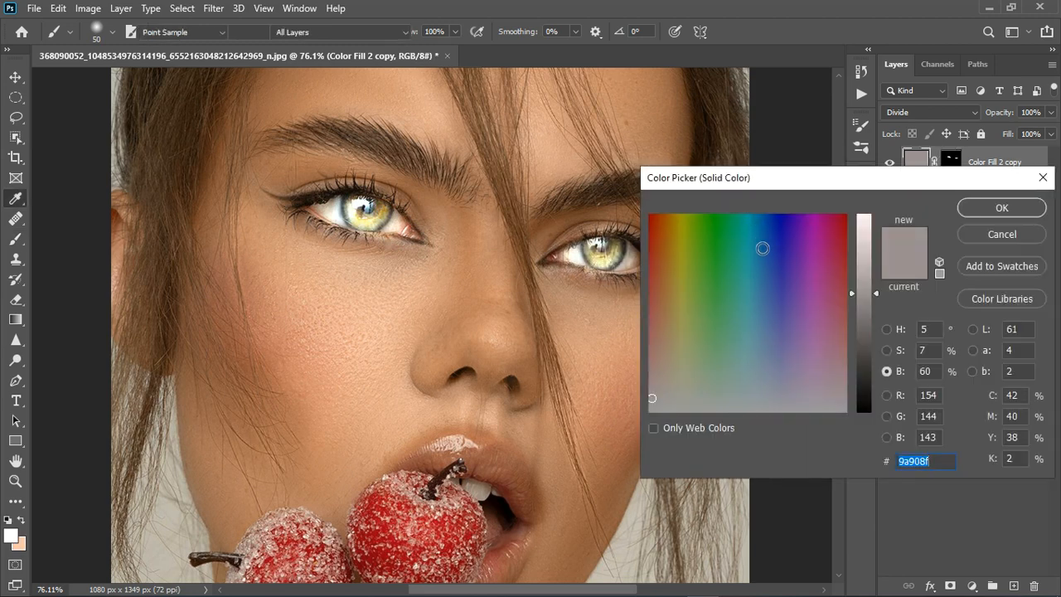
{"action": "left_click_drag", "start_coordinate": [872, 290], "coordinate": [877, 238]}
{"action": "left_click", "coordinate": [959, 214]}
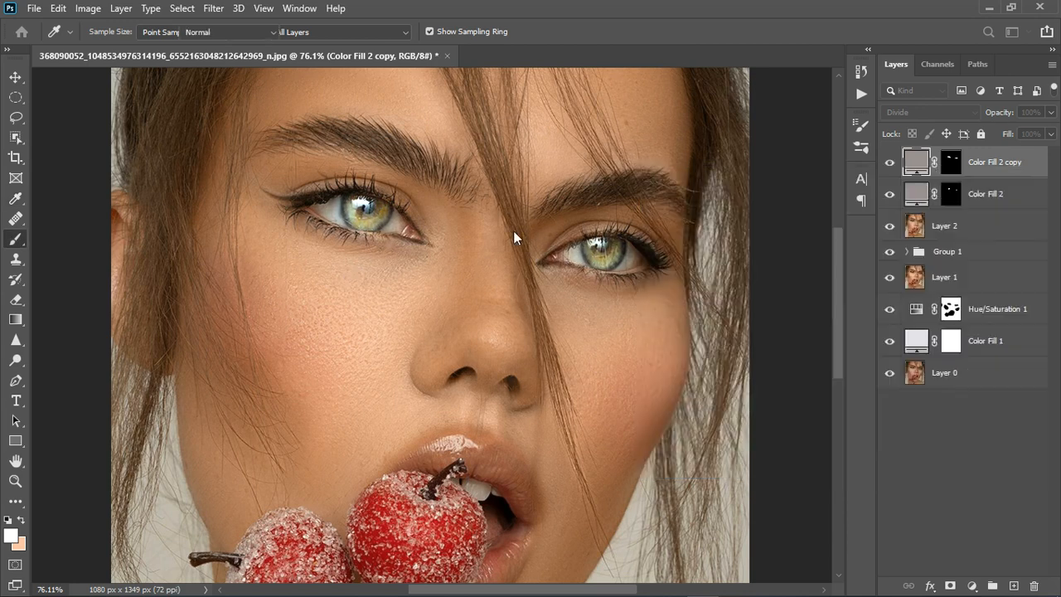
{"action": "key", "text": "b"}
{"action": "scroll", "coordinate": [473, 249], "scroll_direction": "down", "scroll_amount": 5}
{"action": "scroll", "coordinate": [580, 284], "scroll_direction": "up", "scroll_amount": 2}
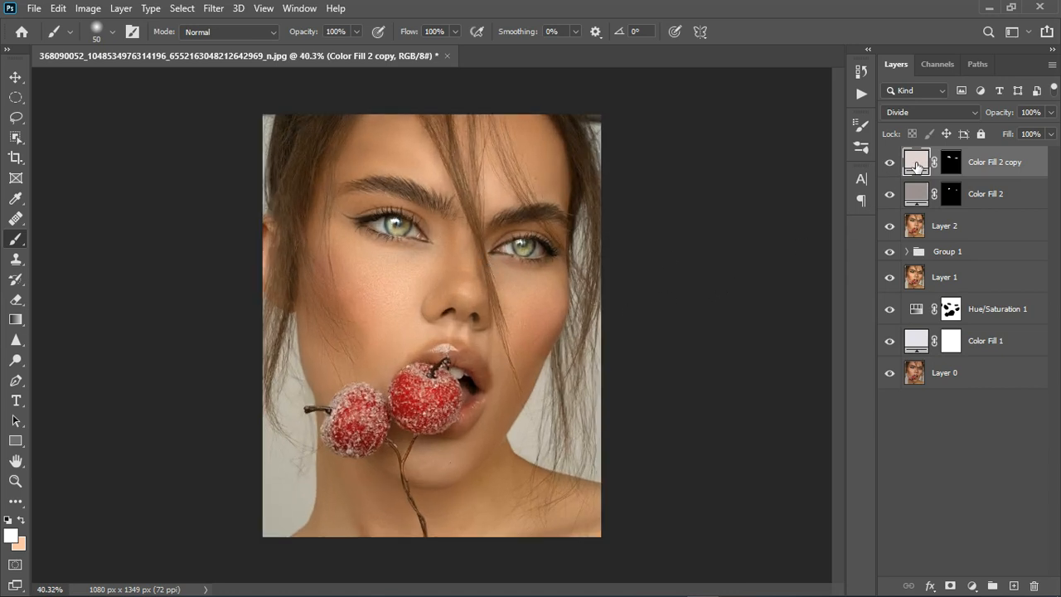
{"action": "double_click", "coordinate": [918, 166]}
{"action": "left_click_drag", "start_coordinate": [873, 233], "coordinate": [880, 227]}
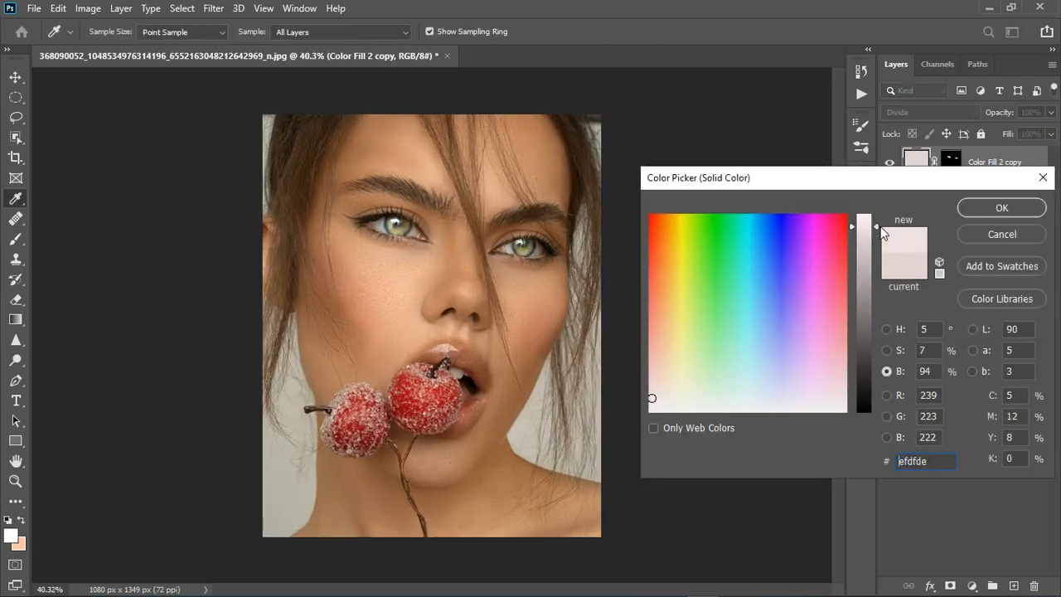
{"action": "left_click", "coordinate": [982, 208]}
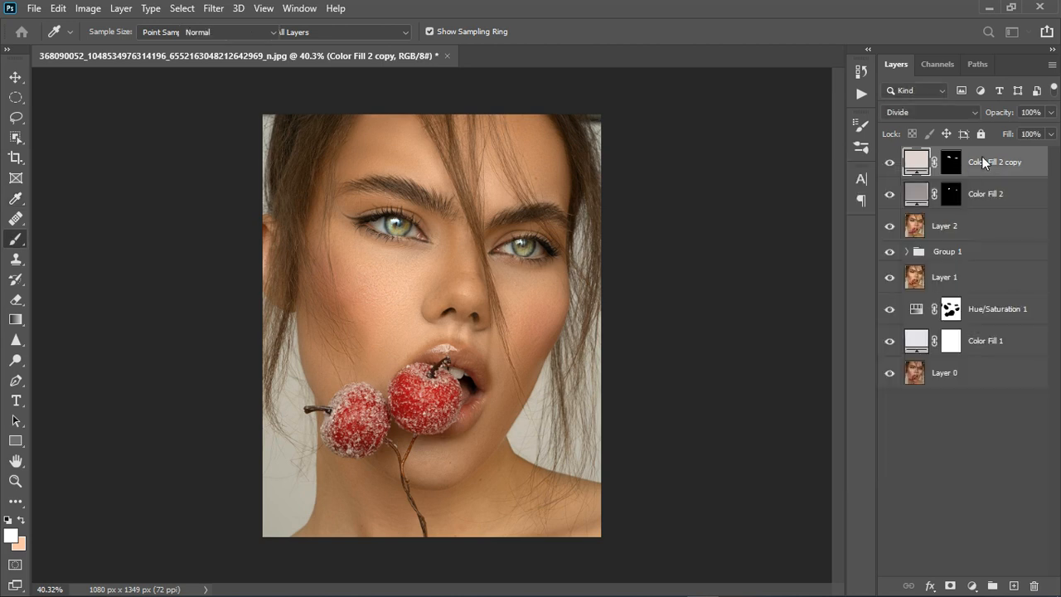
Add a Hue/Saturation adjustment clipped to Color Fill 2 copy with Hue +8, Saturation -12 and Lightness -10
{"action": "left_click", "coordinate": [972, 585]}
{"action": "left_click", "coordinate": [978, 436]}
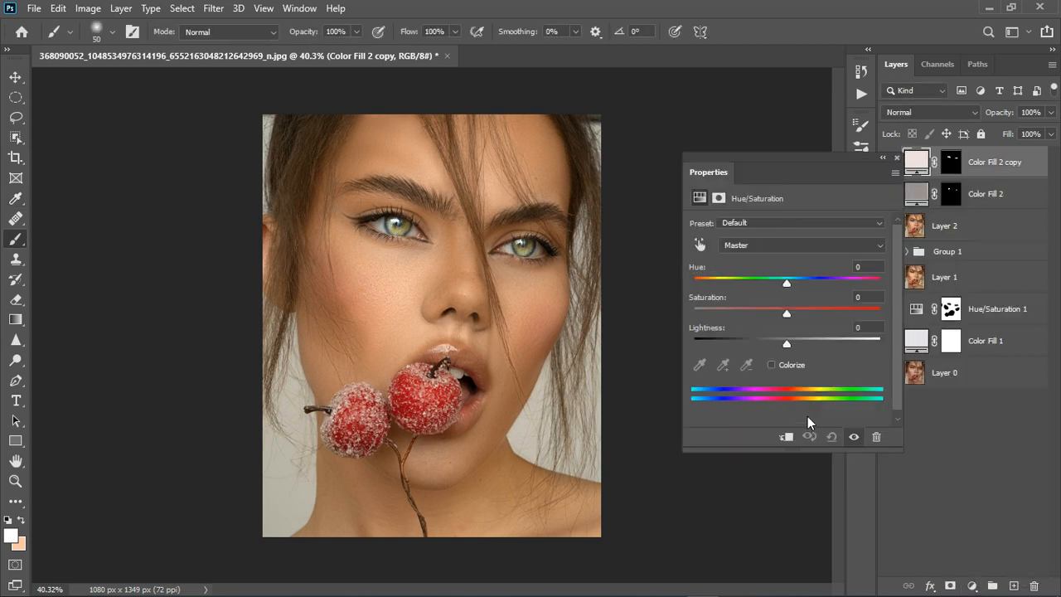
{"action": "left_click", "coordinate": [787, 437]}
{"action": "mouse_move", "coordinate": [786, 348]}
{"action": "left_mouse_down"}
{"action": "mouse_move", "coordinate": [812, 342]}
{"action": "mouse_move", "coordinate": [754, 346]}
{"action": "mouse_move", "coordinate": [797, 348]}
{"action": "mouse_move", "coordinate": [773, 351]}
{"action": "left_mouse_up"}
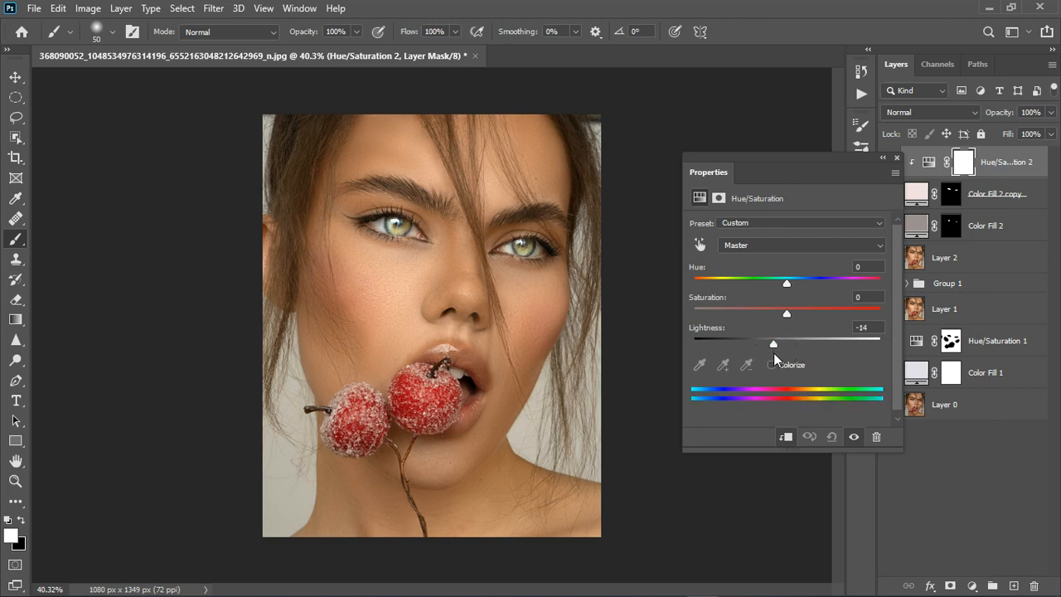
{"action": "left_click_drag", "start_coordinate": [776, 351], "coordinate": [777, 352]}
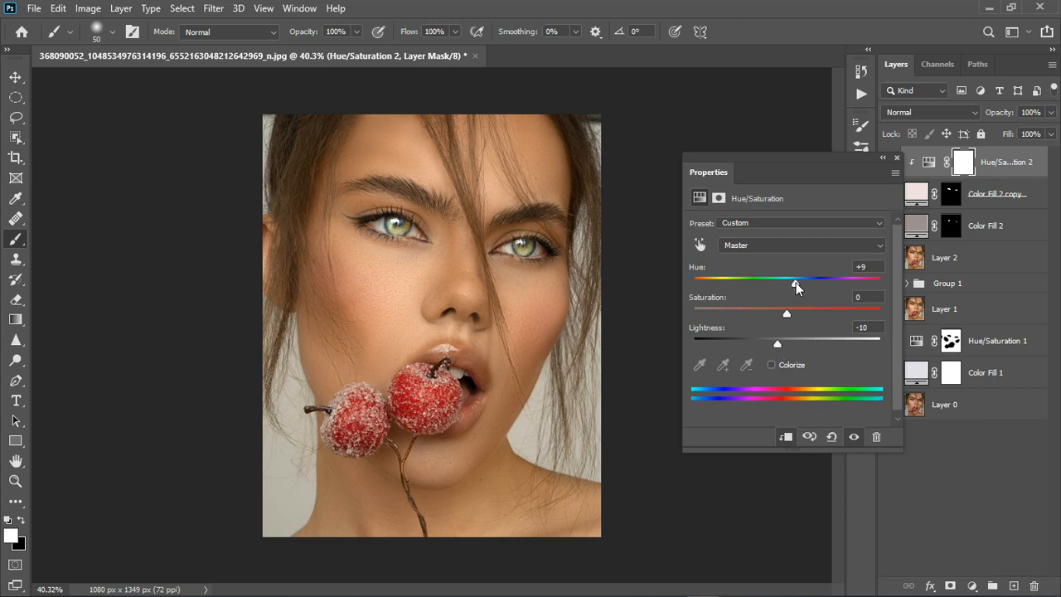
{"action": "mouse_move", "coordinate": [796, 282]}
{"action": "left_mouse_down"}
{"action": "mouse_move", "coordinate": [829, 282]}
{"action": "mouse_move", "coordinate": [756, 283]}
{"action": "mouse_move", "coordinate": [787, 287]}
{"action": "left_mouse_up"}
{"action": "mouse_move", "coordinate": [787, 312]}
{"action": "left_mouse_down"}
{"action": "mouse_move", "coordinate": [773, 313]}
{"action": "mouse_move", "coordinate": [799, 312]}
{"action": "mouse_move", "coordinate": [739, 316]}
{"action": "mouse_move", "coordinate": [776, 312]}
{"action": "left_mouse_up"}
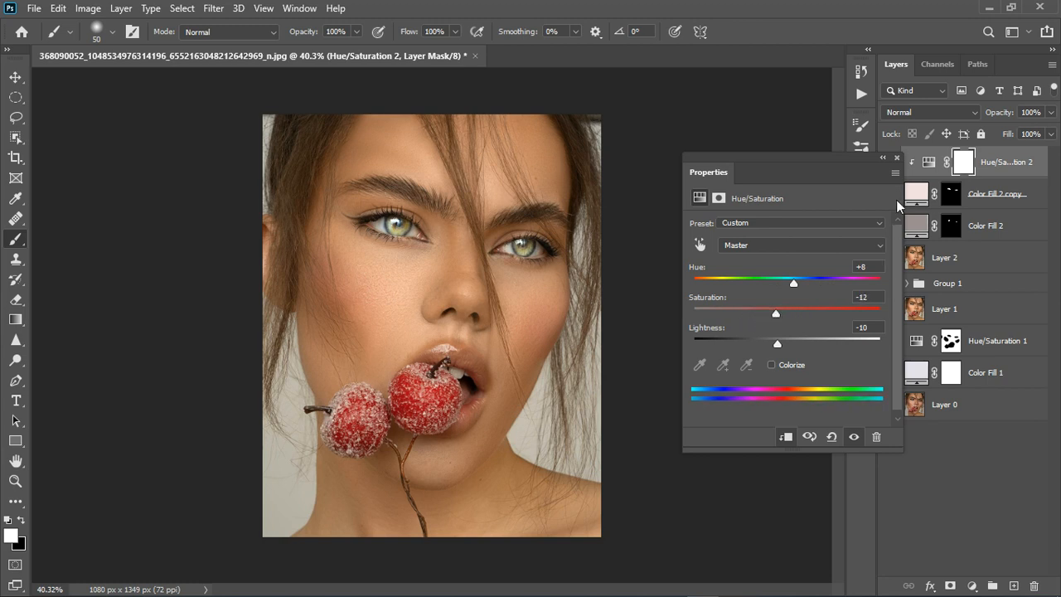
{"action": "left_click", "coordinate": [895, 157]}
Add an unclipped Hue/Saturation adjustment on top with Saturation -100 and invert its mask to black
{"action": "left_click", "coordinate": [972, 585]}
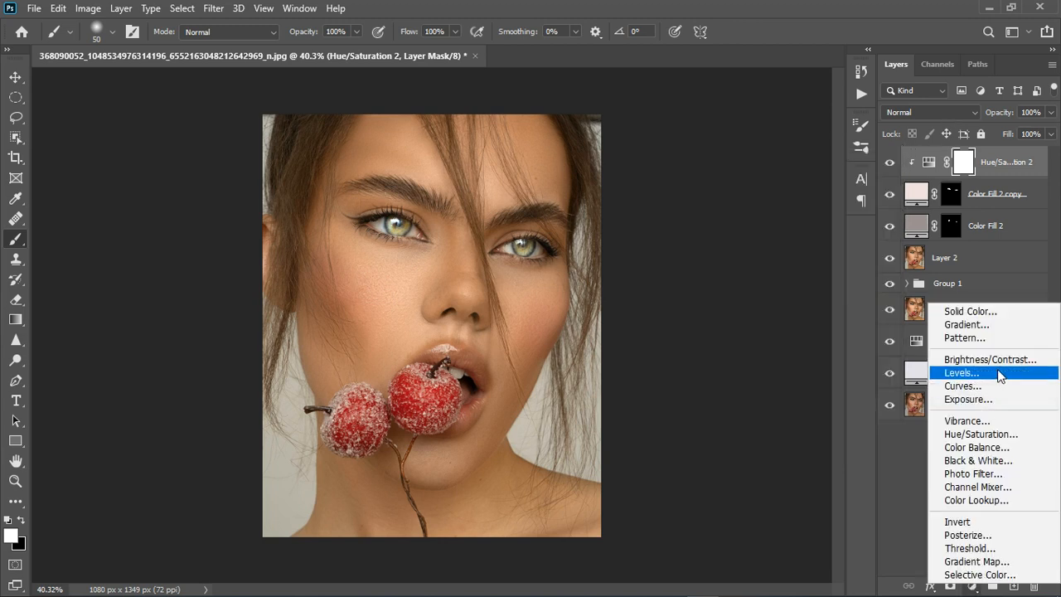
{"action": "left_click", "coordinate": [980, 434]}
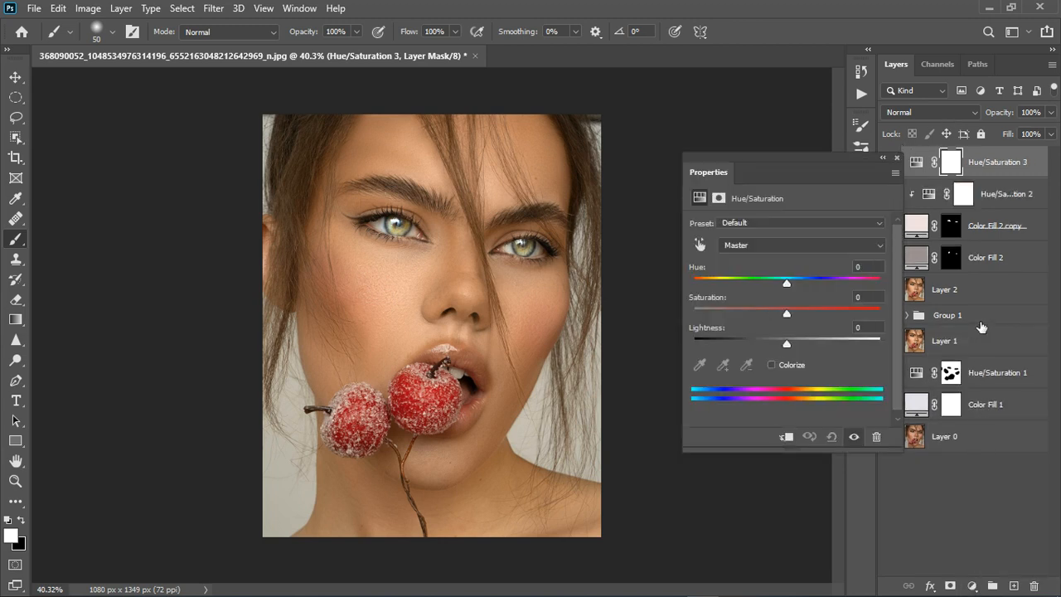
{"action": "left_click_drag", "start_coordinate": [786, 315], "coordinate": [687, 329]}
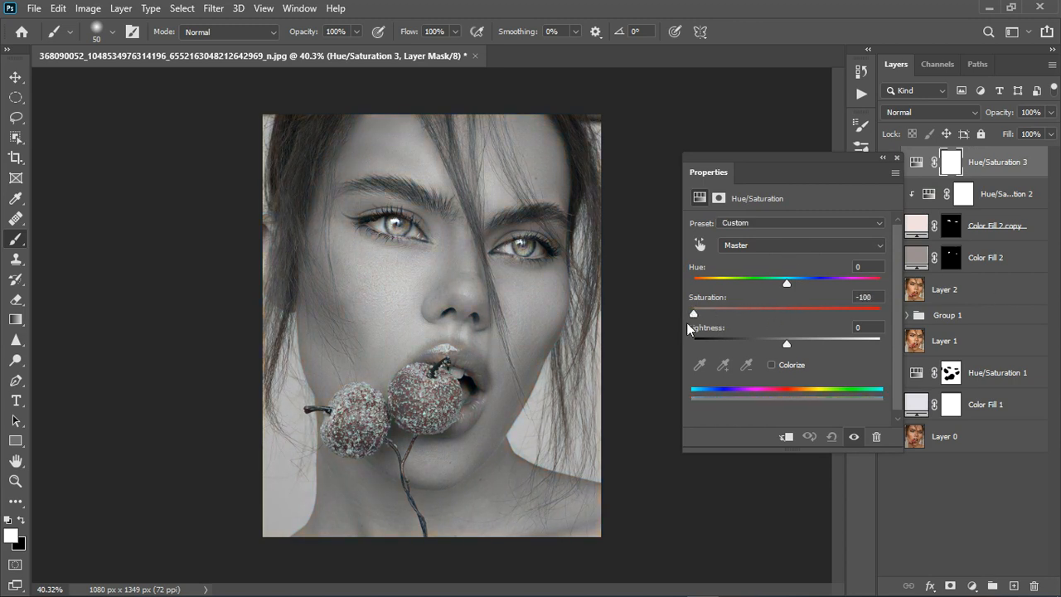
{"action": "left_click", "coordinate": [898, 157]}
{"action": "key", "text": "ctrl+i"}
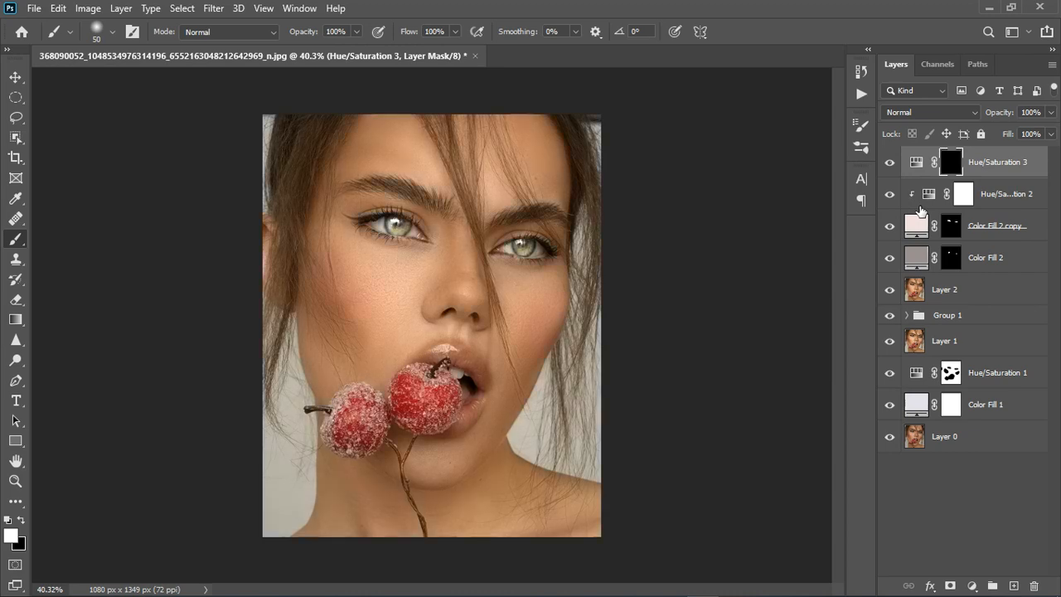
Paint white over the whites of both eyes on the desaturation layer's mask and set the layer's opacity to 70%
{"action": "scroll", "coordinate": [427, 233], "scroll_direction": "up", "scroll_amount": 3}
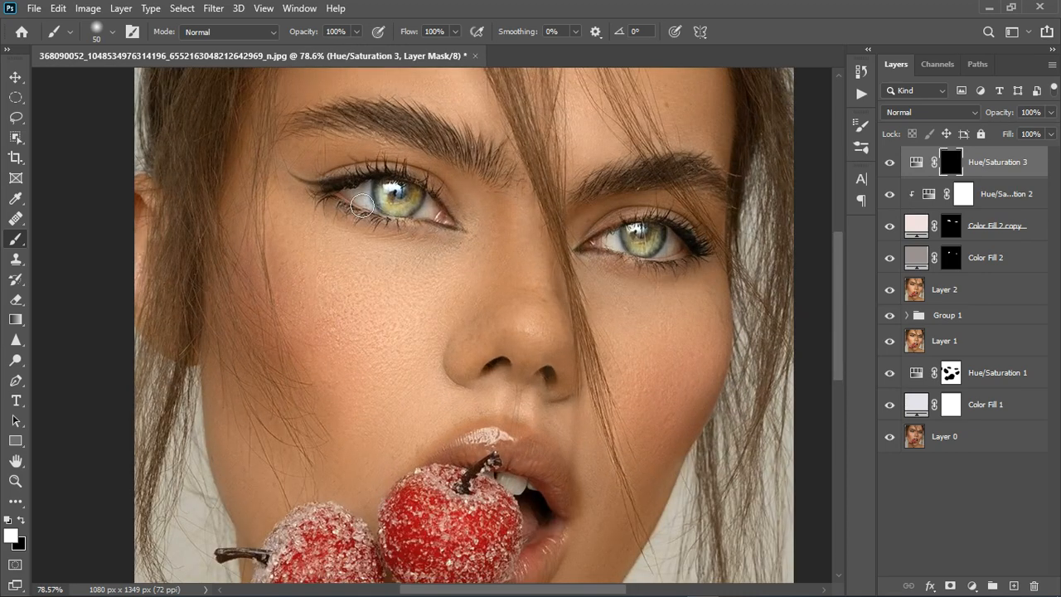
{"action": "mouse_move", "coordinate": [374, 211]}
{"action": "left_mouse_down"}
{"action": "mouse_move", "coordinate": [400, 228]}
{"action": "mouse_move", "coordinate": [446, 221]}
{"action": "left_mouse_up"}
{"action": "mouse_move", "coordinate": [671, 268]}
{"action": "left_mouse_down"}
{"action": "mouse_move", "coordinate": [621, 253]}
{"action": "mouse_move", "coordinate": [680, 261]}
{"action": "left_mouse_up"}
{"action": "scroll", "coordinate": [609, 248], "scroll_direction": "down", "scroll_amount": 2}
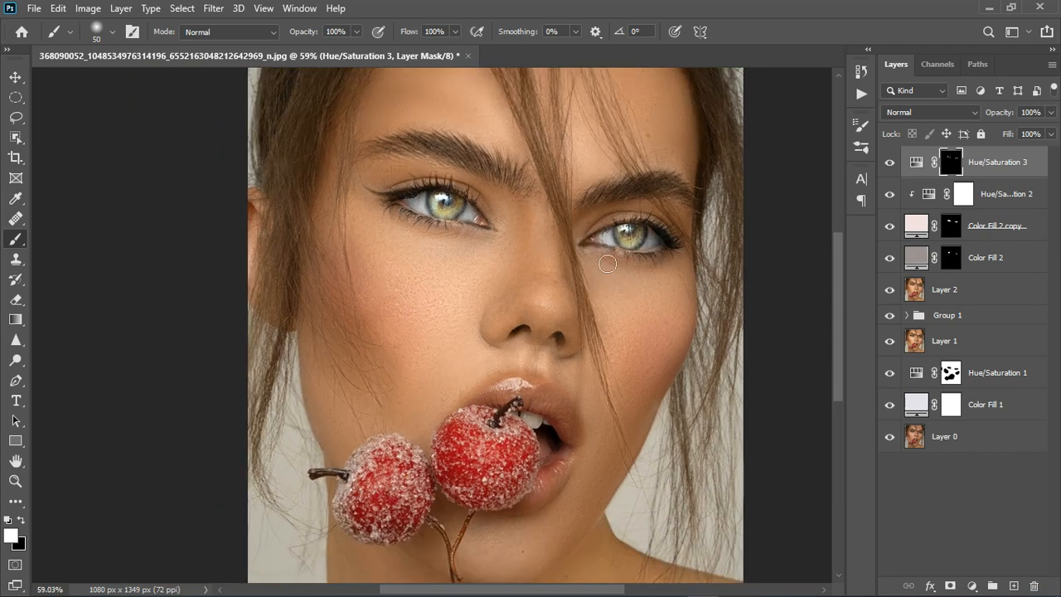
{"action": "left_click", "coordinate": [1051, 117]}
{"action": "left_click_drag", "start_coordinate": [1046, 130], "coordinate": [1032, 132]}
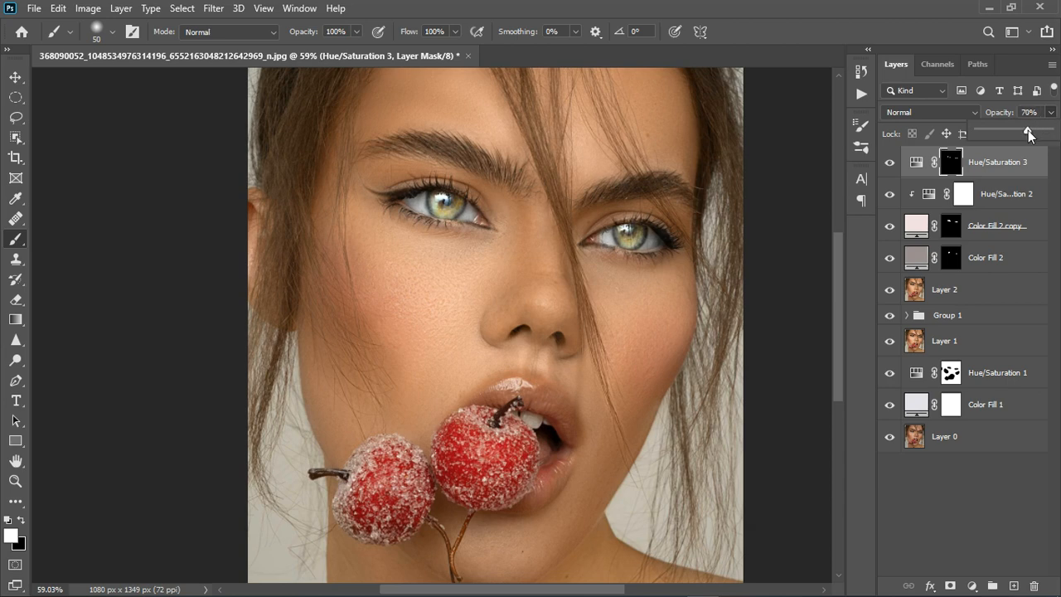
Paint white over the teeth on the Color Fill 2 layer's mask to brighten them
{"action": "left_click", "coordinate": [973, 270]}
{"action": "left_click", "coordinate": [970, 264]}
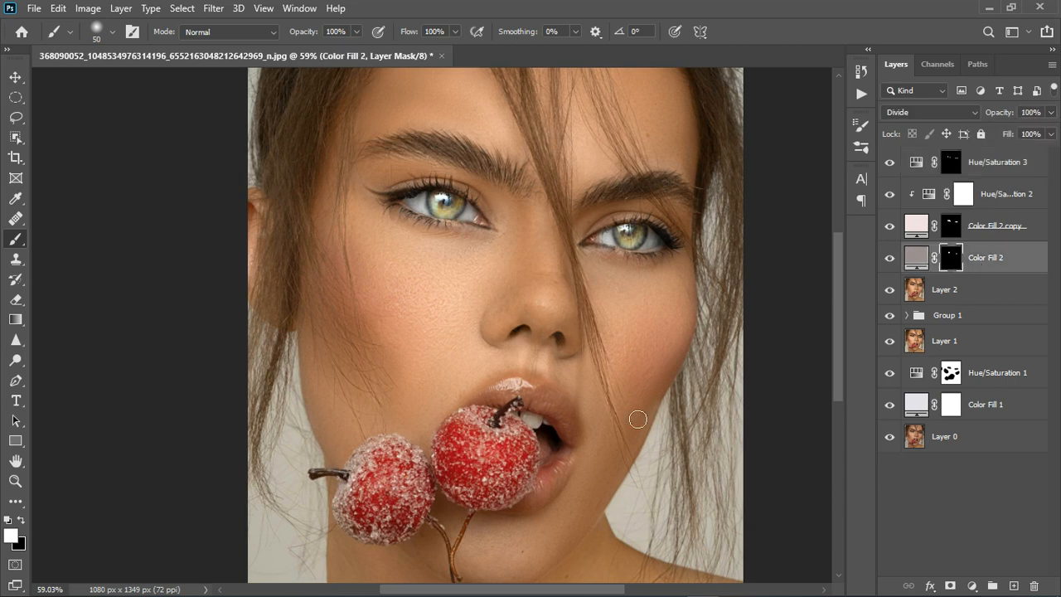
{"action": "scroll", "coordinate": [564, 427], "scroll_direction": "up", "scroll_amount": 2}
{"action": "left_click_drag", "start_coordinate": [538, 435], "coordinate": [527, 419]}
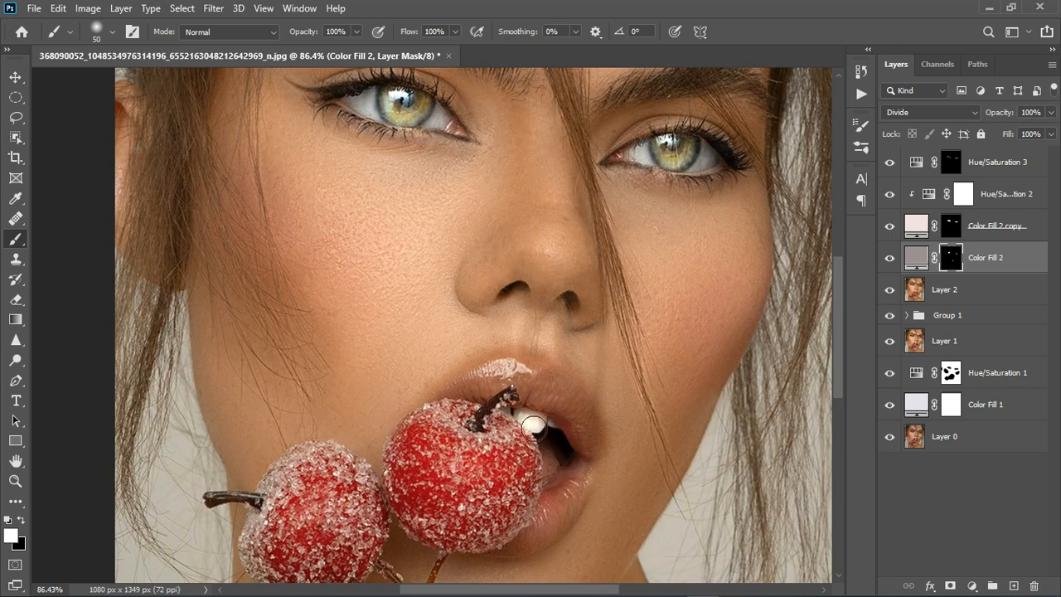
Undo the teeth stroke on Color Fill 2's mask and paint white over the teeth on Color Fill 2 copy's mask
{"action": "key", "text": "ctrl+z"}
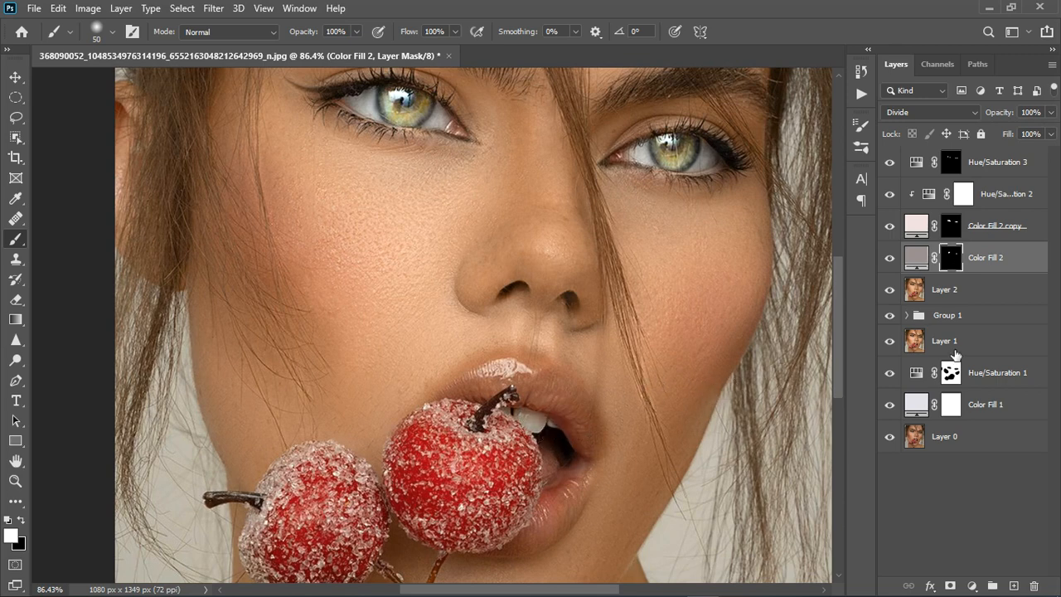
{"action": "left_click", "coordinate": [960, 230]}
{"action": "scroll", "coordinate": [551, 434], "scroll_direction": "up", "scroll_amount": 3}
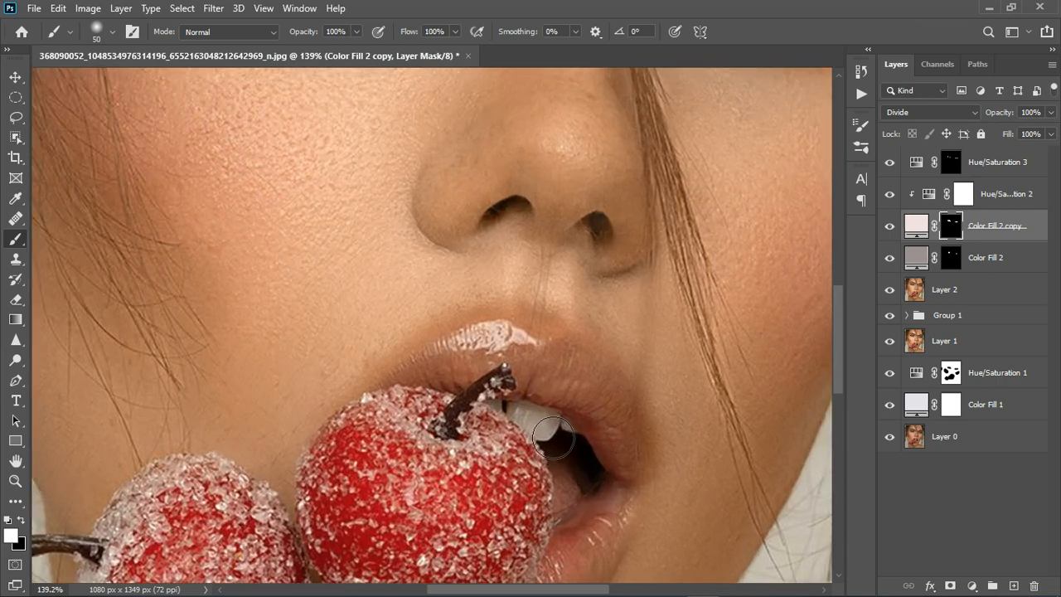
{"action": "key", "text": "bracketleft"}
{"action": "key", "text": "bracketleft"}
{"action": "mouse_move", "coordinate": [551, 434]}
{"action": "left_mouse_down"}
{"action": "mouse_move", "coordinate": [543, 425]}
{"action": "mouse_move", "coordinate": [568, 437]}
{"action": "mouse_move", "coordinate": [544, 439]}
{"action": "left_mouse_up"}
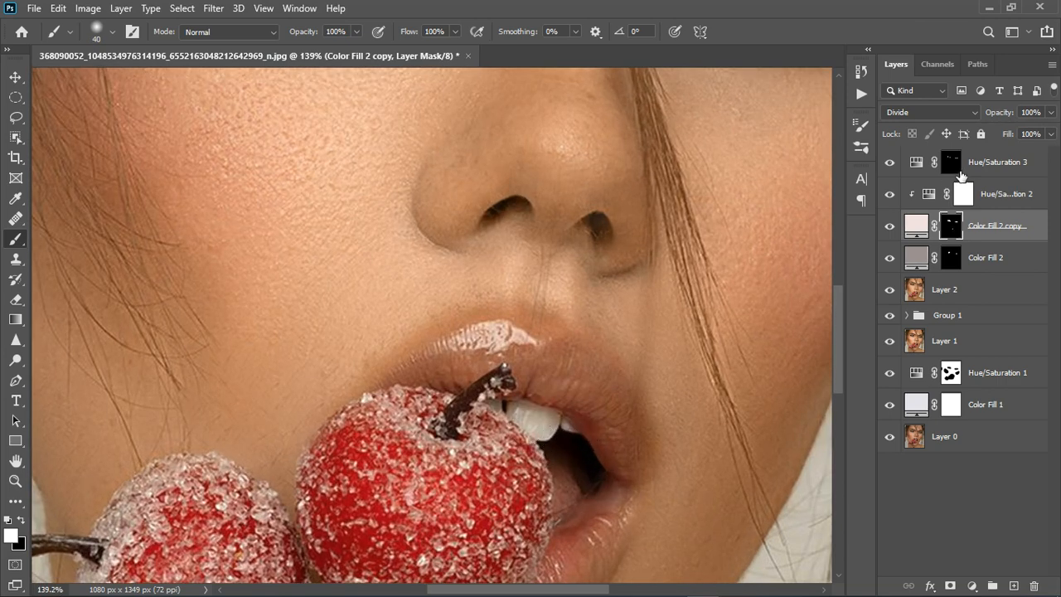
Paint white over the teeth on the Hue/Saturation 3 layer's mask to remove their color cast
{"action": "left_click", "coordinate": [955, 165]}
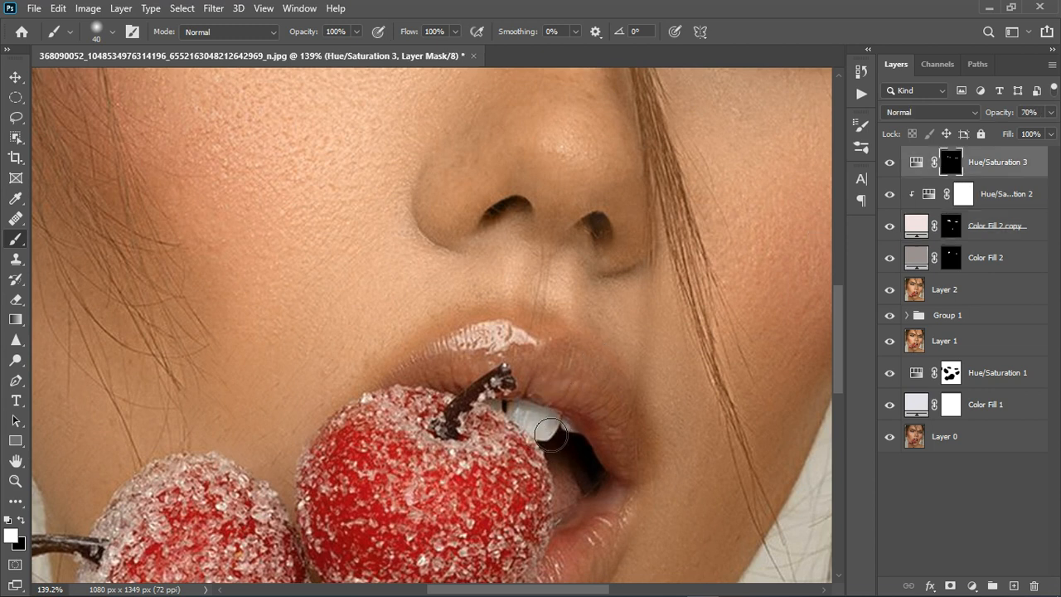
{"action": "left_click_drag", "start_coordinate": [577, 443], "coordinate": [532, 431]}
{"action": "key", "text": "x"}
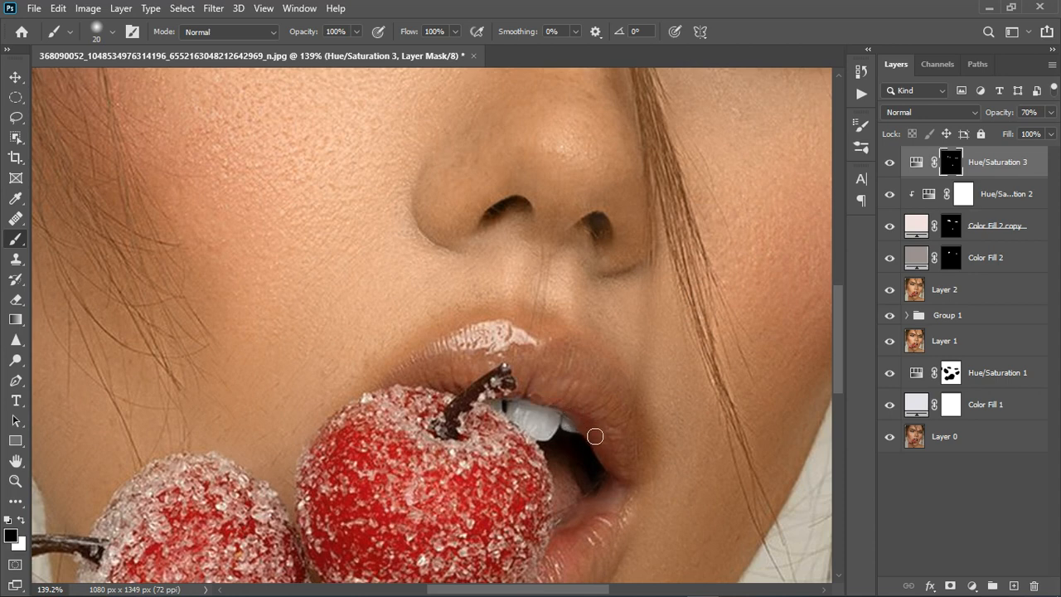
{"action": "key", "text": "ctrl+0"}
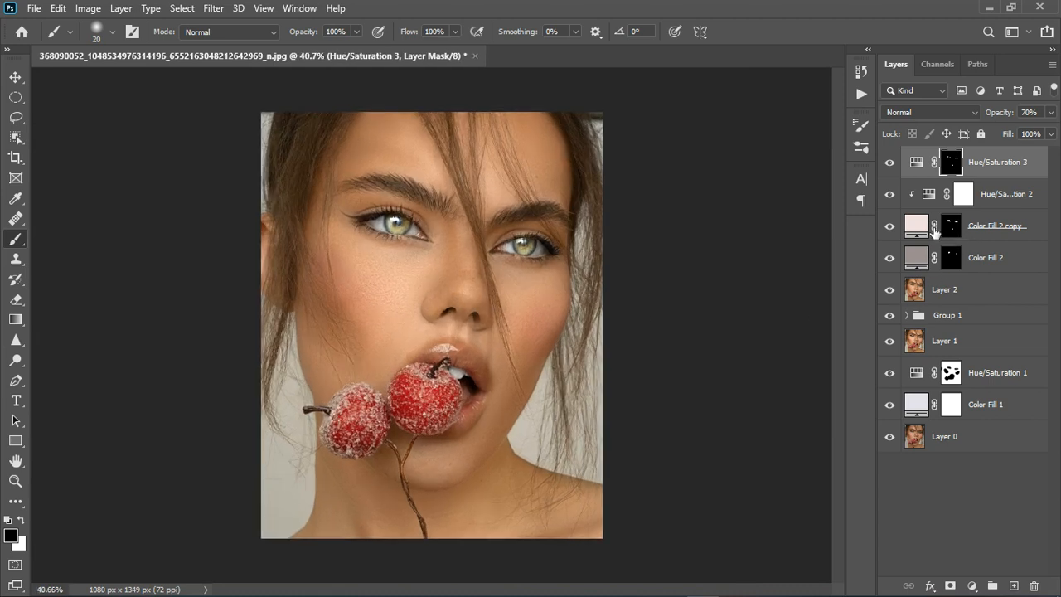
Stamp all visible layers into a new top layer and narrow the nose in Liquify to Nose Width -58
{"action": "key", "text": "ctrl+alt+shift+e"}
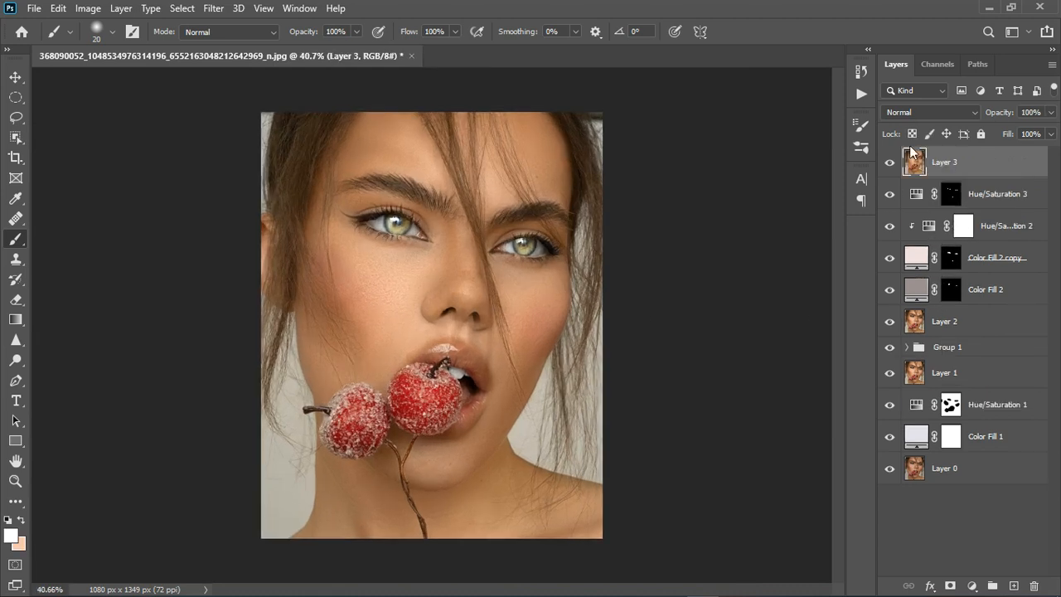
{"action": "left_click", "coordinate": [215, 10]}
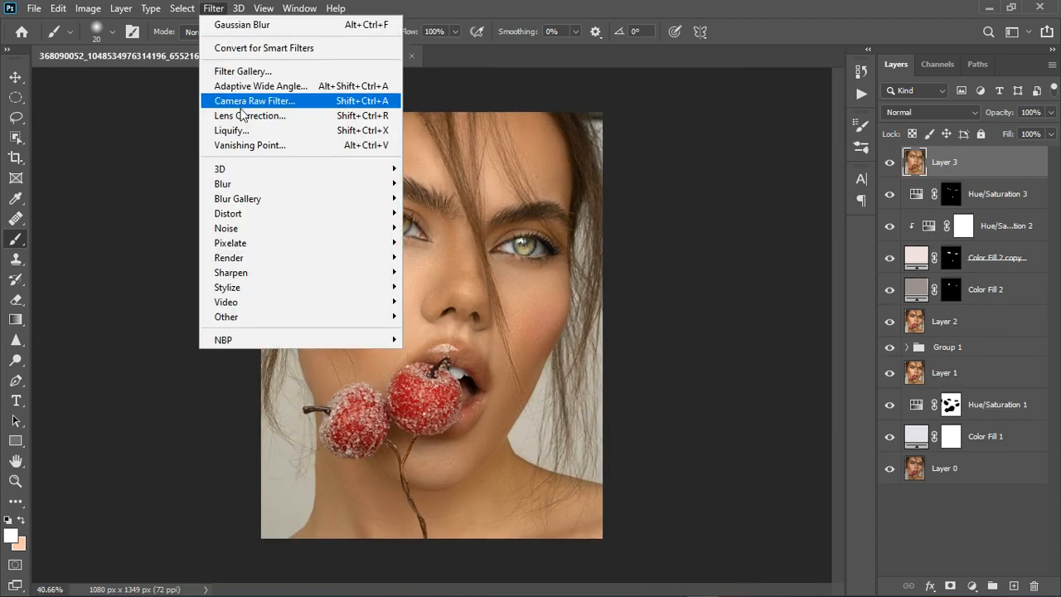
{"action": "left_click", "coordinate": [228, 130]}
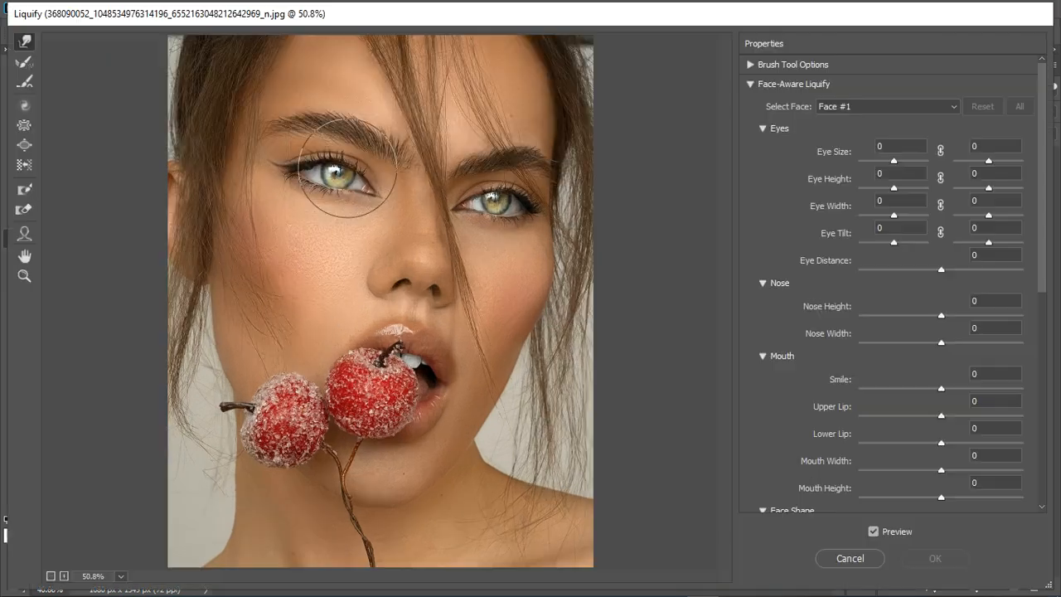
{"action": "left_click", "coordinate": [24, 233]}
{"action": "mouse_move", "coordinate": [457, 287]}
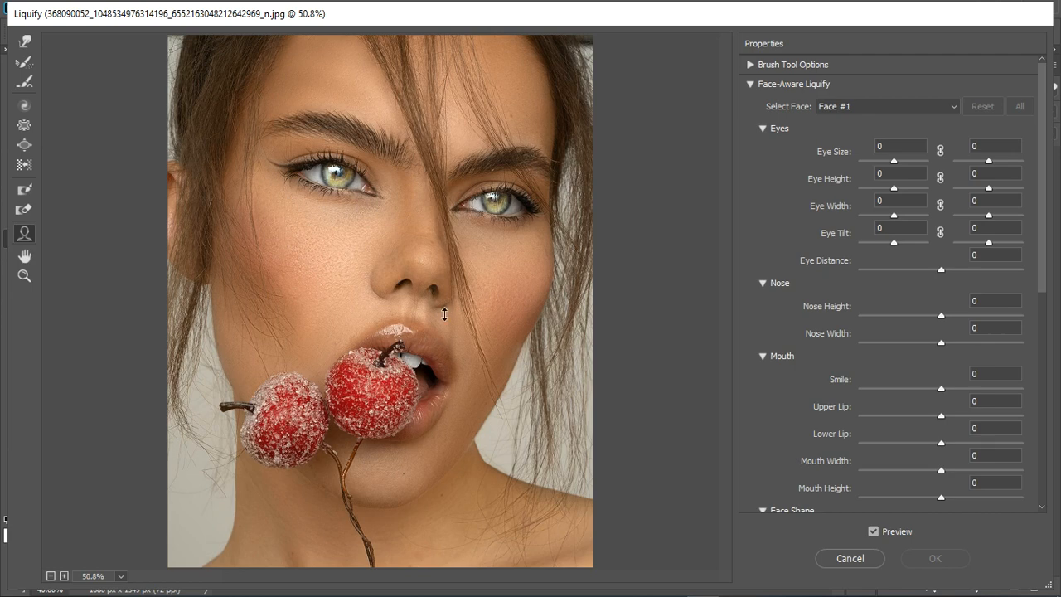
{"action": "left_click_drag", "start_coordinate": [444, 313], "coordinate": [427, 315]}
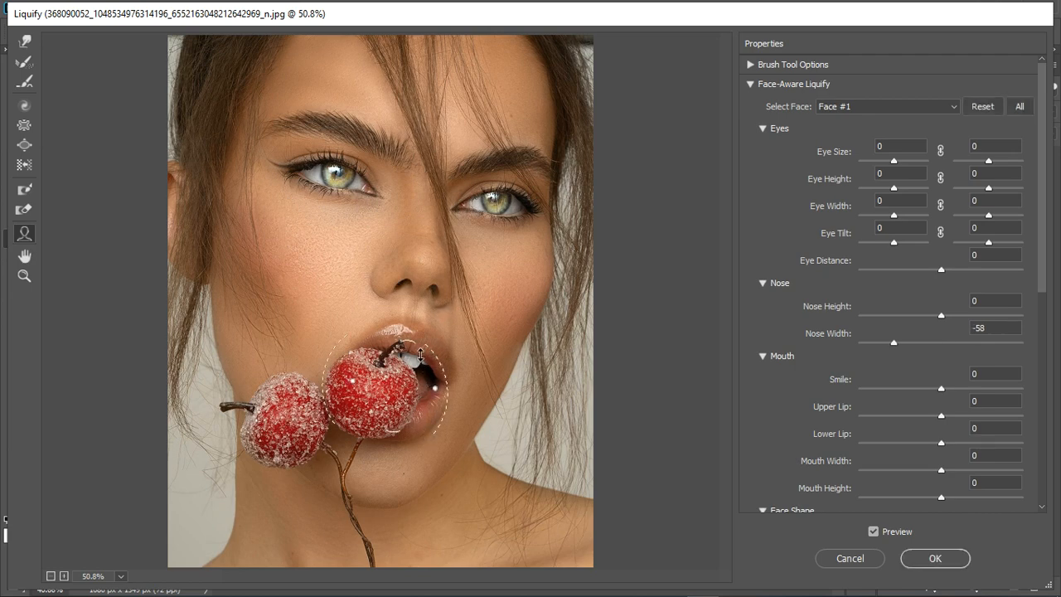
Reshape the mouth to Upper Lip -29 and Lower Lip 29, and slightly narrow the face outline
{"action": "left_click_drag", "start_coordinate": [421, 355], "coordinate": [410, 436]}
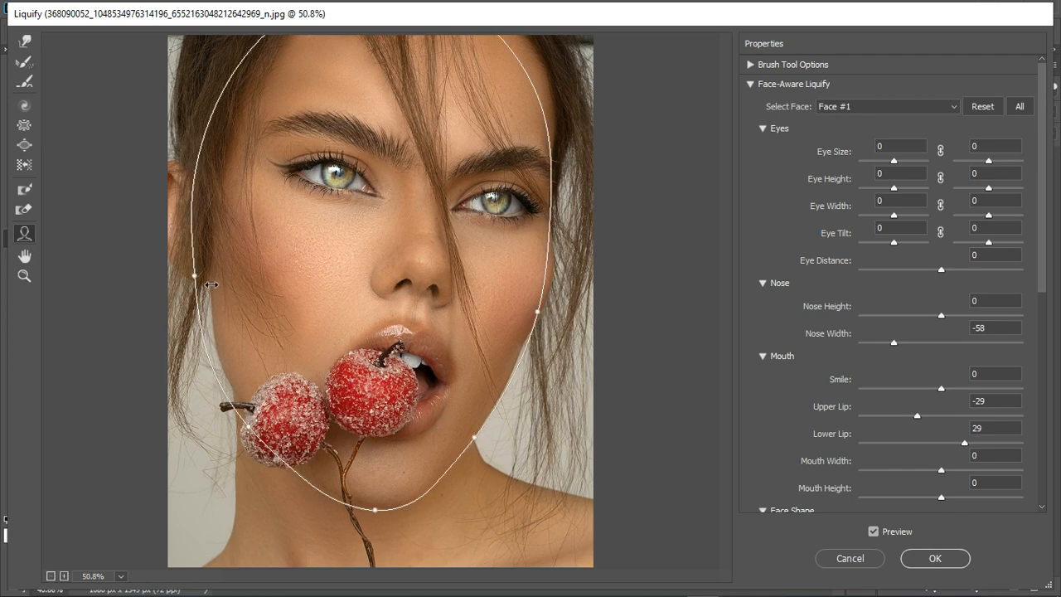
{"action": "left_click_drag", "start_coordinate": [212, 284], "coordinate": [230, 279]}
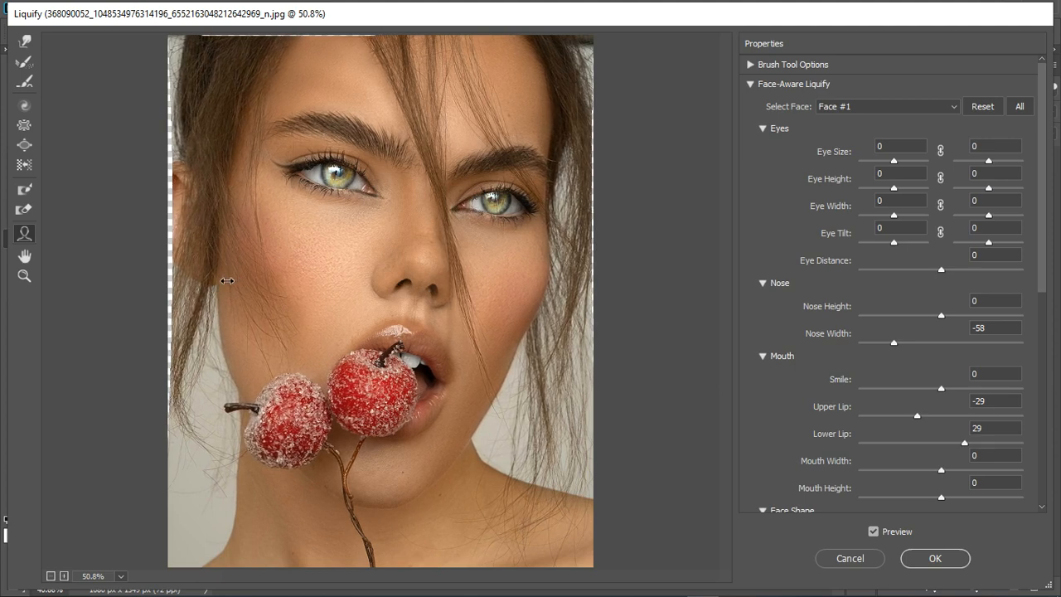
{"action": "scroll", "coordinate": [331, 307], "scroll_direction": "down", "scroll_amount": 2}
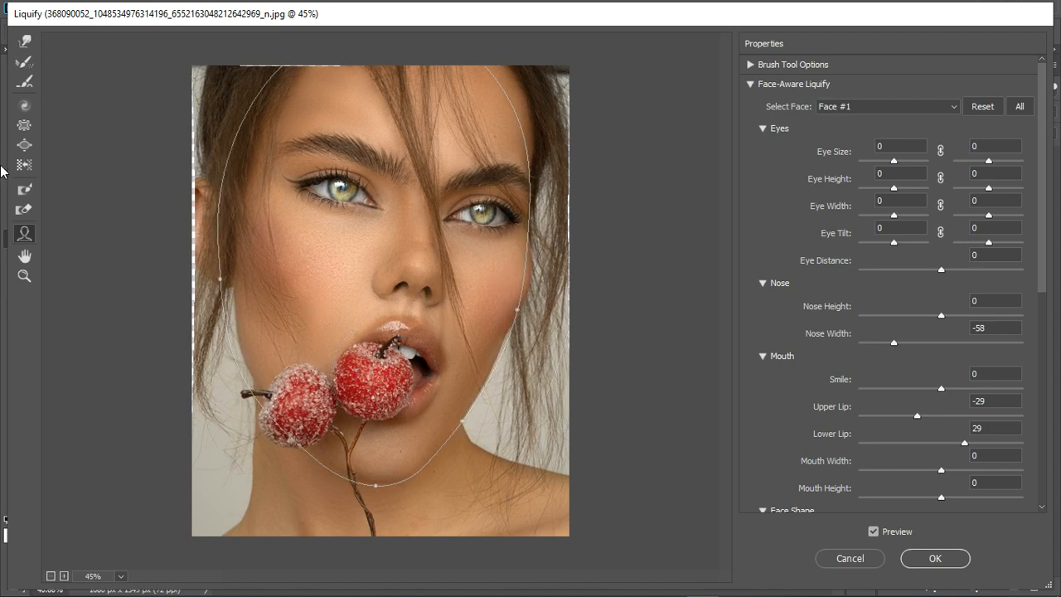
Try the Bloat tool with a larger brush and the Pucker tool with a smaller one, and apply the Liquify changes
{"action": "left_click", "coordinate": [26, 142]}
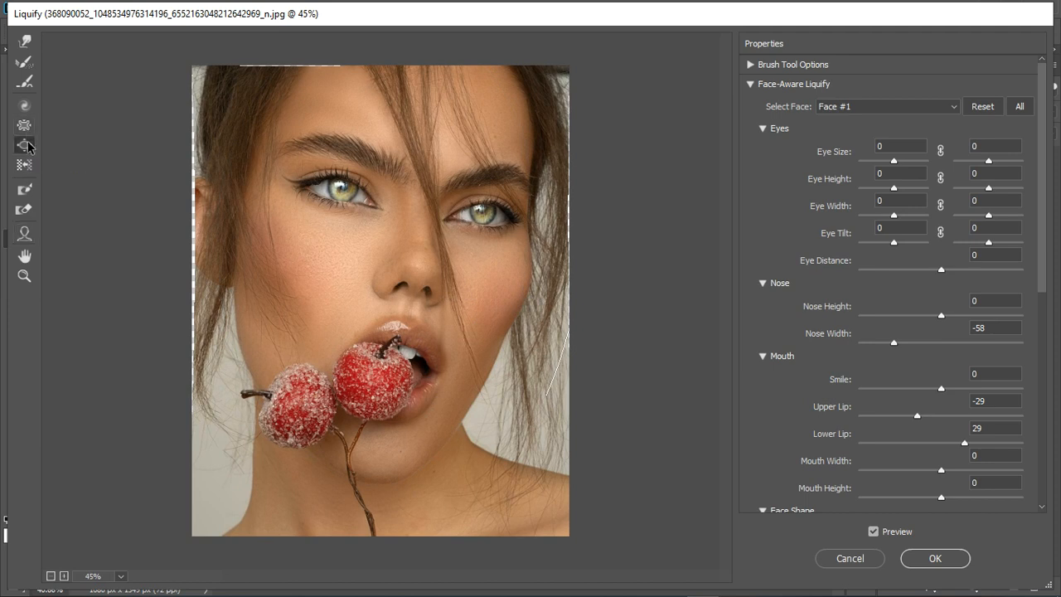
{"action": "key", "text": "bracketright"}
{"action": "key", "text": "bracketright"}
{"action": "key", "text": "bracketright"}
{"action": "key", "text": "bracketright"}
{"action": "left_click", "coordinate": [23, 125]}
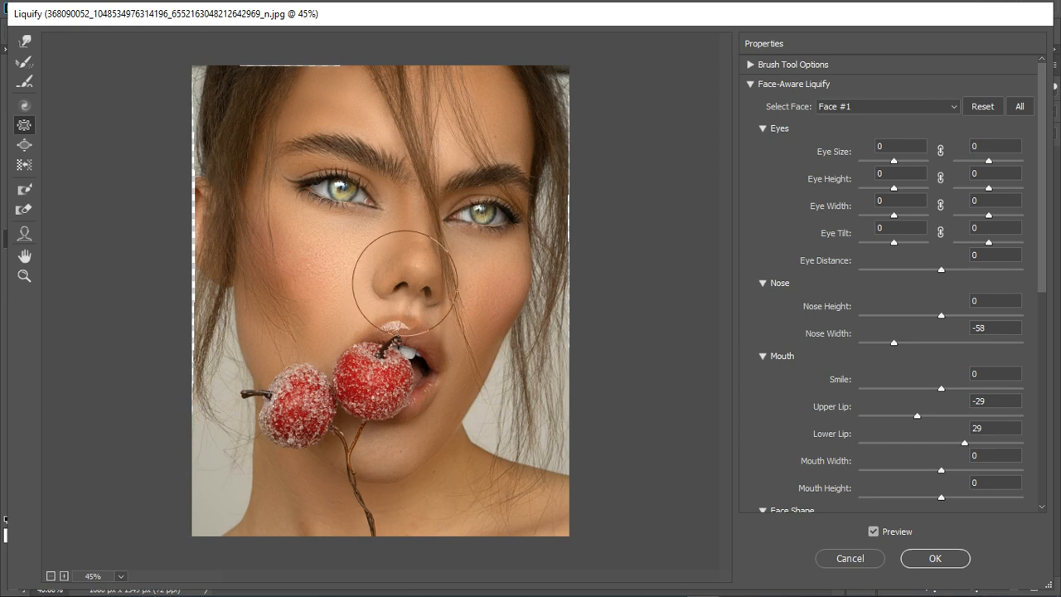
{"action": "key", "text": "bracketright"}
{"action": "key", "text": "bracketleft"}
{"action": "key", "text": "bracketleft"}
{"action": "key", "text": "bracketleft"}
{"action": "key", "text": "bracketleft"}
{"action": "key", "text": "bracketleft"}
{"action": "key", "text": "bracketleft"}
{"action": "key", "text": "bracketleft"}
{"action": "key", "text": "bracketleft"}
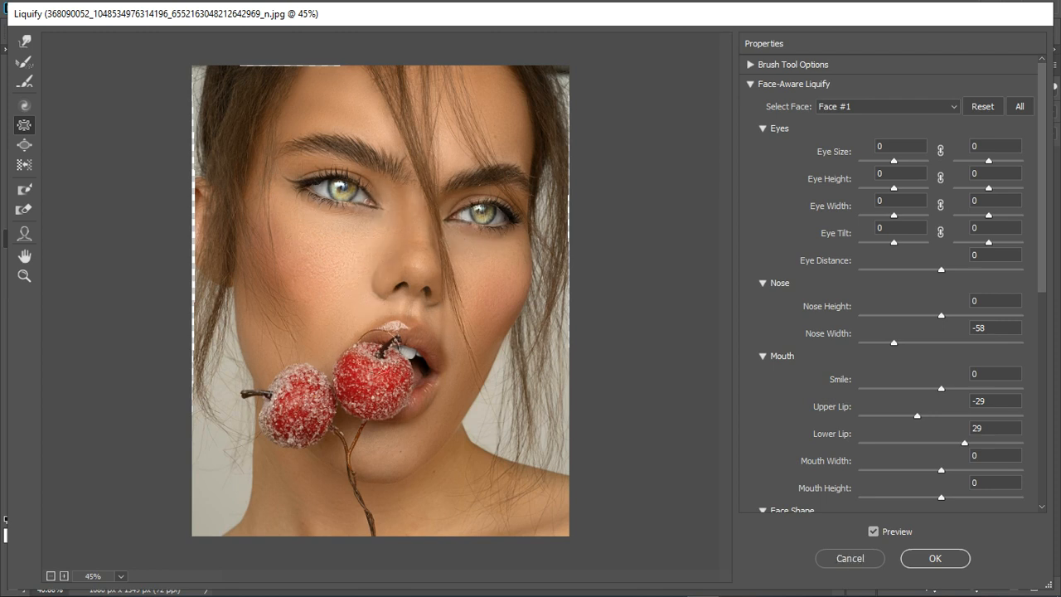
{"action": "left_click", "coordinate": [931, 560]}
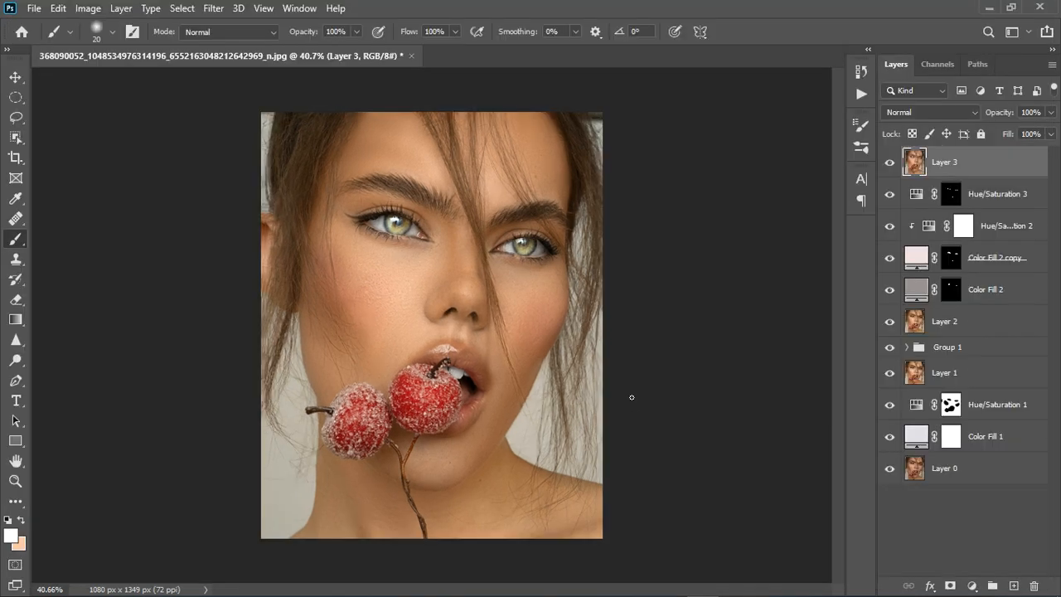
Stamp all visible layers into another new top layer and open the Camera Raw Filter on it
{"action": "left_click", "coordinate": [890, 164]}
{"action": "left_click", "coordinate": [890, 163]}
{"action": "scroll", "coordinate": [300, 370], "scroll_direction": "down", "scroll_amount": 3}
{"action": "scroll", "coordinate": [359, 351], "scroll_direction": "down", "scroll_amount": 1}
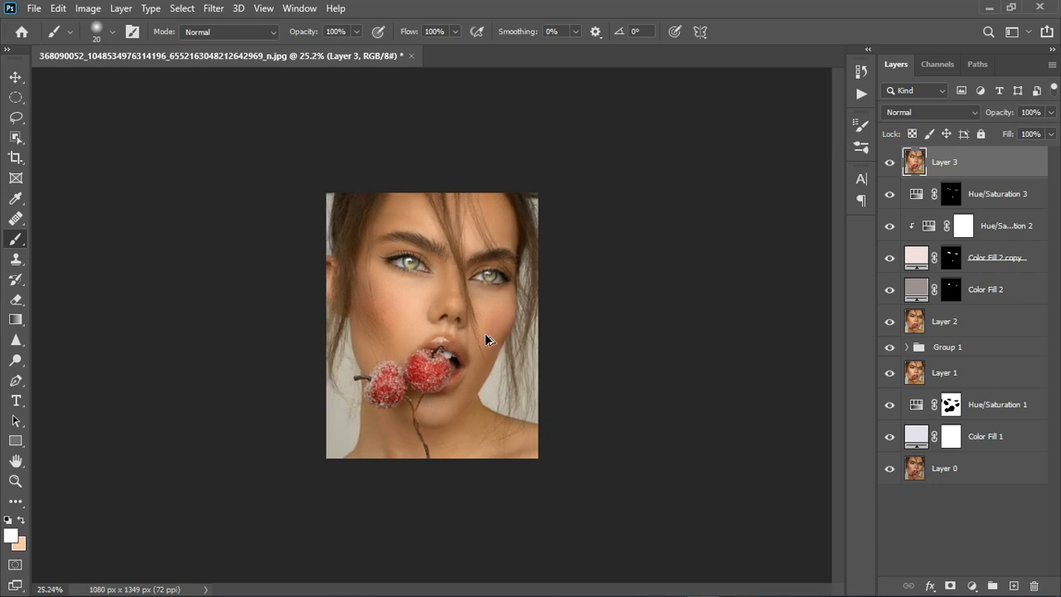
{"action": "key", "text": "ctrl+shift+alt+e"}
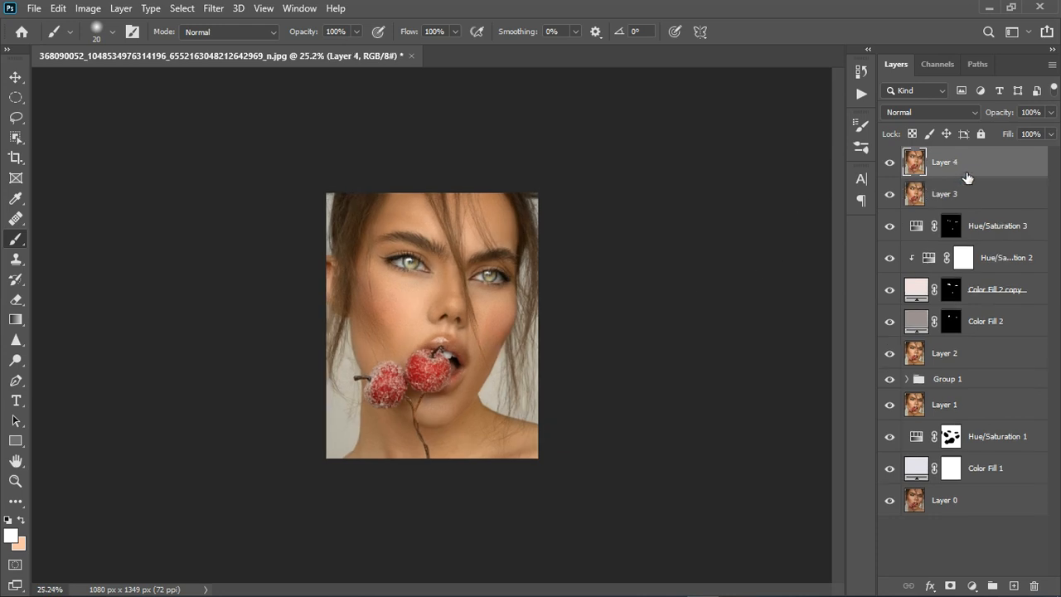
{"action": "left_click", "coordinate": [213, 8]}
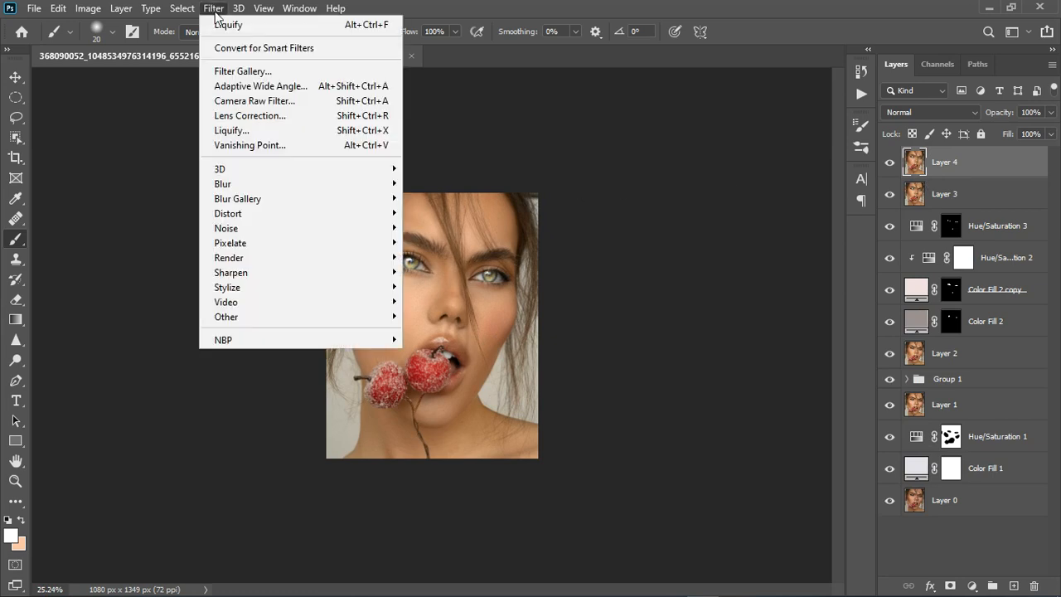
{"action": "left_click", "coordinate": [257, 100]}
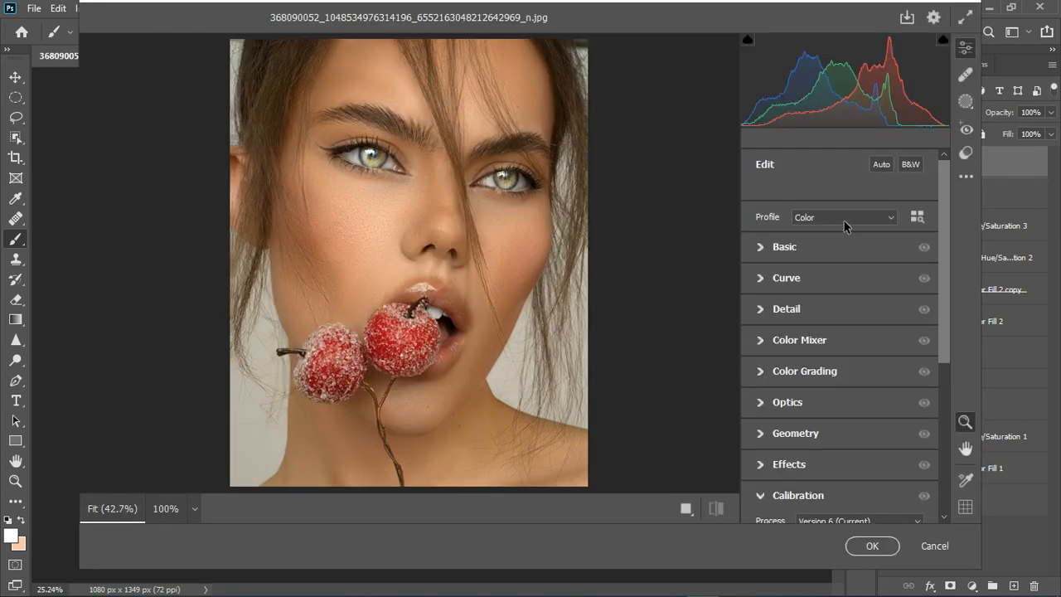
Set the Basic adjustments to Highlights +18, Shadows -10, Whites +8, Blacks -8 and Texture +7
{"action": "left_click", "coordinate": [762, 246]}
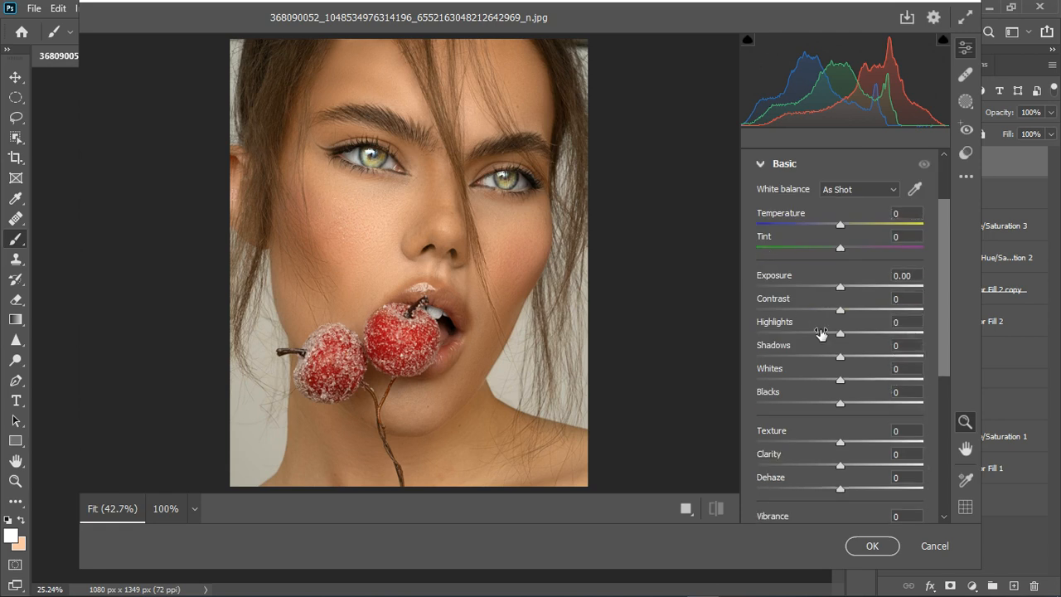
{"action": "left_click_drag", "start_coordinate": [839, 334], "coordinate": [855, 337]}
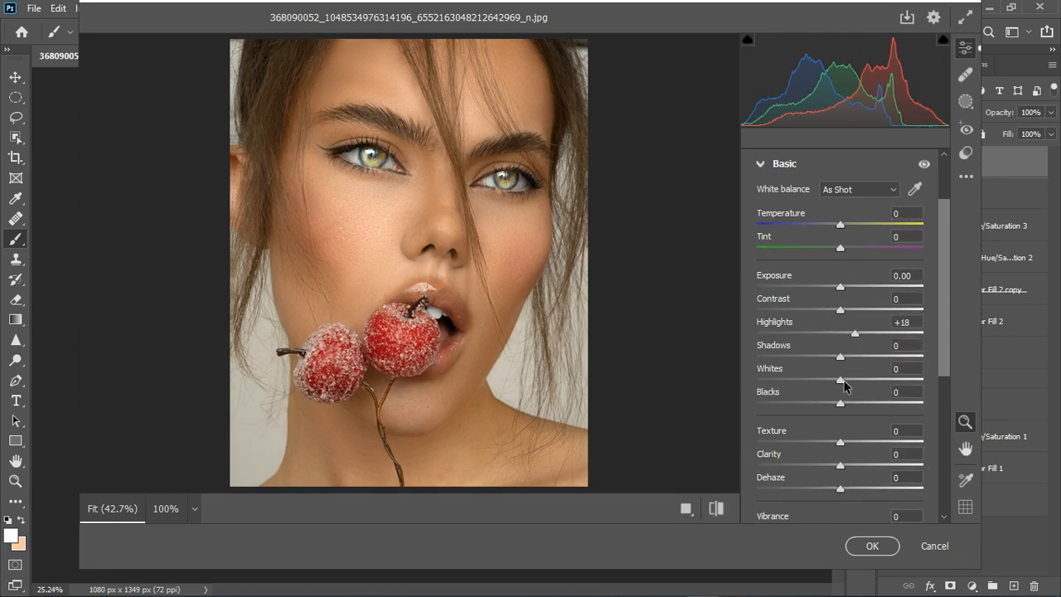
{"action": "left_click_drag", "start_coordinate": [841, 380], "coordinate": [832, 356]}
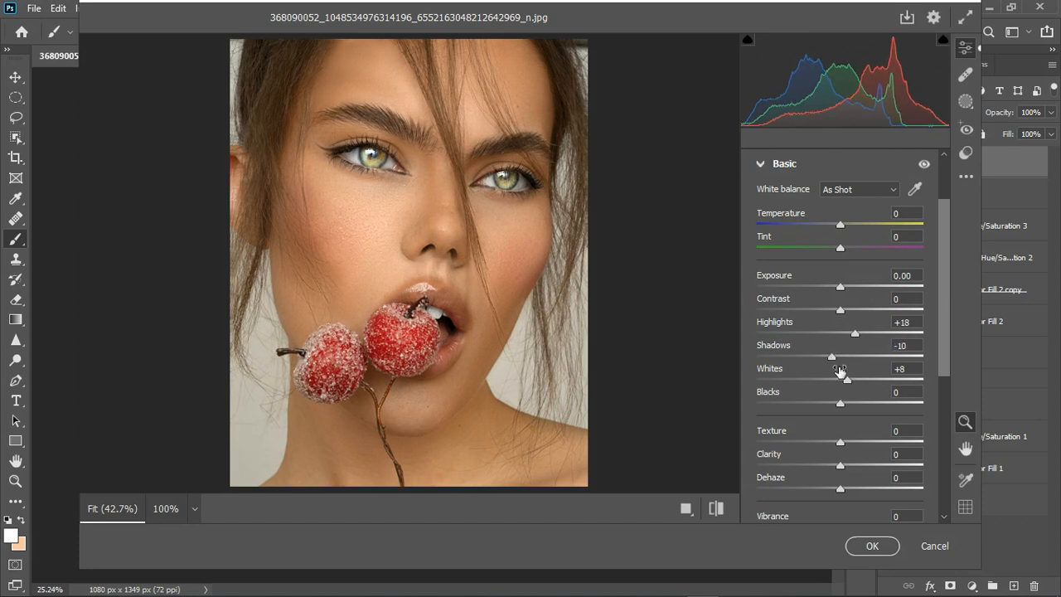
{"action": "left_click_drag", "start_coordinate": [840, 404], "coordinate": [833, 405]}
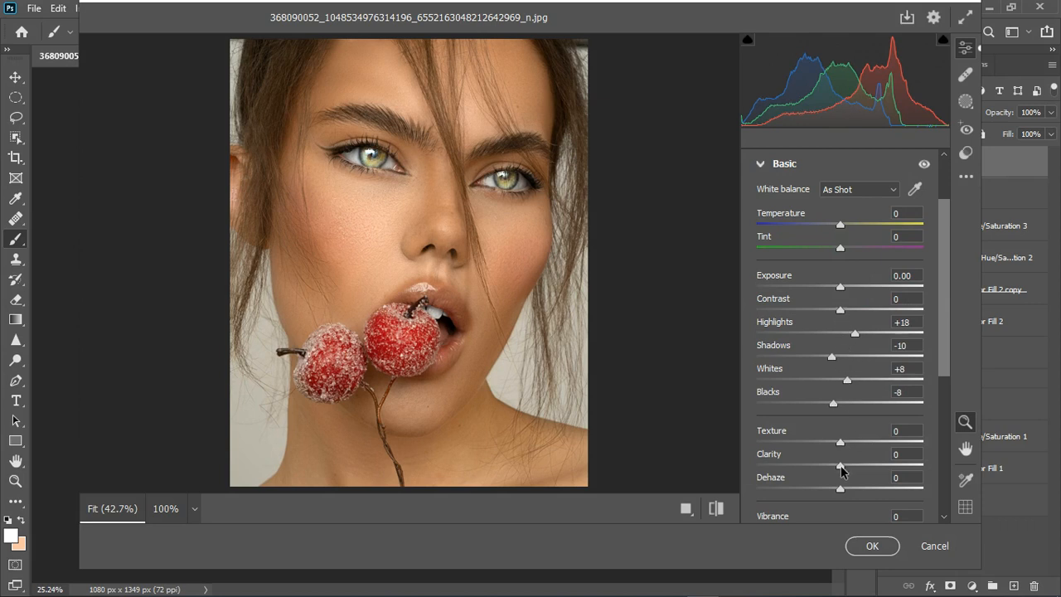
{"action": "left_click_drag", "start_coordinate": [840, 443], "coordinate": [847, 443]}
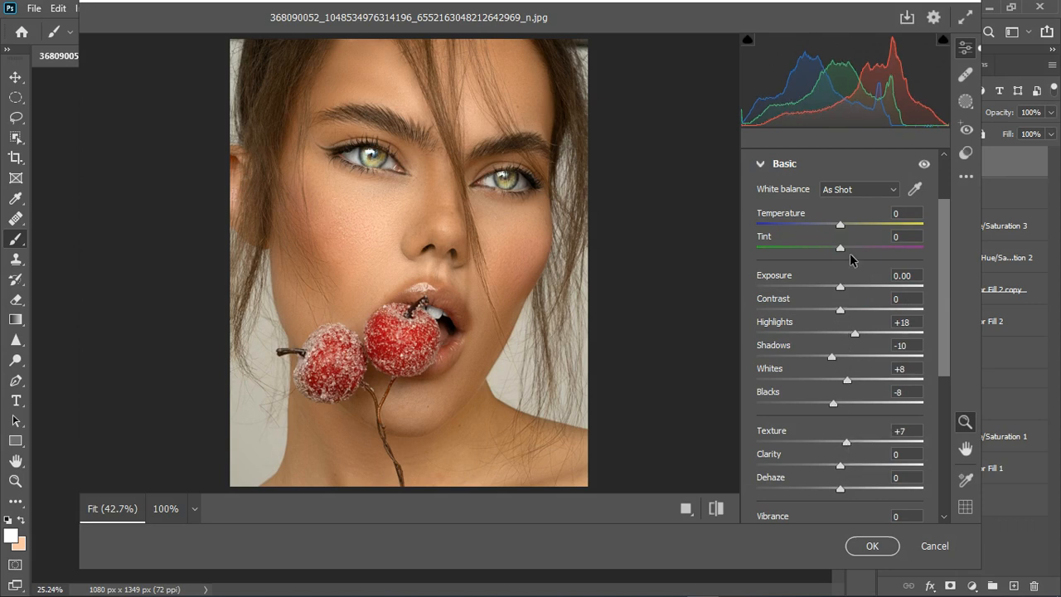
{"action": "left_click", "coordinate": [765, 166]}
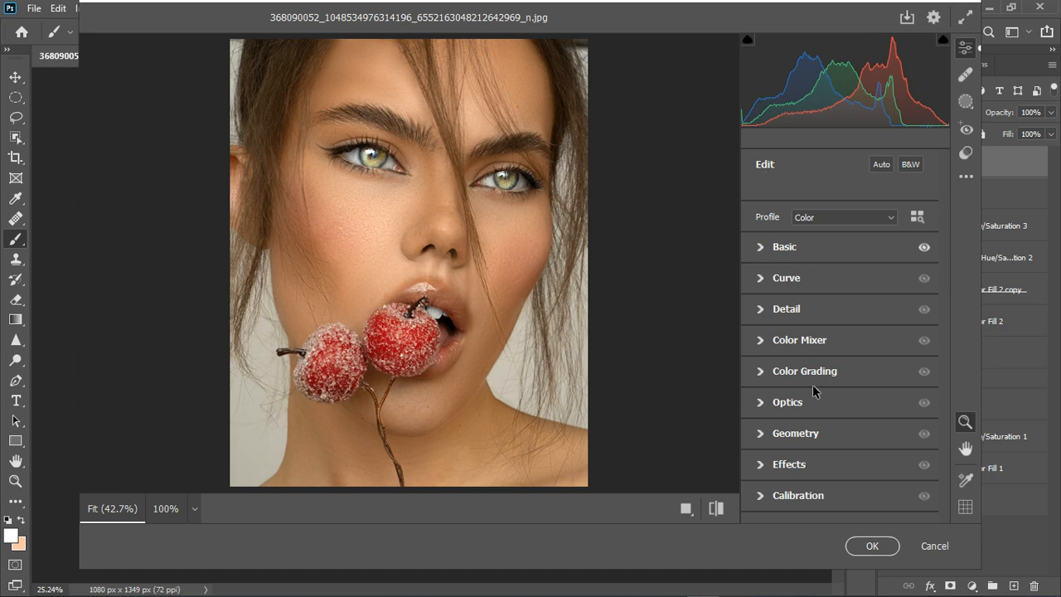
In the Color Mixer, set saturation to Reds +17, Oranges +7 and Yellows +7, and set the Yellows hue to -22
{"action": "left_click", "coordinate": [765, 340]}
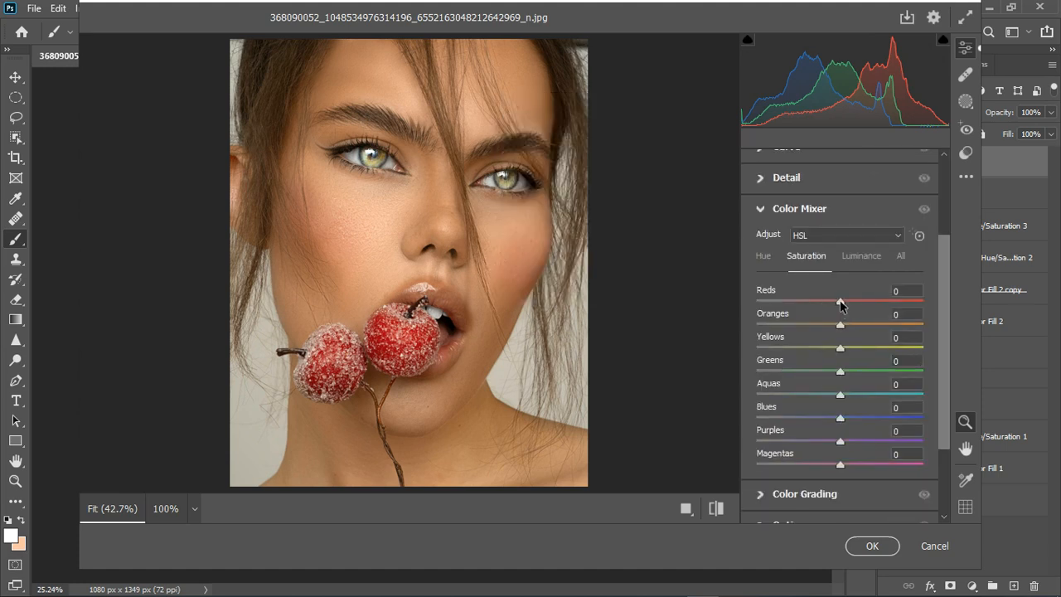
{"action": "left_click_drag", "start_coordinate": [840, 303], "coordinate": [850, 306]}
{"action": "left_click_drag", "start_coordinate": [858, 301], "coordinate": [849, 330]}
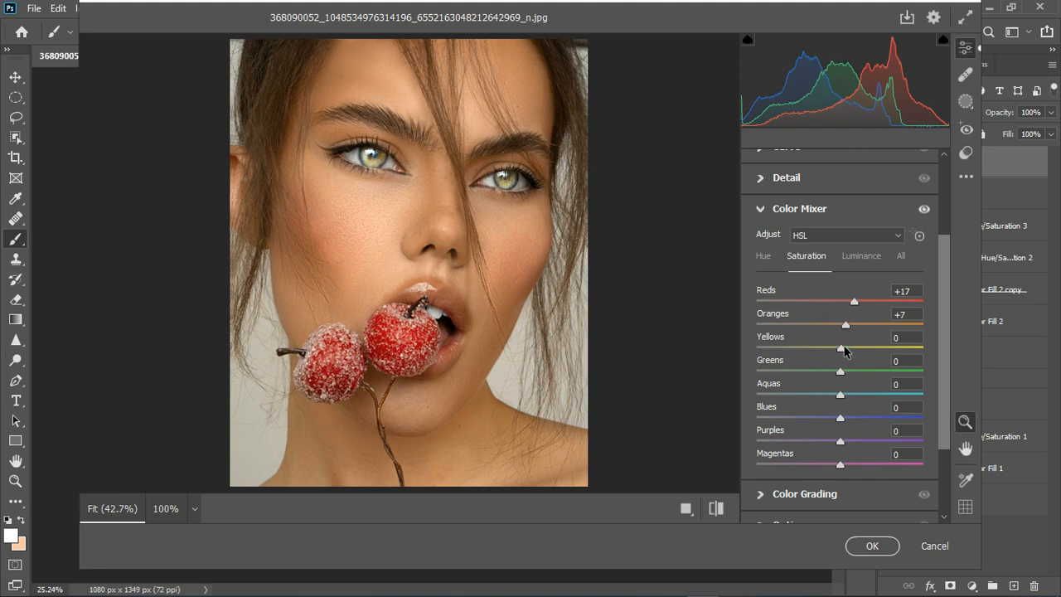
{"action": "left_click_drag", "start_coordinate": [841, 348], "coordinate": [846, 349]}
{"action": "left_click", "coordinate": [764, 257]}
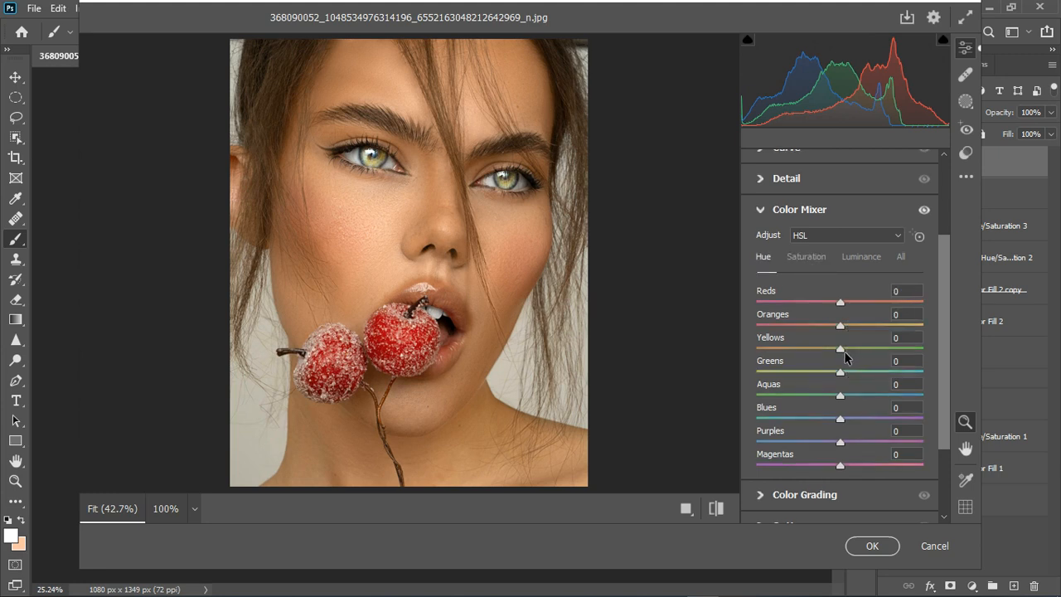
{"action": "left_click_drag", "start_coordinate": [838, 349], "coordinate": [821, 349]}
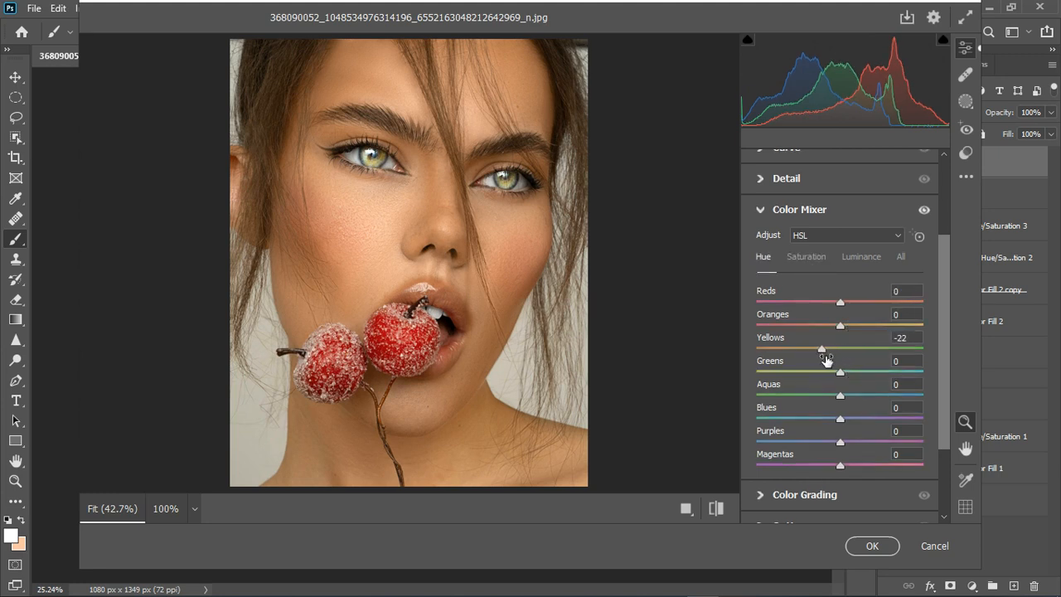
Raise the Color Mixer saturation to Greens +27, Blues +22, Purples +23 and Magentas +13
{"action": "left_click", "coordinate": [809, 258]}
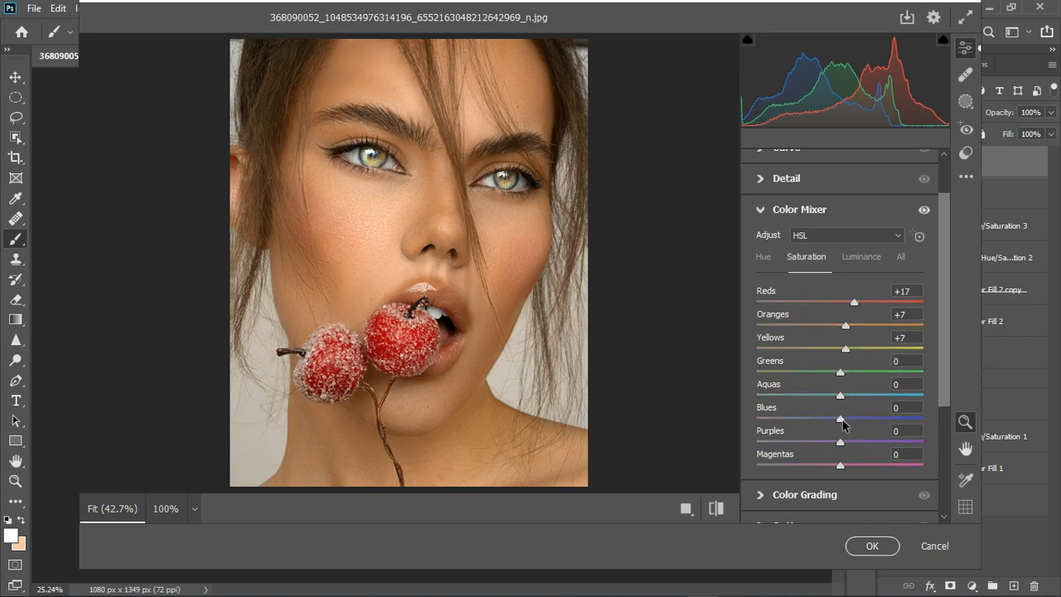
{"action": "left_click_drag", "start_coordinate": [862, 419], "coordinate": [860, 419]}
{"action": "left_click_drag", "start_coordinate": [840, 372], "coordinate": [867, 376]}
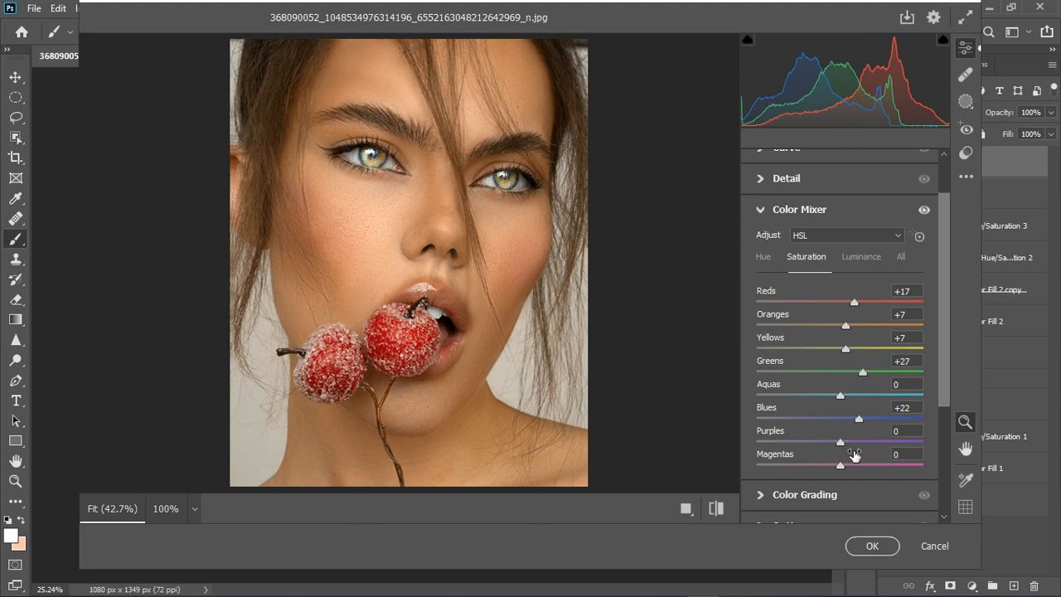
{"action": "left_click_drag", "start_coordinate": [841, 443], "coordinate": [857, 465]}
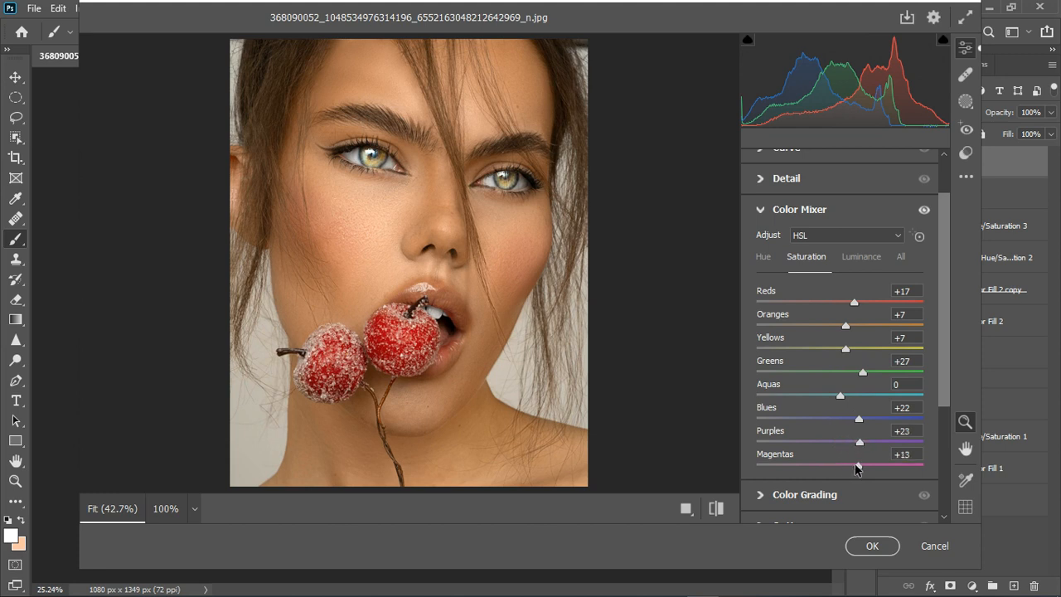
In Calibration, set the Red Primary hue to -11 and the Blue Primary hue to +8, compare with the original, and apply the filter
{"action": "left_click", "coordinate": [762, 209]}
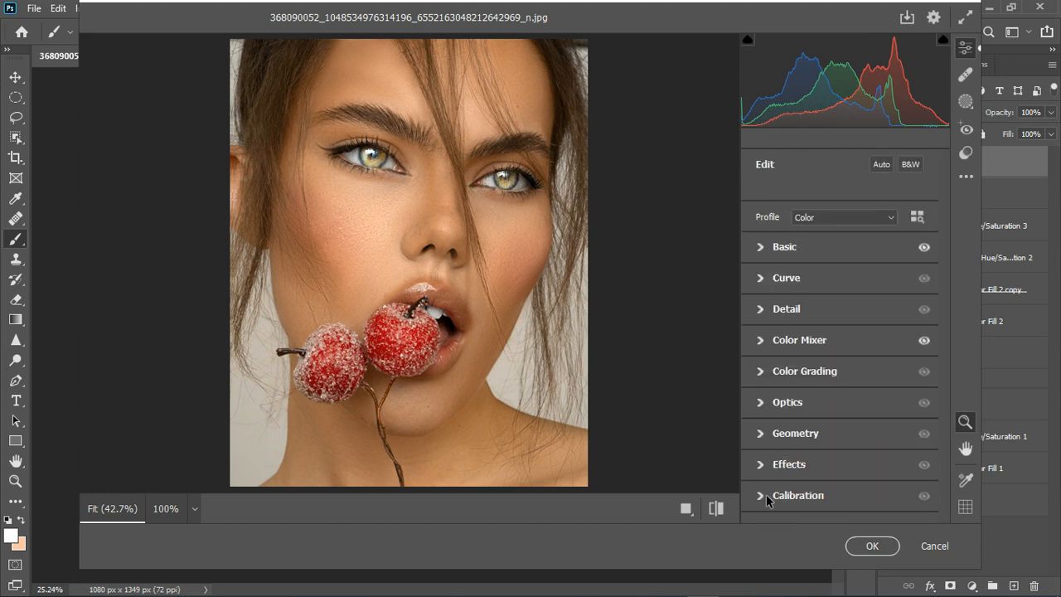
{"action": "left_click", "coordinate": [766, 494]}
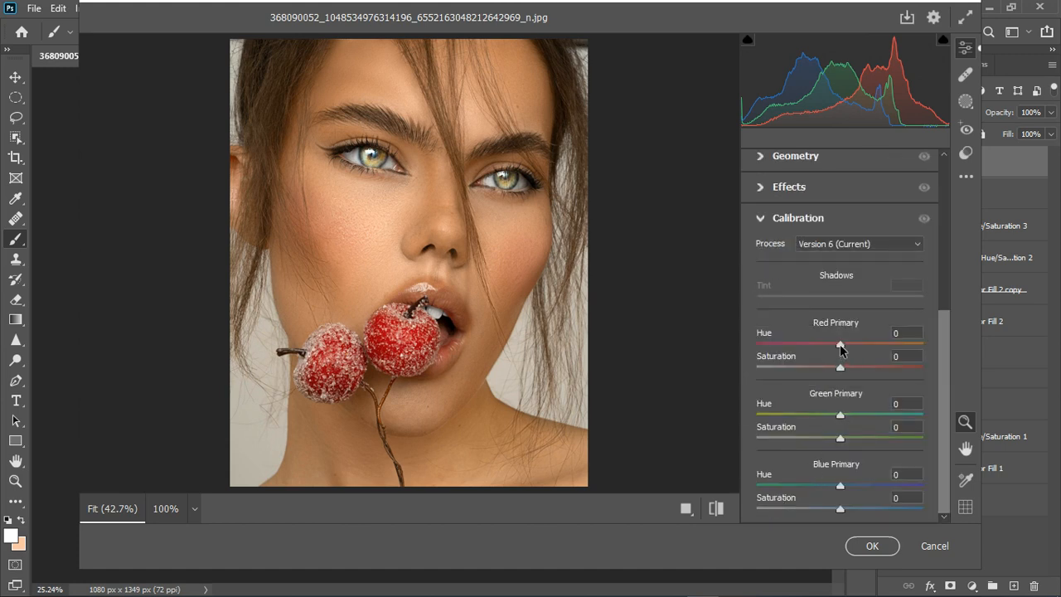
{"action": "left_click_drag", "start_coordinate": [840, 345], "coordinate": [833, 345]}
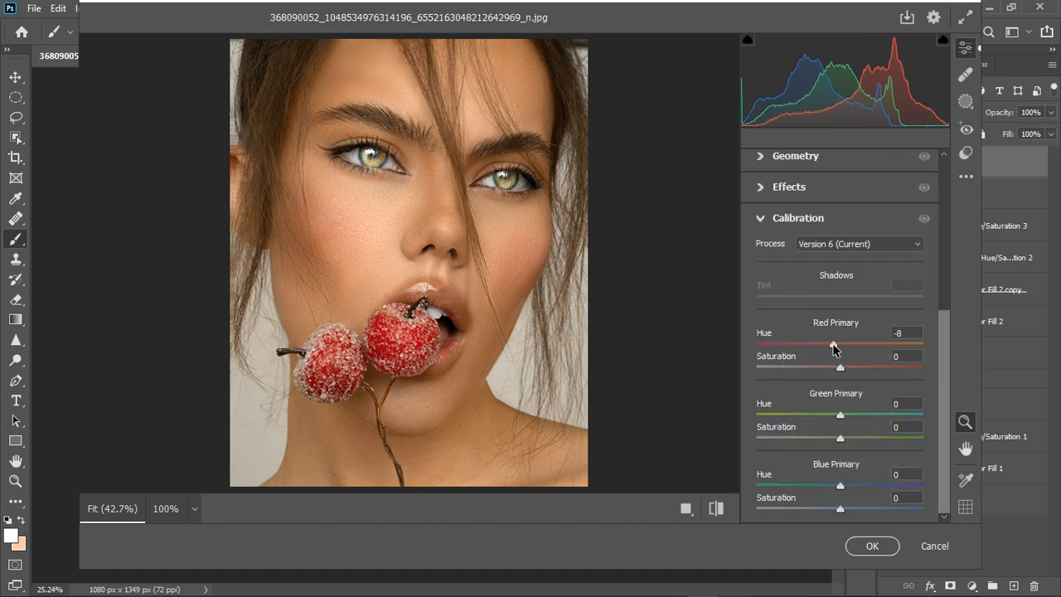
{"action": "left_click_drag", "start_coordinate": [840, 485], "coordinate": [849, 486]}
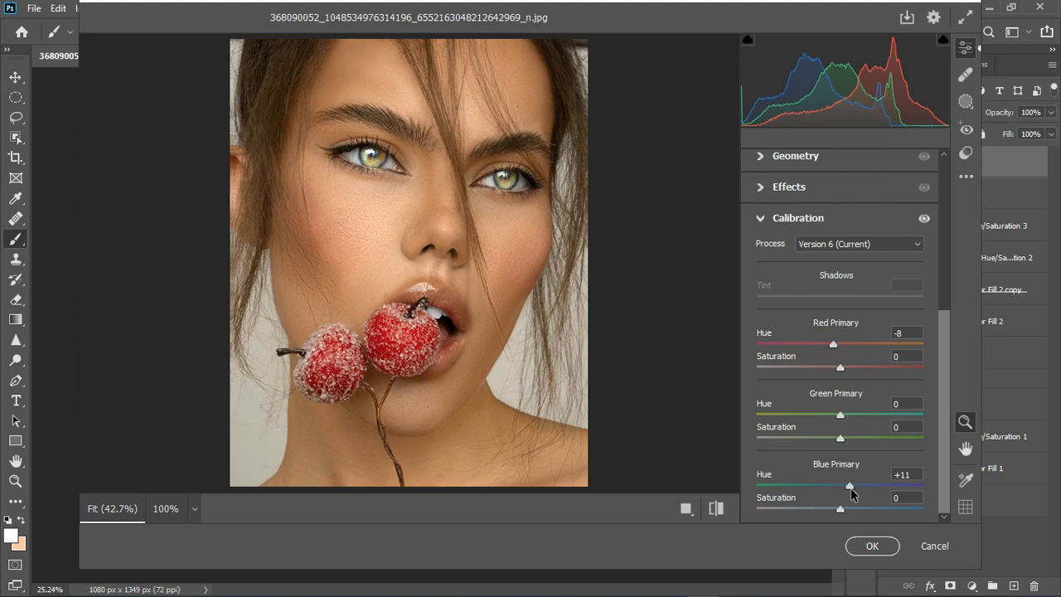
{"action": "left_click_drag", "start_coordinate": [849, 488], "coordinate": [829, 486]}
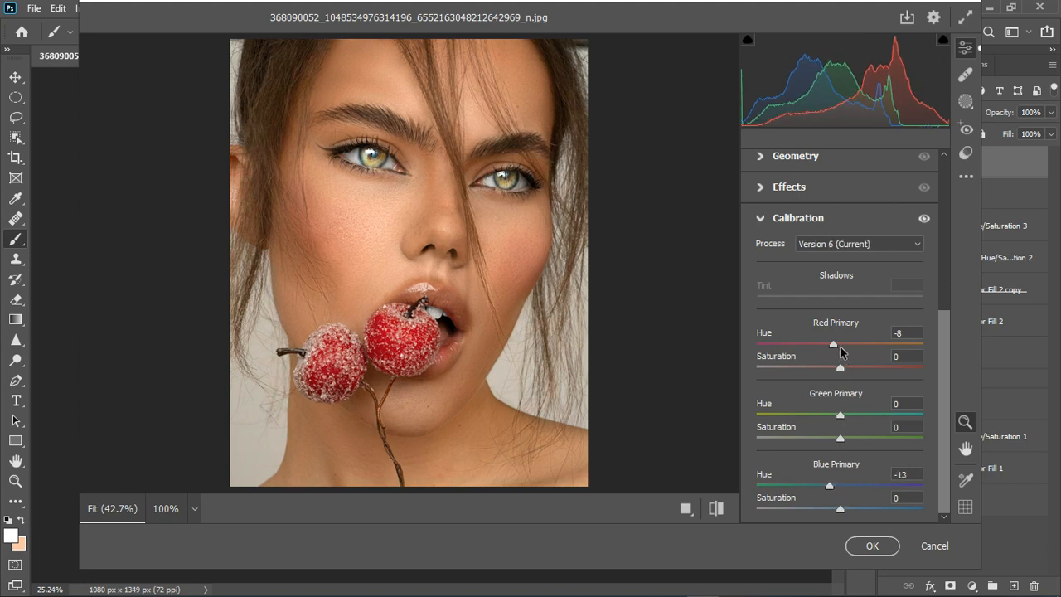
{"action": "mouse_move", "coordinate": [840, 347]}
{"action": "left_mouse_down"}
{"action": "mouse_move", "coordinate": [854, 347]}
{"action": "mouse_move", "coordinate": [830, 348]}
{"action": "left_mouse_up"}
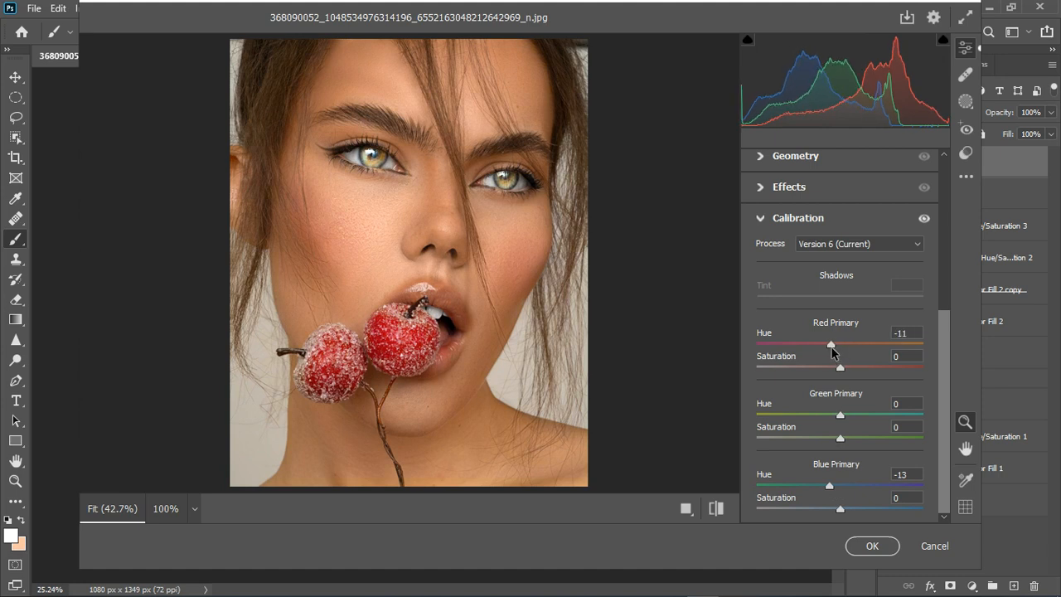
{"action": "left_click_drag", "start_coordinate": [829, 487], "coordinate": [846, 484]}
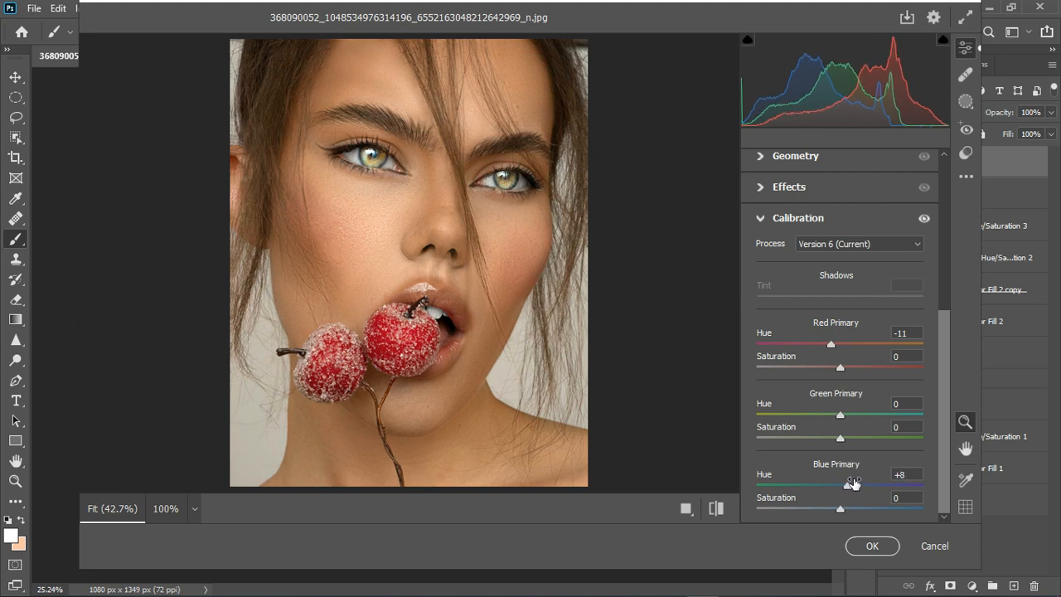
{"action": "left_click", "coordinate": [716, 509]}
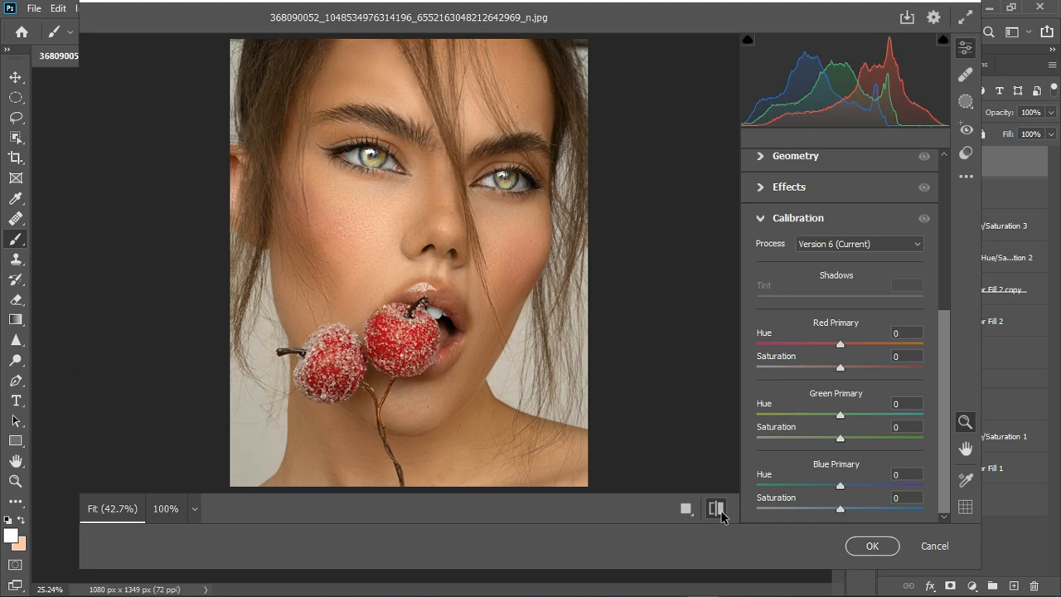
{"action": "left_click", "coordinate": [716, 509]}
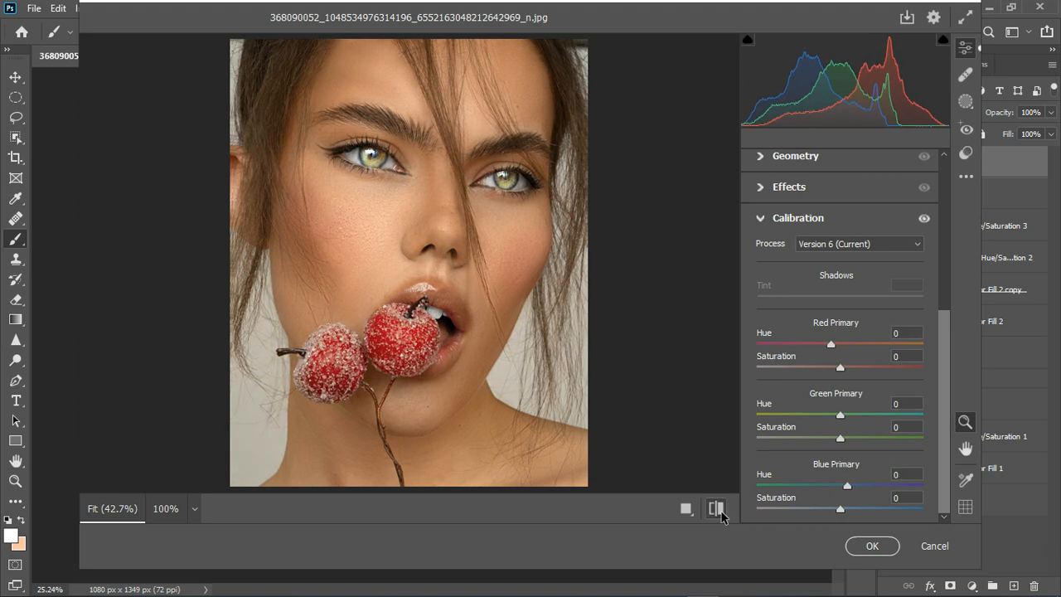
{"action": "left_click", "coordinate": [875, 544]}
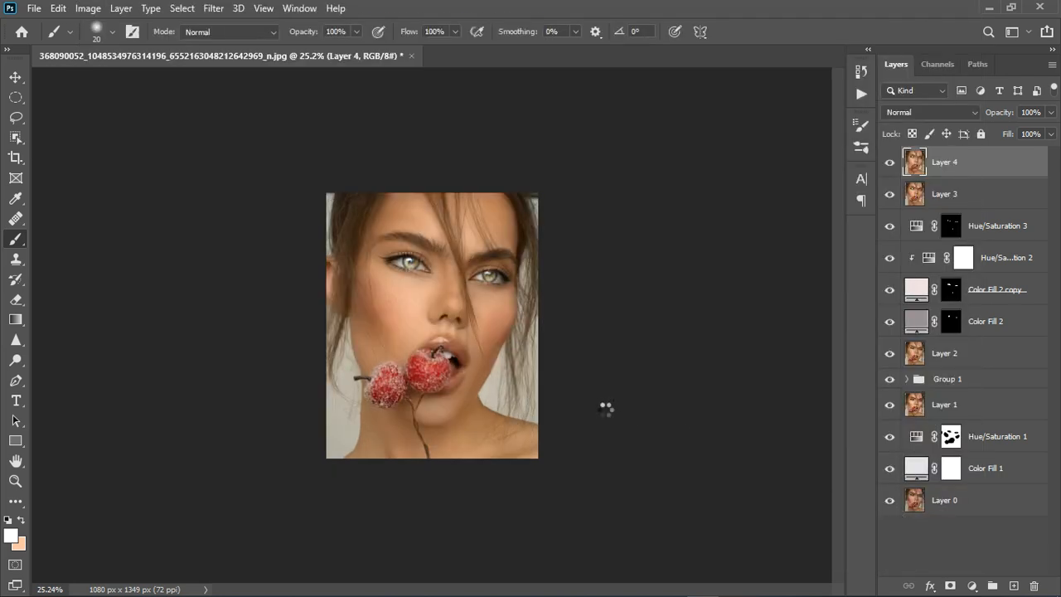
Add a Color Balance adjustment layer above Layer 4 and set its Shadows to Magenta-Green -1 and Yellow-Blue +7
{"action": "scroll", "coordinate": [425, 348], "scroll_direction": "up", "scroll_amount": 4}
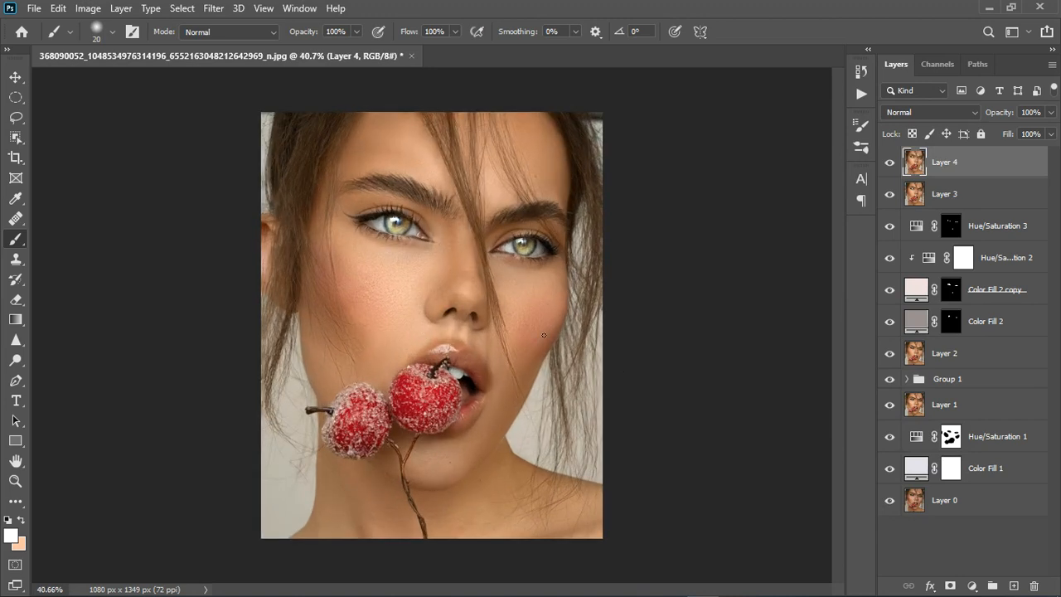
{"action": "left_click", "coordinate": [971, 586]}
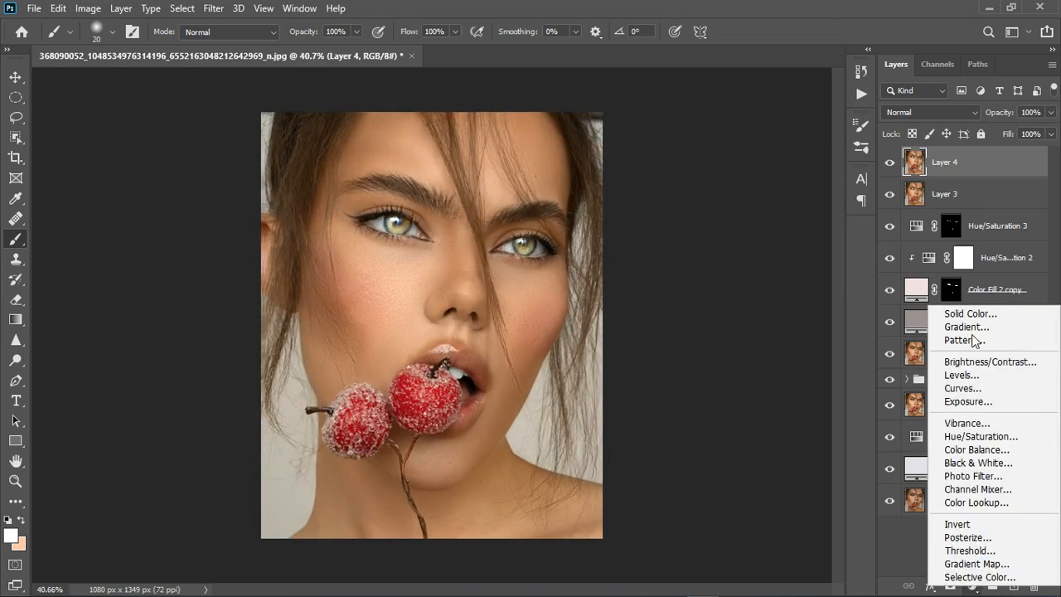
{"action": "left_click", "coordinate": [981, 451]}
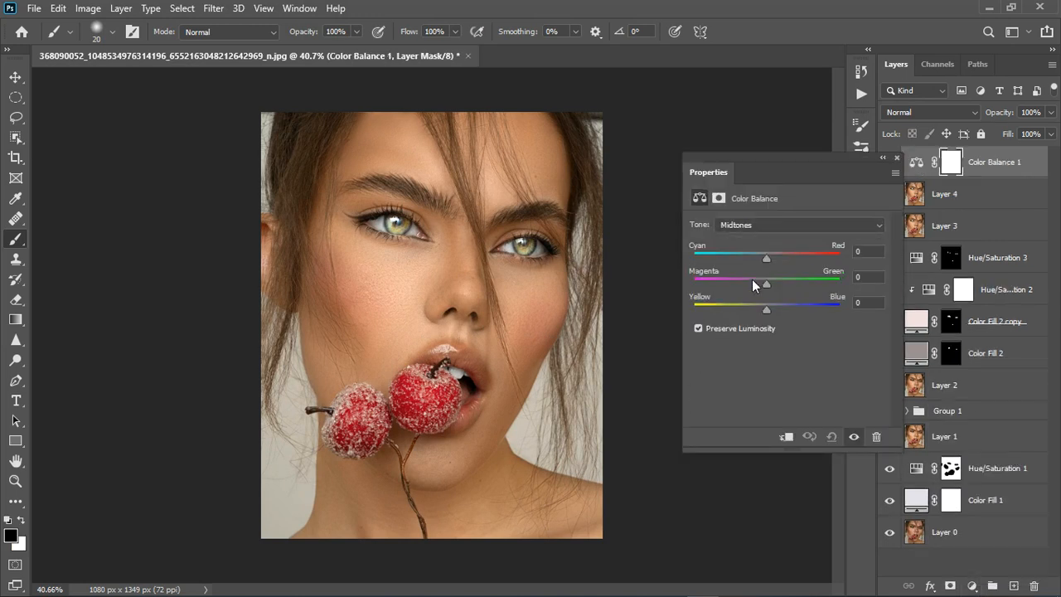
{"action": "left_click_drag", "start_coordinate": [768, 260], "coordinate": [770, 261]}
{"action": "left_click", "coordinate": [832, 437]}
{"action": "left_click", "coordinate": [779, 224]}
{"action": "left_click", "coordinate": [775, 239]}
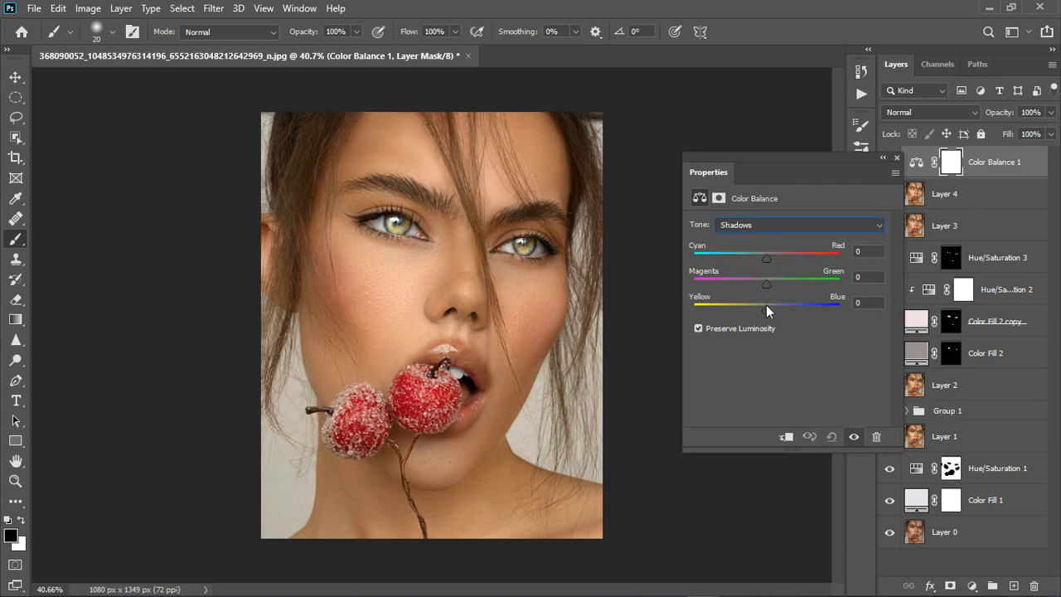
{"action": "left_click_drag", "start_coordinate": [766, 309], "coordinate": [771, 308]}
{"action": "left_click_drag", "start_coordinate": [764, 256], "coordinate": [765, 281]}
Set the Color Balance Highlights to Cyan-Red +3 and Magenta-Green +6, and shift Yellow-Blue slightly toward yellow
{"action": "left_click", "coordinate": [762, 225]}
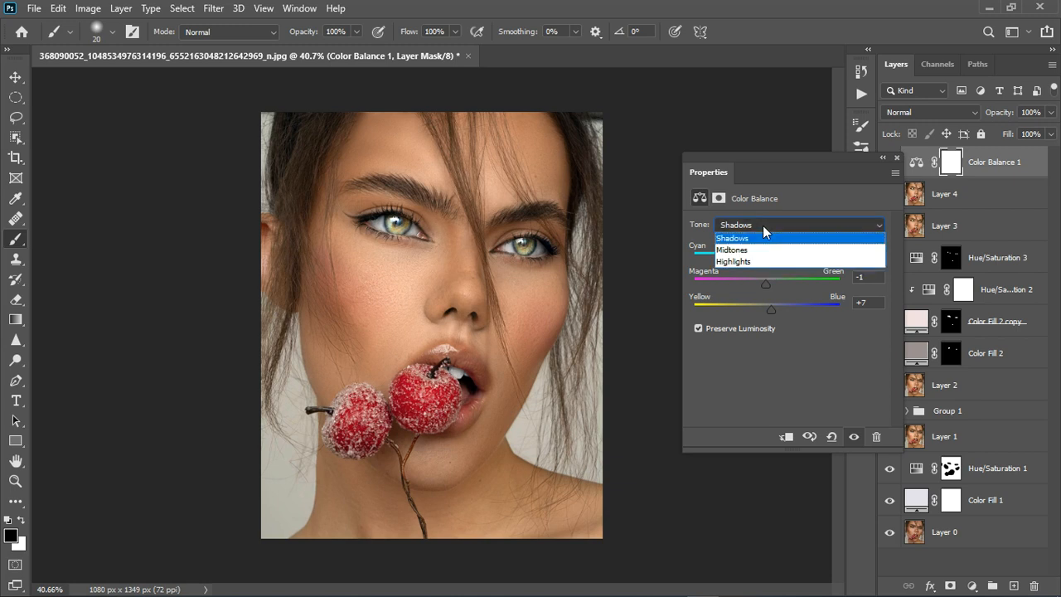
{"action": "left_click", "coordinate": [767, 258]}
{"action": "left_click_drag", "start_coordinate": [768, 282], "coordinate": [767, 260]}
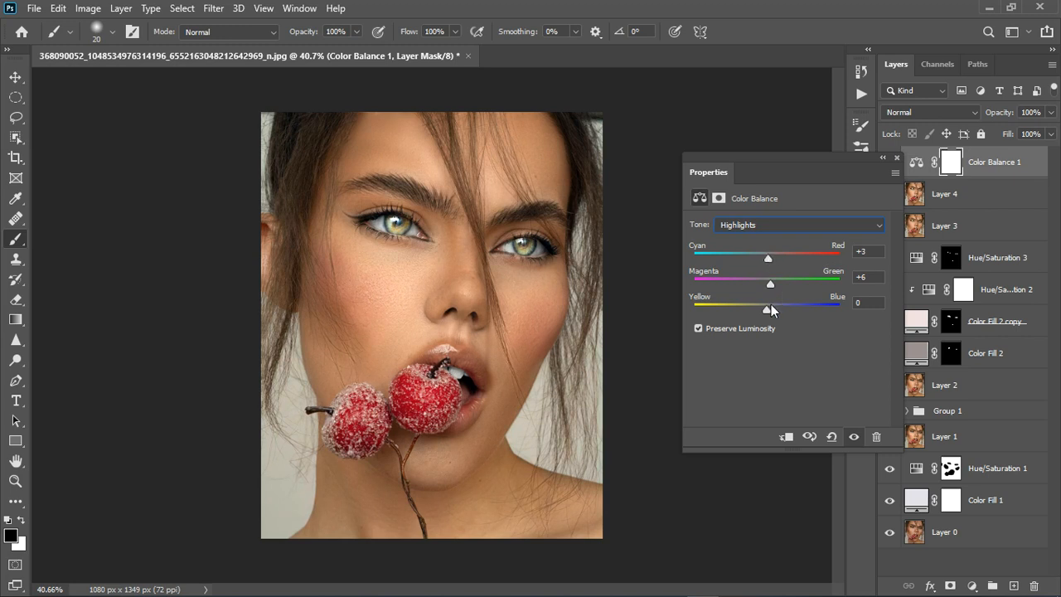
{"action": "left_click_drag", "start_coordinate": [768, 310], "coordinate": [764, 312]}
Set the Color Balance Midtones to Cyan-Red +6, Magenta-Green -1 and Yellow-Blue -4, and compare the portrait with and without the adjustment
{"action": "left_click", "coordinate": [771, 227]}
{"action": "left_click", "coordinate": [771, 247]}
{"action": "left_click_drag", "start_coordinate": [767, 260], "coordinate": [770, 282]}
{"action": "left_click_drag", "start_coordinate": [767, 311], "coordinate": [764, 310]}
{"action": "left_click", "coordinate": [862, 436]}
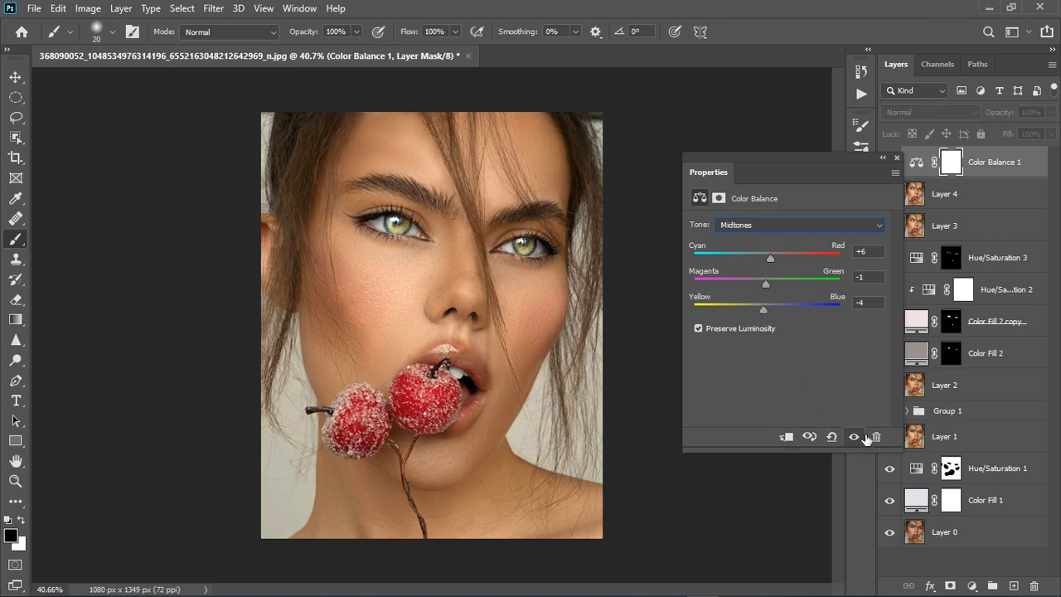
{"action": "left_click", "coordinate": [862, 437]}
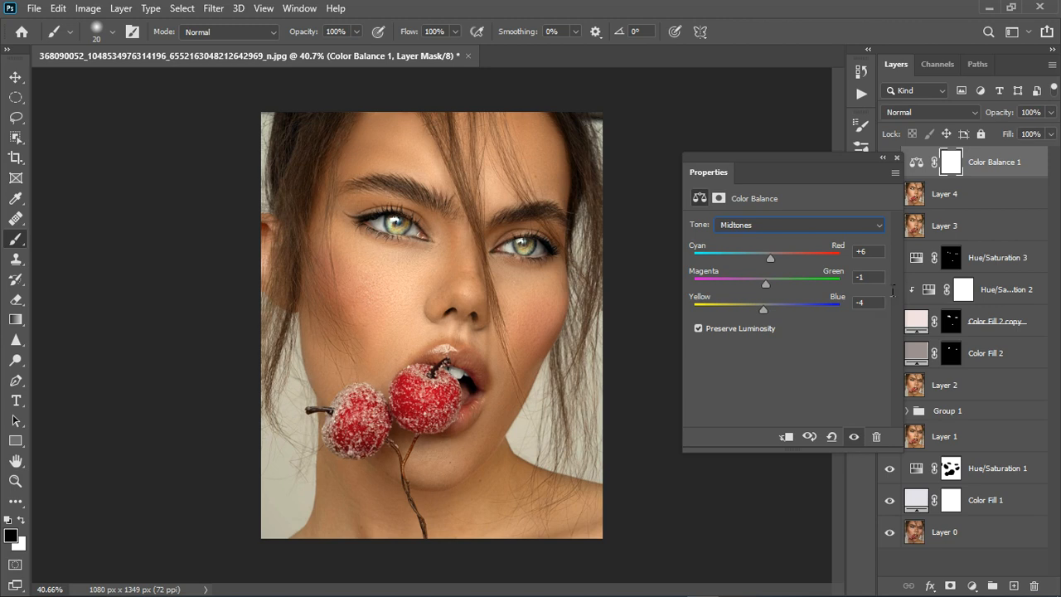
{"action": "left_click", "coordinate": [896, 157]}
{"action": "left_click", "coordinate": [892, 164]}
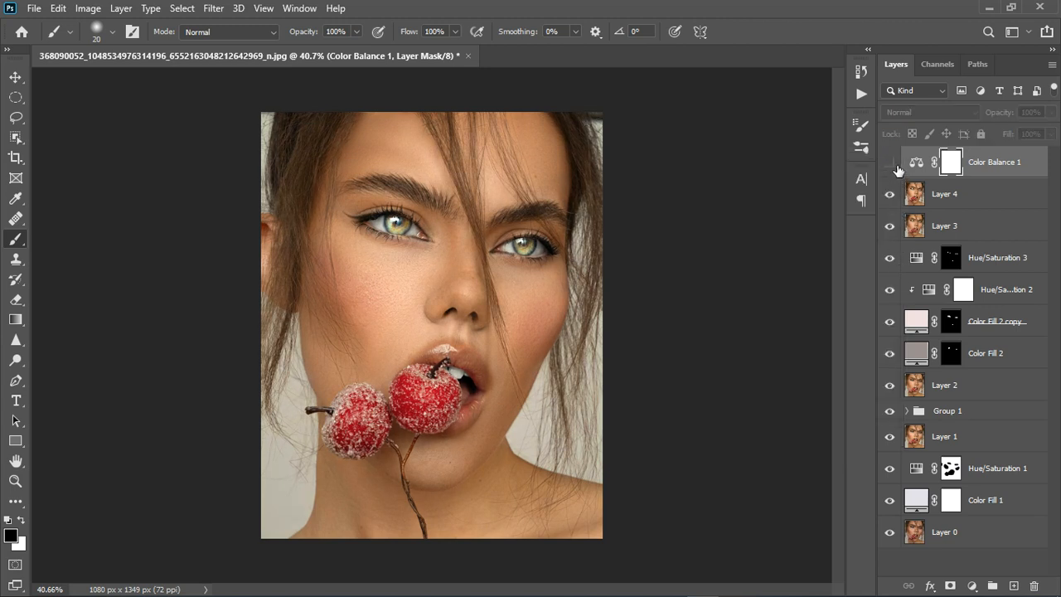
{"action": "left_click", "coordinate": [890, 161]}
Stamp all visible layers into a new top layer and group all layers from Color Balance 1 down to Layer 0
{"action": "scroll", "coordinate": [408, 315], "scroll_direction": "down", "scroll_amount": 1}
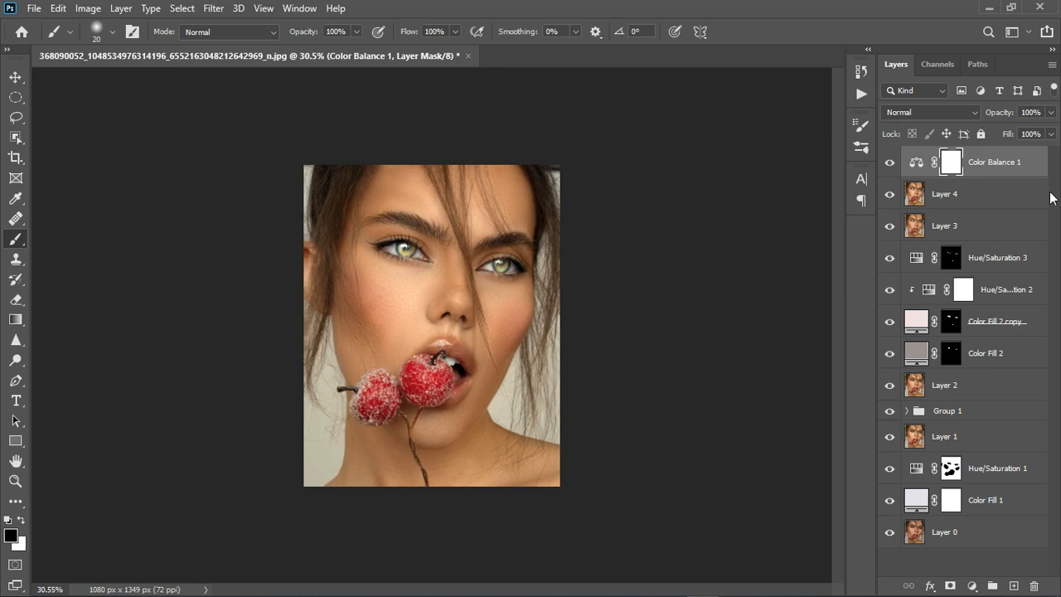
{"action": "key", "text": "ctrl+shift+alt+e"}
{"action": "left_click", "coordinate": [994, 195]}
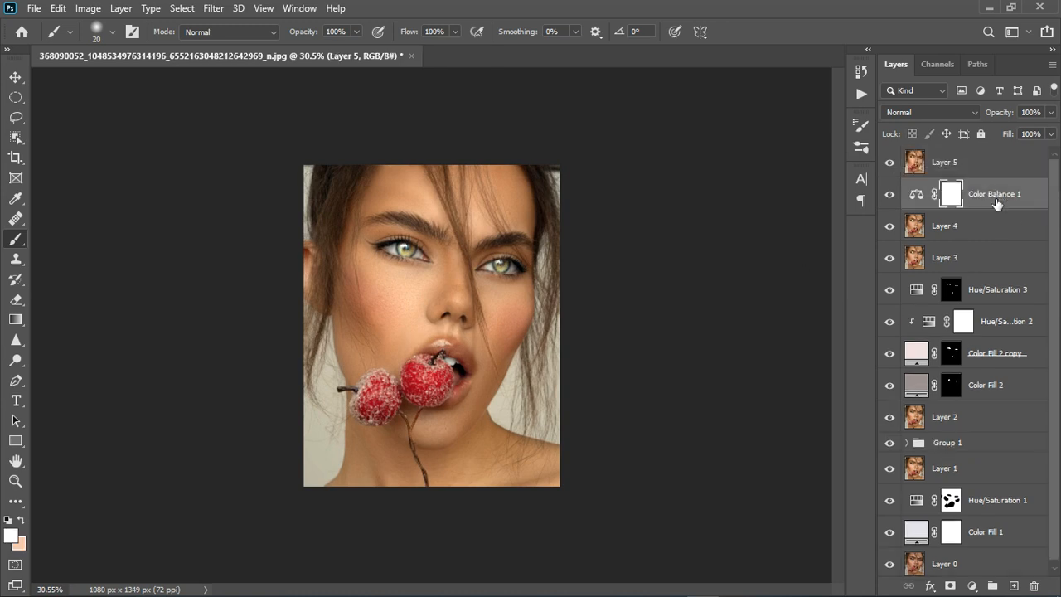
{"action": "left_click", "coordinate": [1018, 560], "text": "shift"}
{"action": "left_click", "coordinate": [992, 585]}
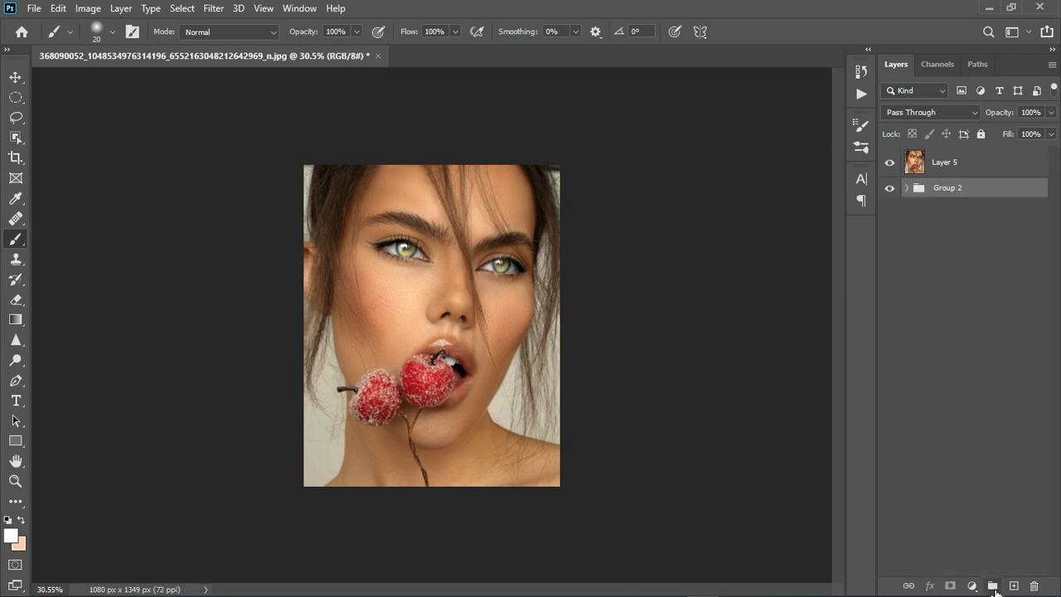
Move Layer 0 out of Group 2 to the bottom of the layer stack and hide Group 2
{"action": "left_click", "coordinate": [892, 164]}
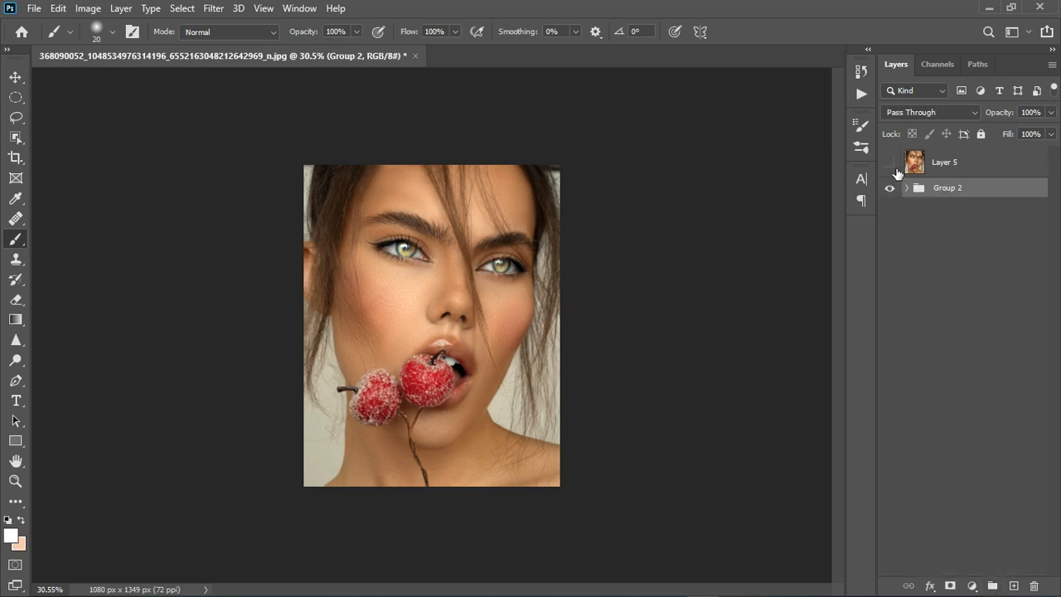
{"action": "left_click", "coordinate": [891, 164]}
{"action": "left_click", "coordinate": [907, 189]}
{"action": "scroll", "coordinate": [978, 325], "scroll_direction": "down", "scroll_amount": 1}
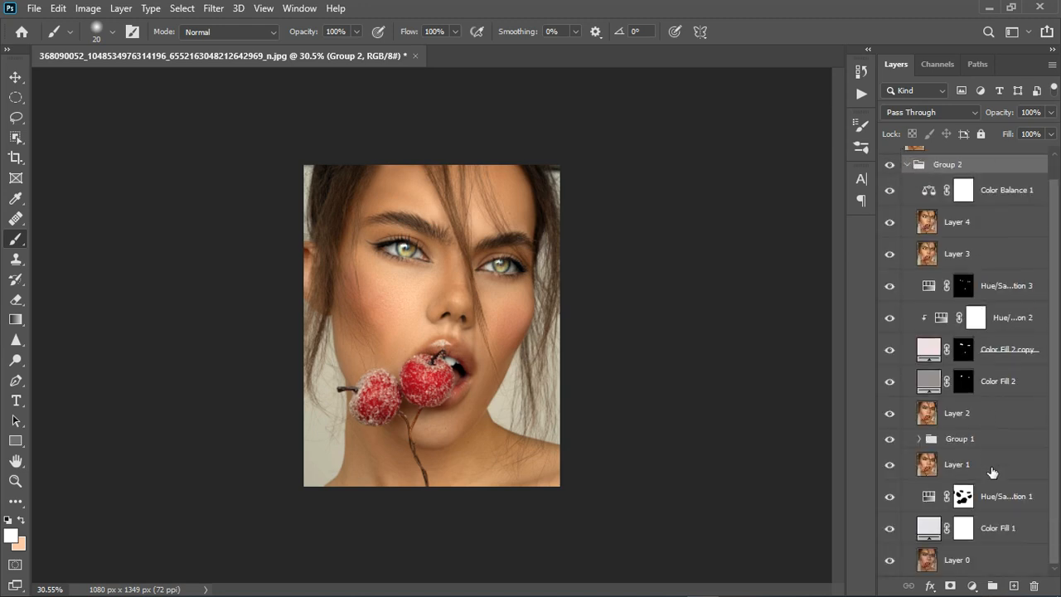
{"action": "left_click_drag", "start_coordinate": [994, 570], "coordinate": [992, 162]}
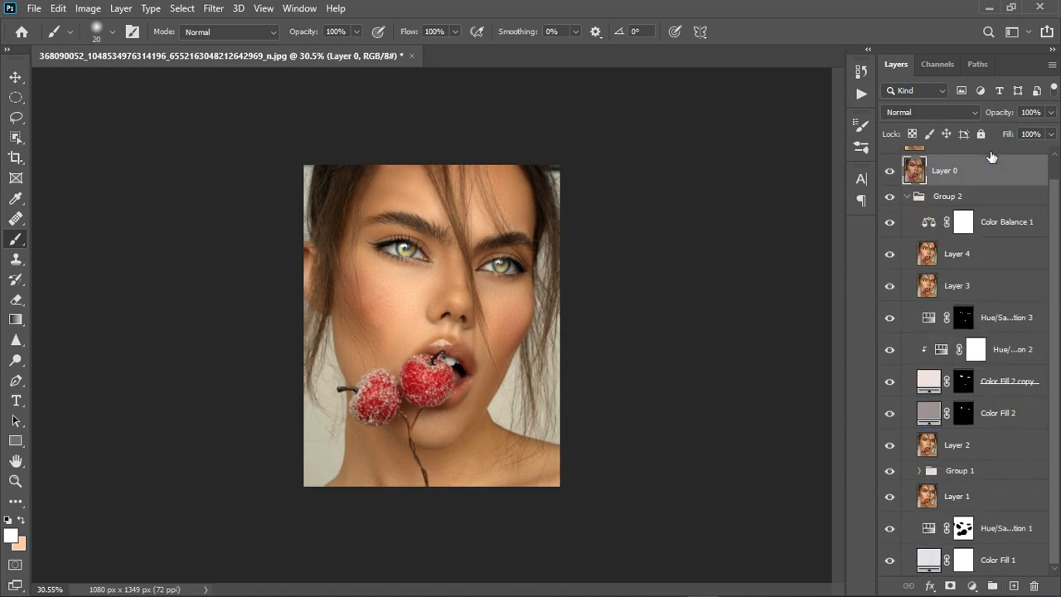
{"action": "left_click", "coordinate": [907, 202]}
{"action": "left_click_drag", "start_coordinate": [947, 206], "coordinate": [975, 239]}
{"action": "left_click", "coordinate": [889, 187]}
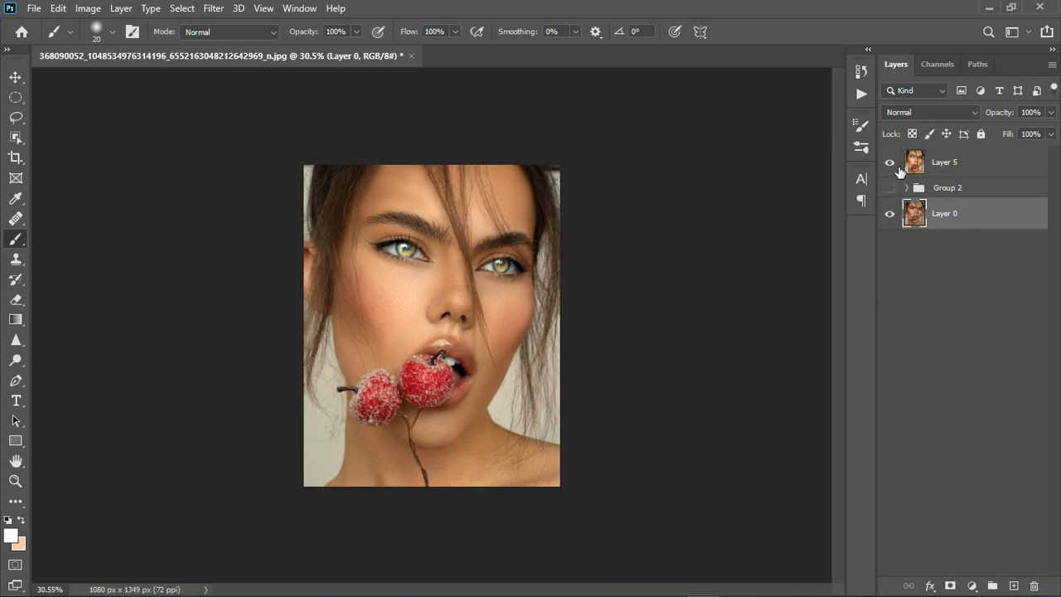
Compare the original portrait with the retouched result by hiding and showing Layer 5, and examine the face up close
{"action": "left_click", "coordinate": [889, 162]}
{"action": "left_click", "coordinate": [894, 165]}
{"action": "scroll", "coordinate": [374, 274], "scroll_direction": "up", "scroll_amount": 5}
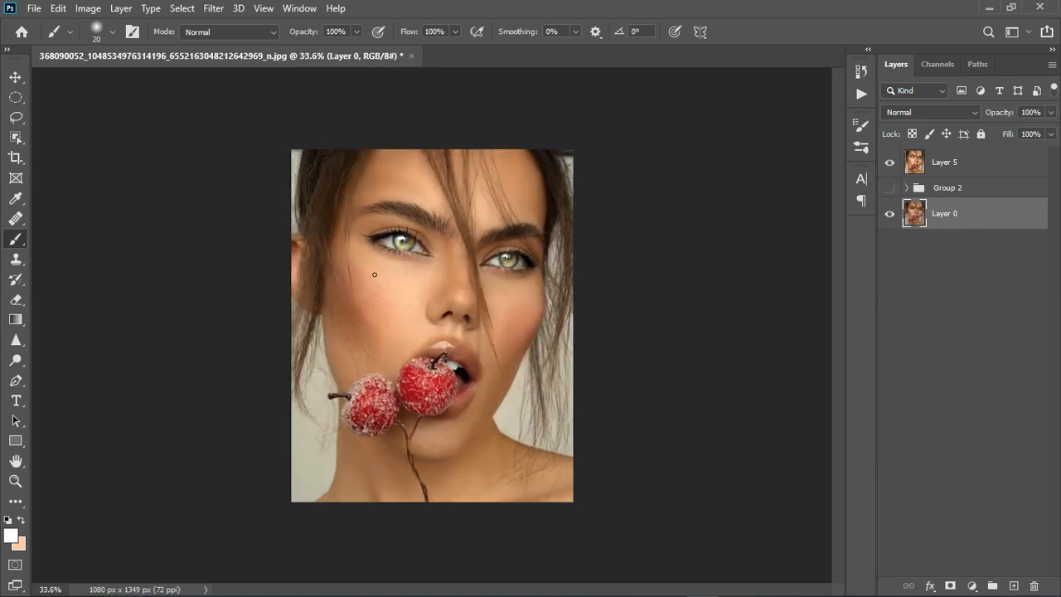
{"action": "scroll", "coordinate": [427, 269], "scroll_direction": "down", "scroll_amount": 1}
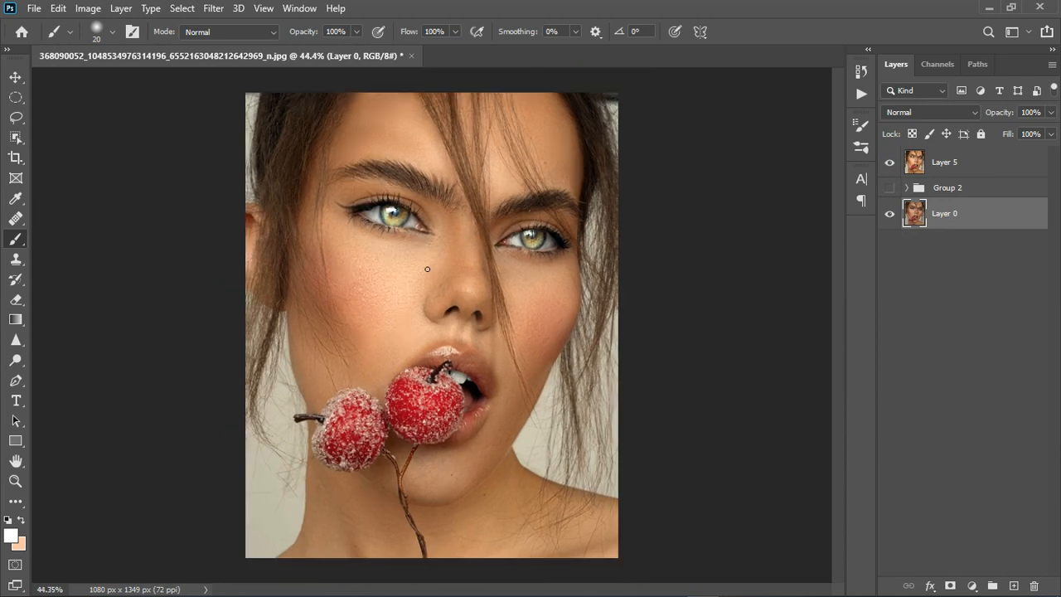
{"action": "scroll", "coordinate": [445, 266], "scroll_direction": "down", "scroll_amount": 1}
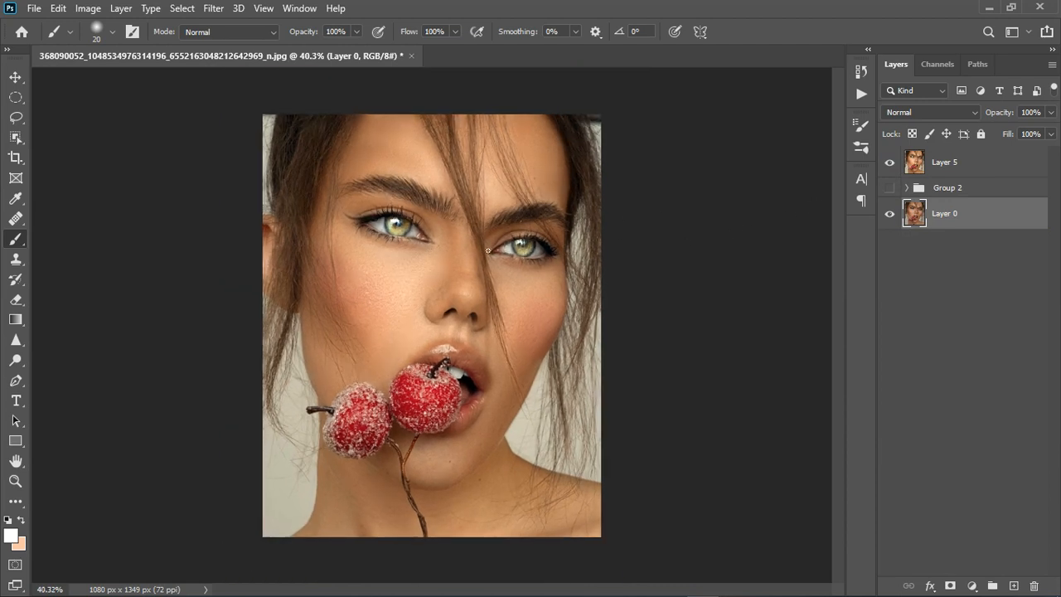
{"action": "scroll", "coordinate": [487, 251], "scroll_direction": "down", "scroll_amount": 1}
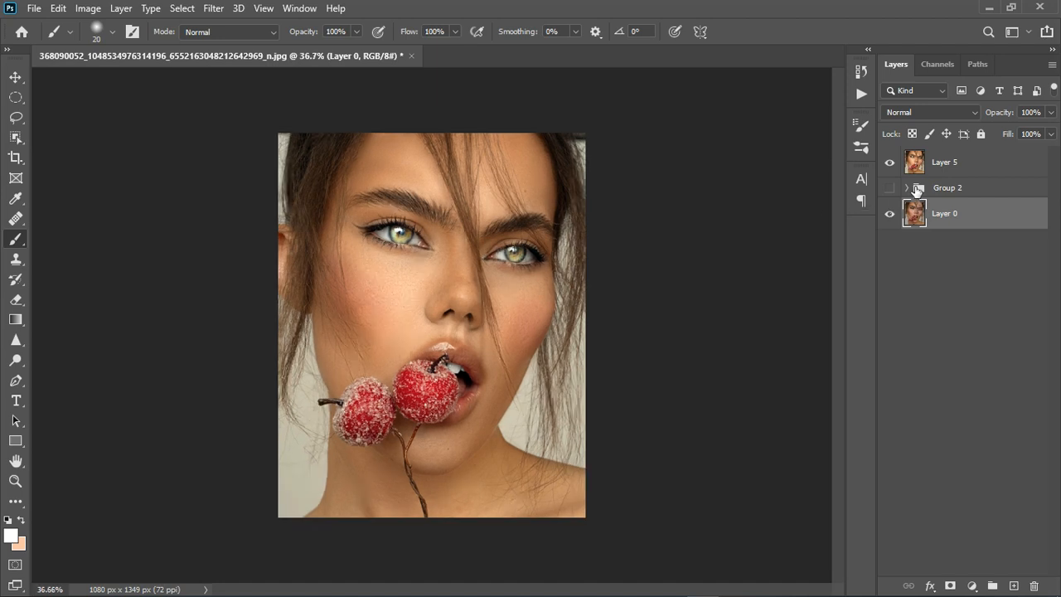